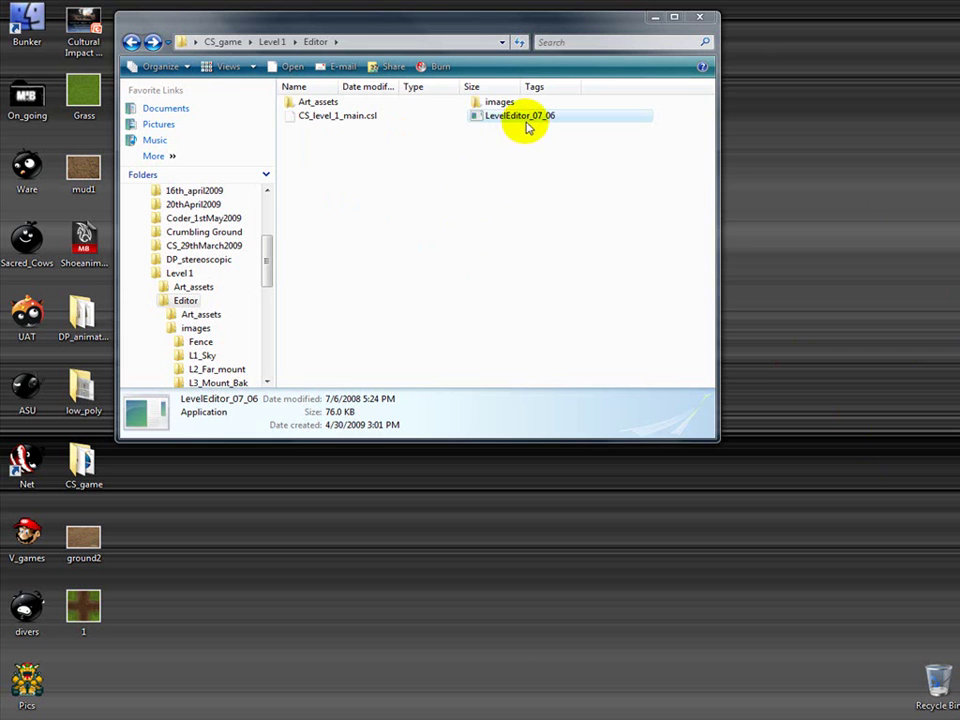
# Check the CS_level_1_main.csl file details, then briefly launch and close the level editor
pyautogui.click(342, 116)
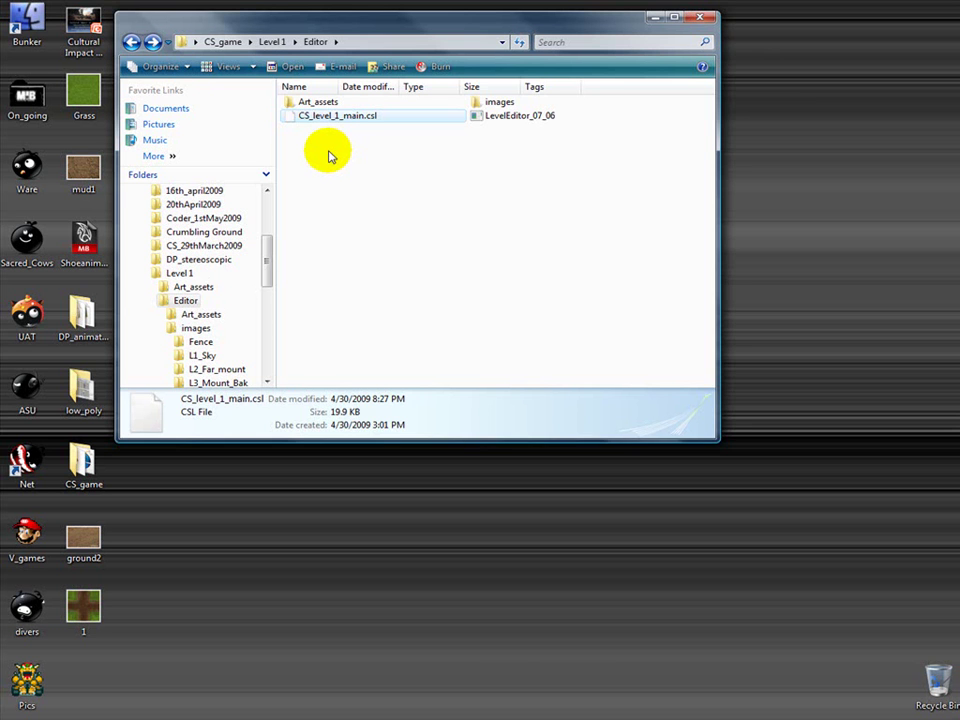
pyautogui.doubleClick(514, 117)
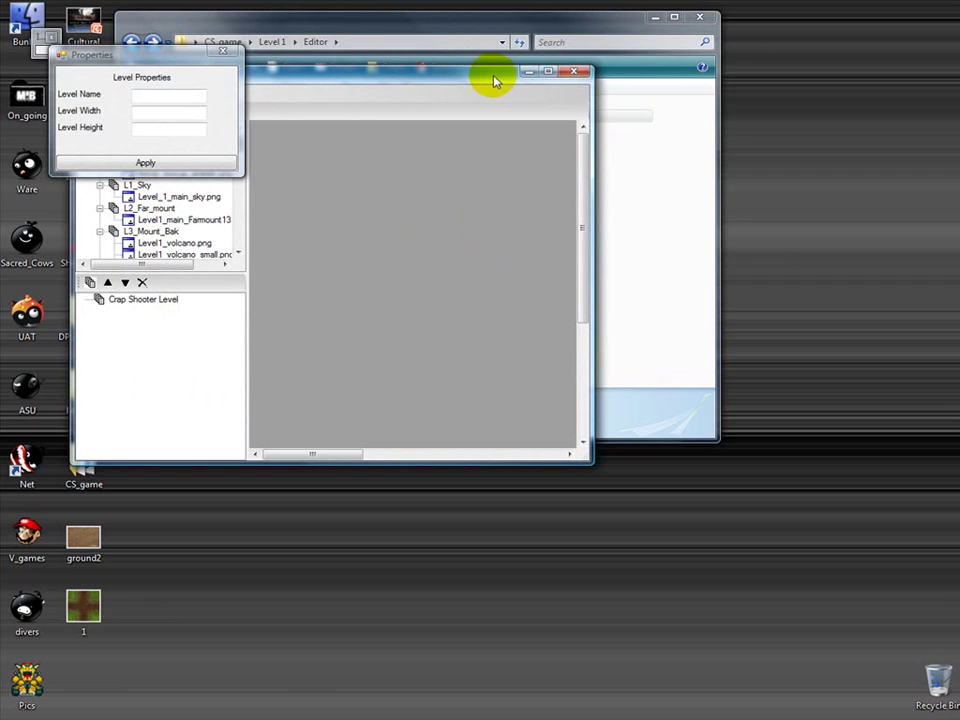
pyautogui.click(572, 71)
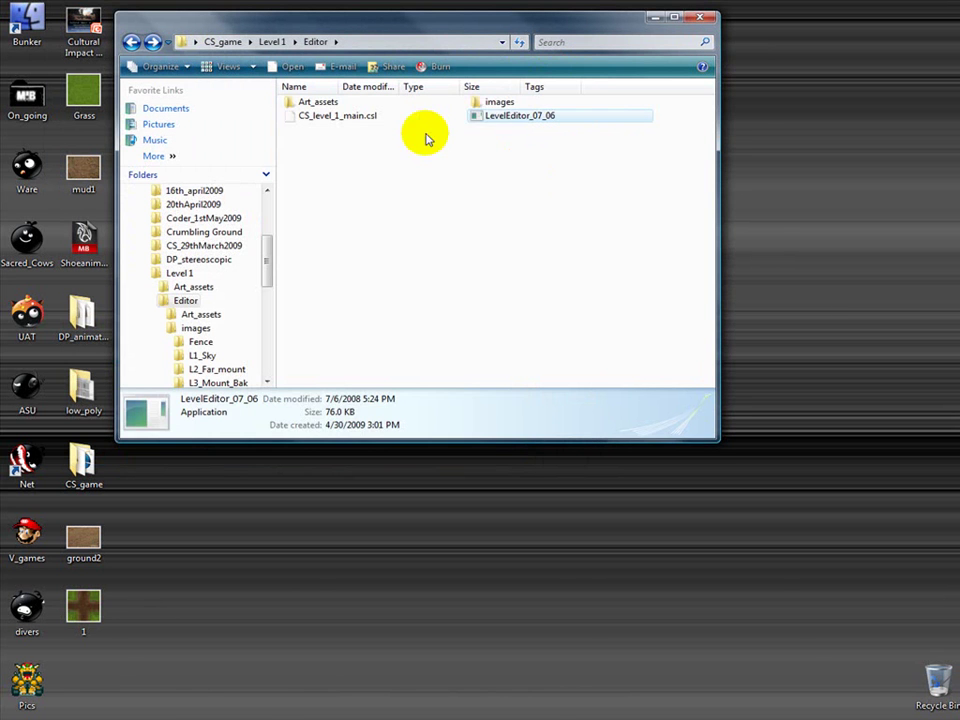
# Open the images folder and inspect the Level1_volcano images in L3_Mount_Bak
pyautogui.click(500, 104)
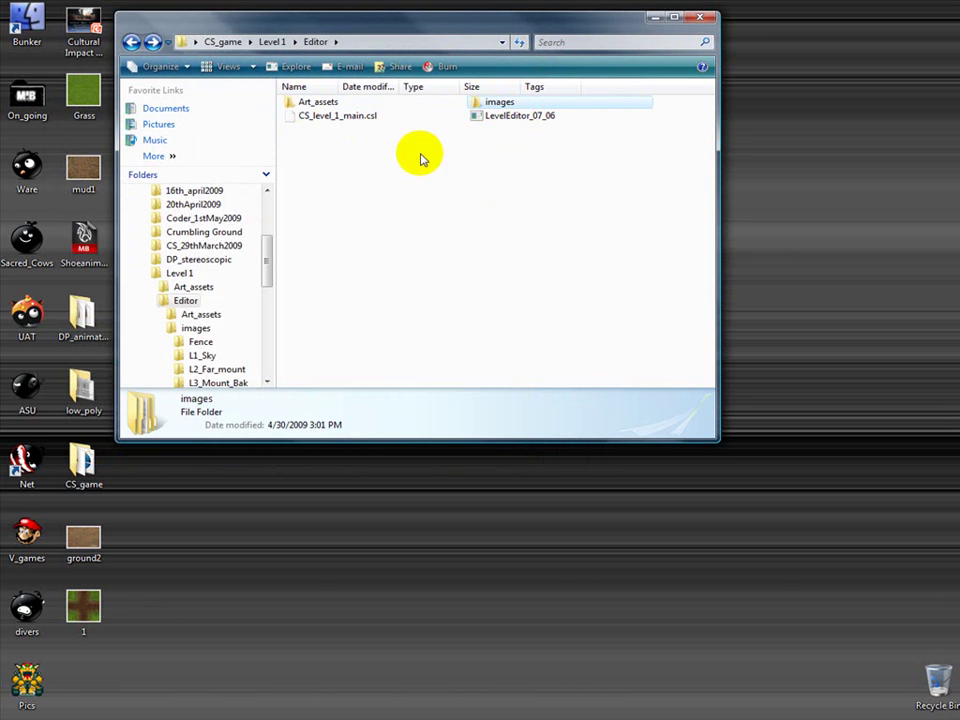
pyautogui.click(490, 116)
pyautogui.click(488, 104)
pyautogui.doubleClick(488, 104)
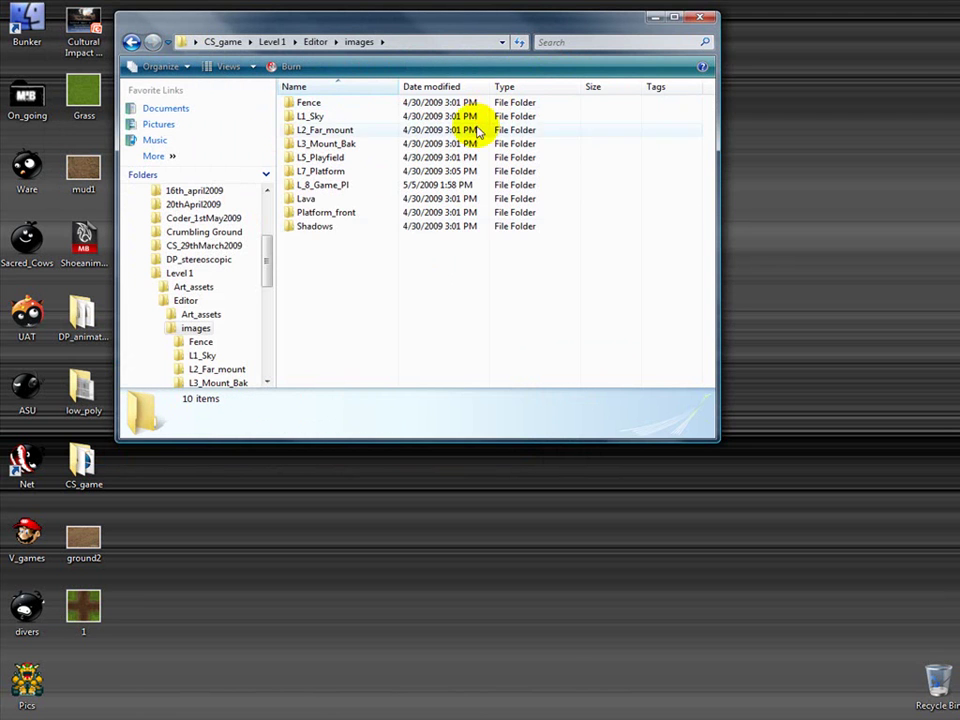
pyautogui.doubleClick(322, 142)
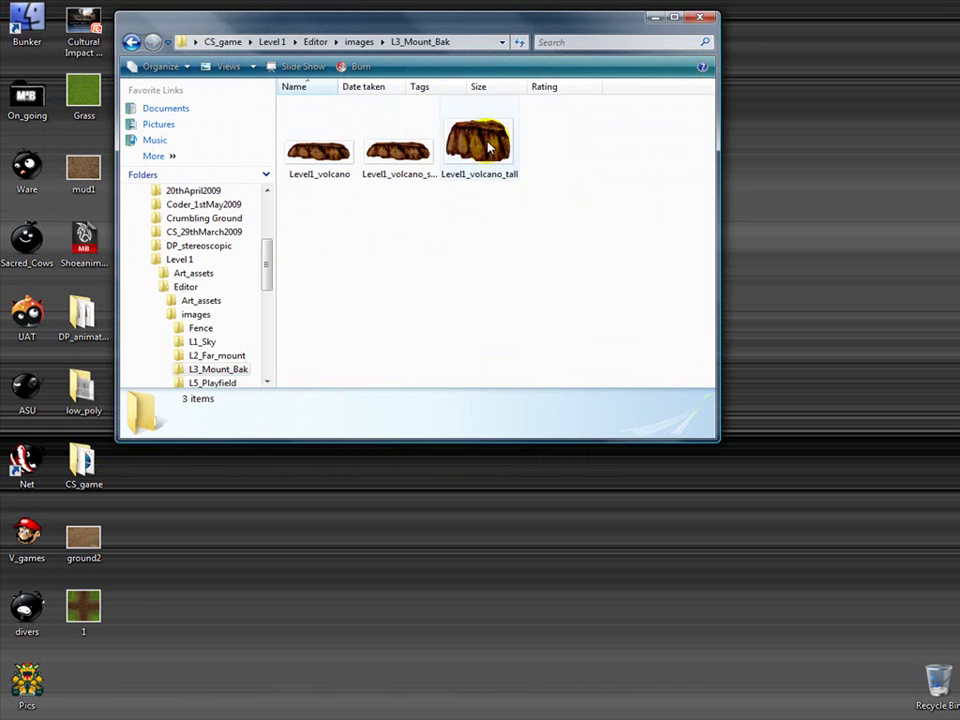
pyautogui.click(397, 150)
pyautogui.click(330, 150)
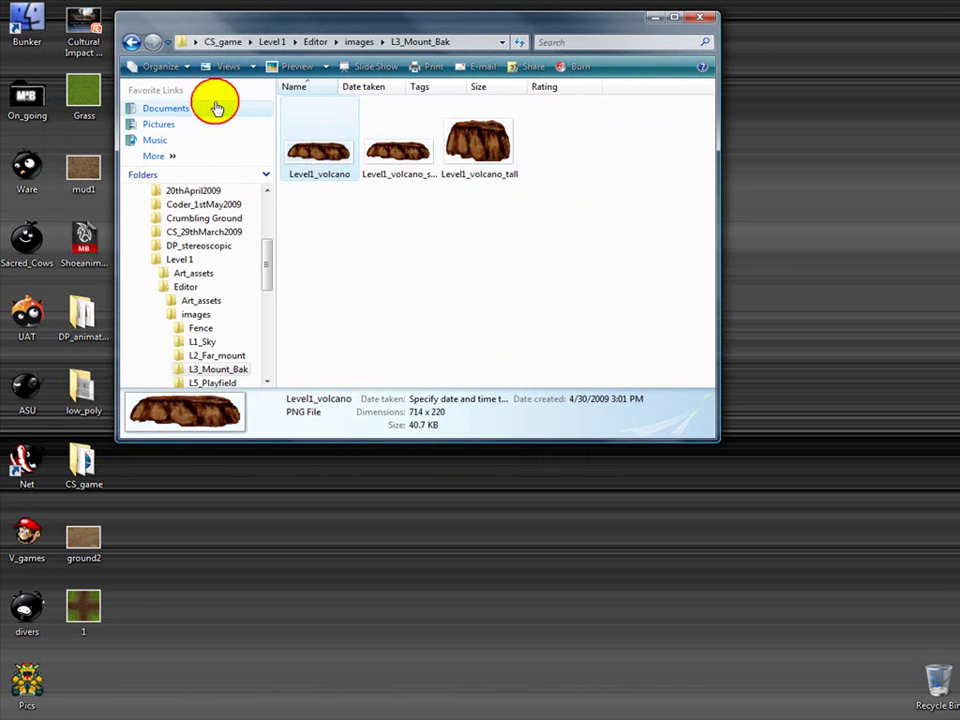
pyautogui.click(133, 42)
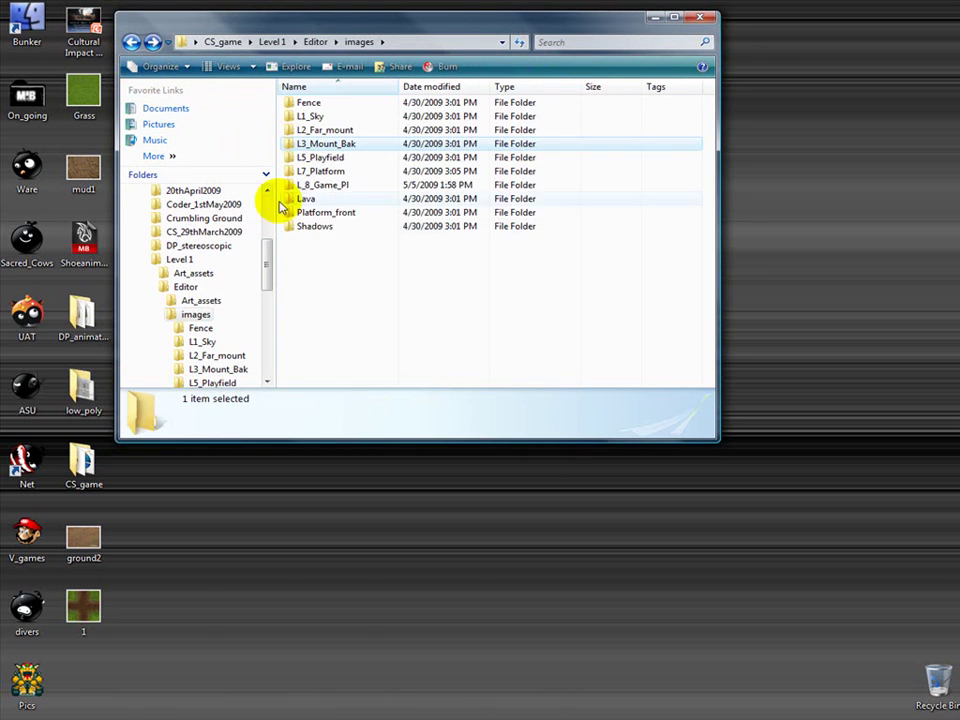
# Inspect the p_2, p_destroyed, p_drop and p_nest images in L5_Playfield
pyautogui.doubleClick(335, 157)
pyautogui.click(405, 155)
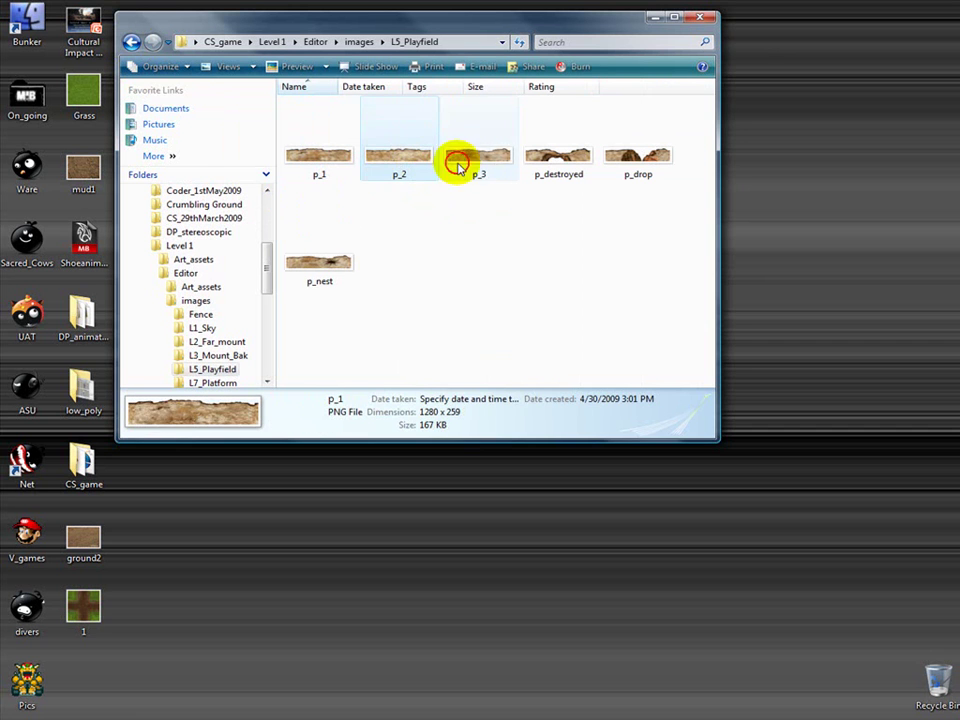
pyautogui.click(555, 155)
pyautogui.click(626, 154)
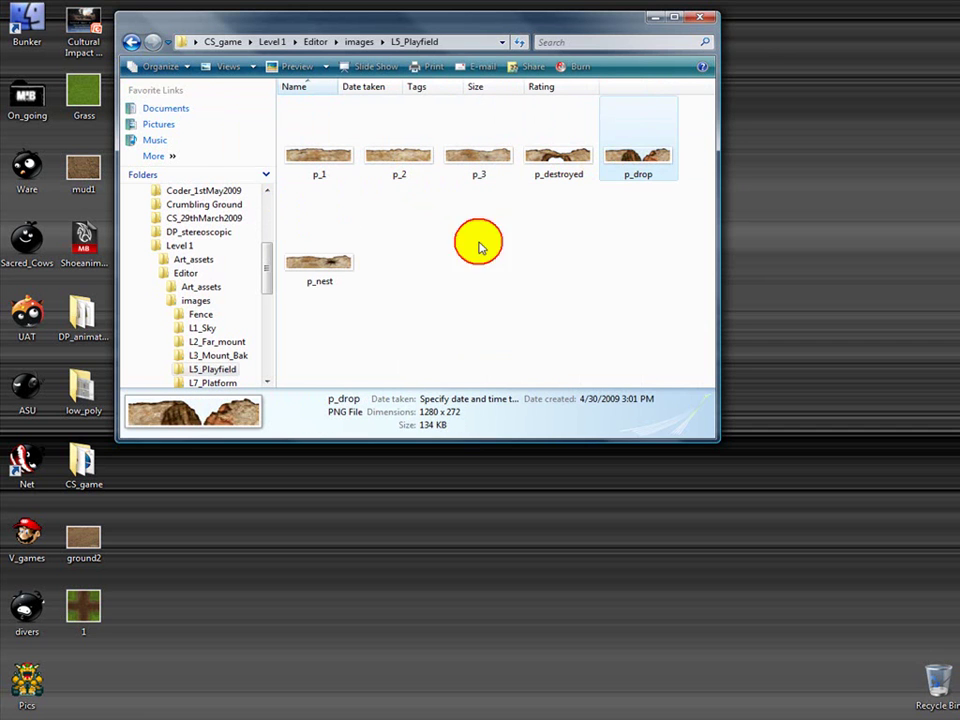
pyautogui.click(322, 278)
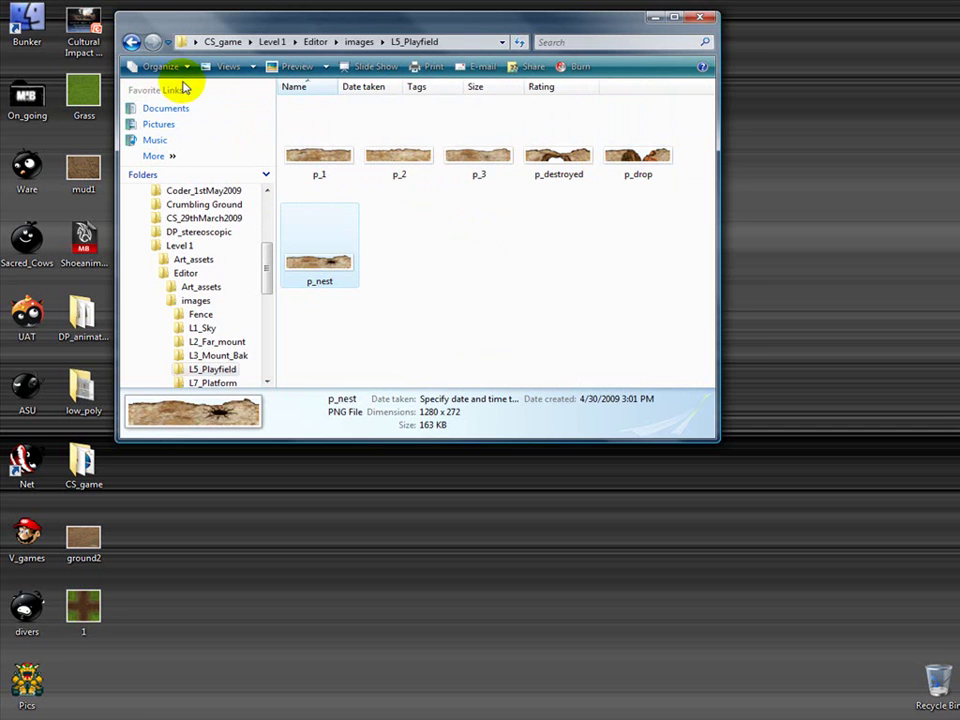
pyautogui.click(131, 44)
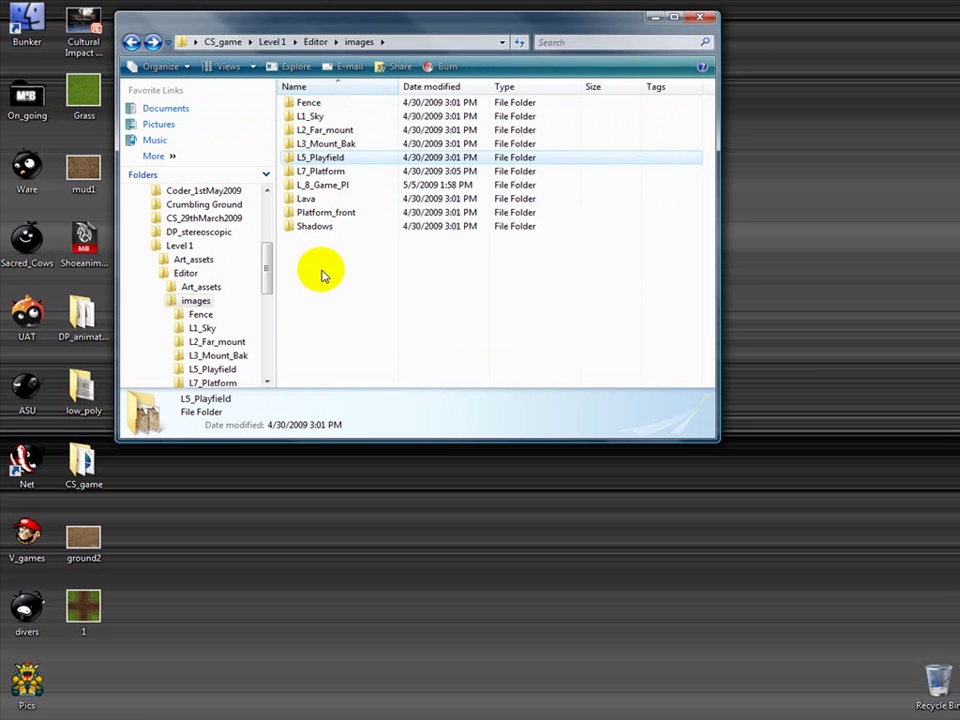
pyautogui.click(131, 44)
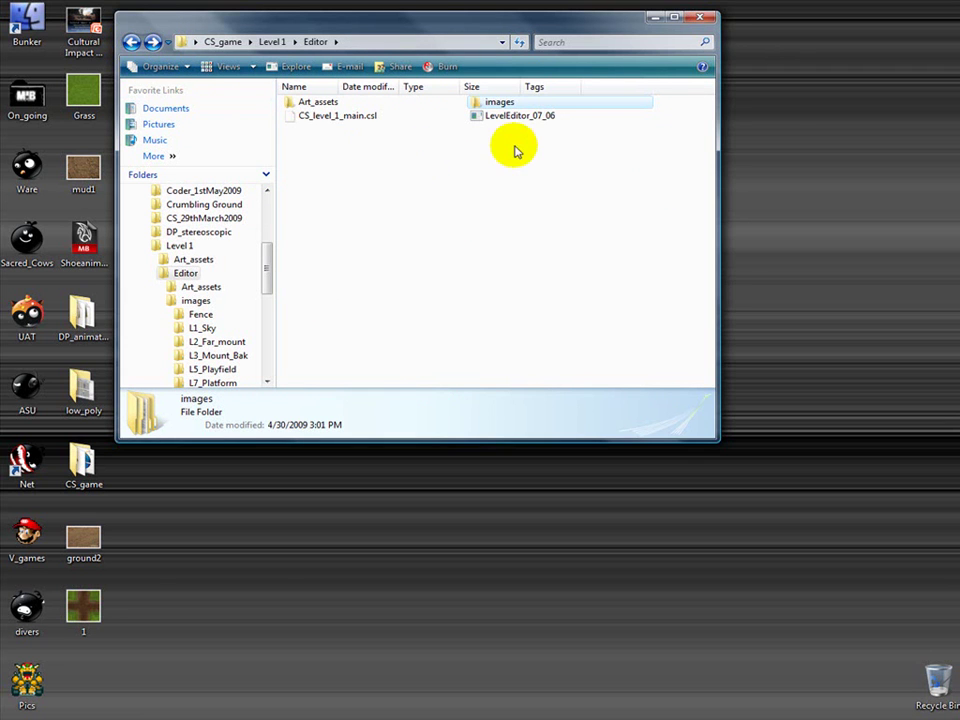
# Look inside Art_assets, then launch LevelEditor_07_06 from the Editor folder
pyautogui.click(315, 102)
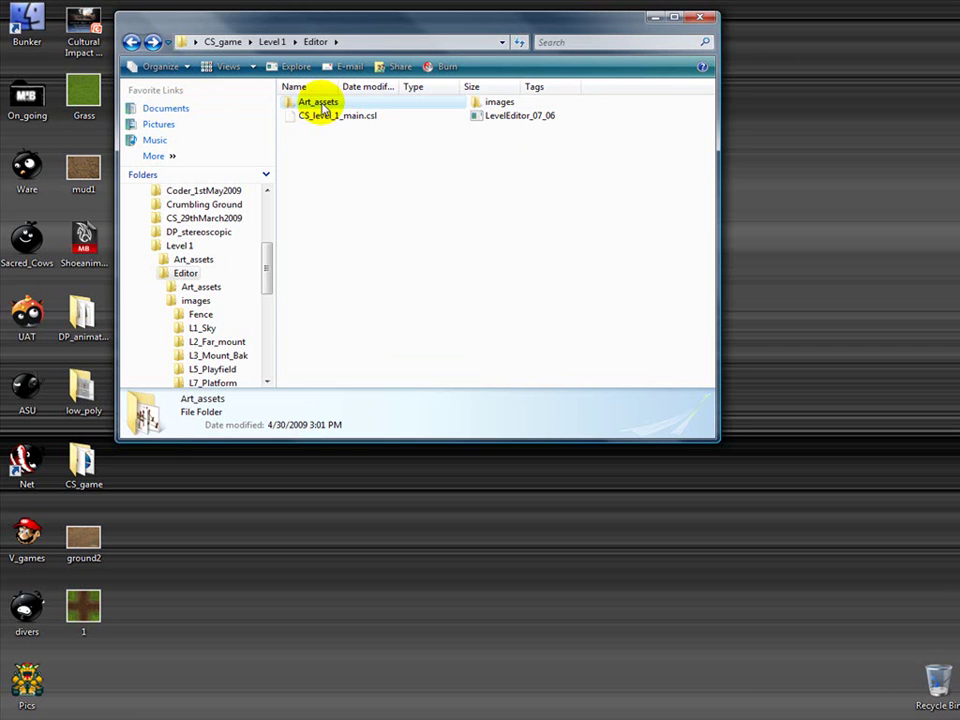
pyautogui.doubleClick(320, 104)
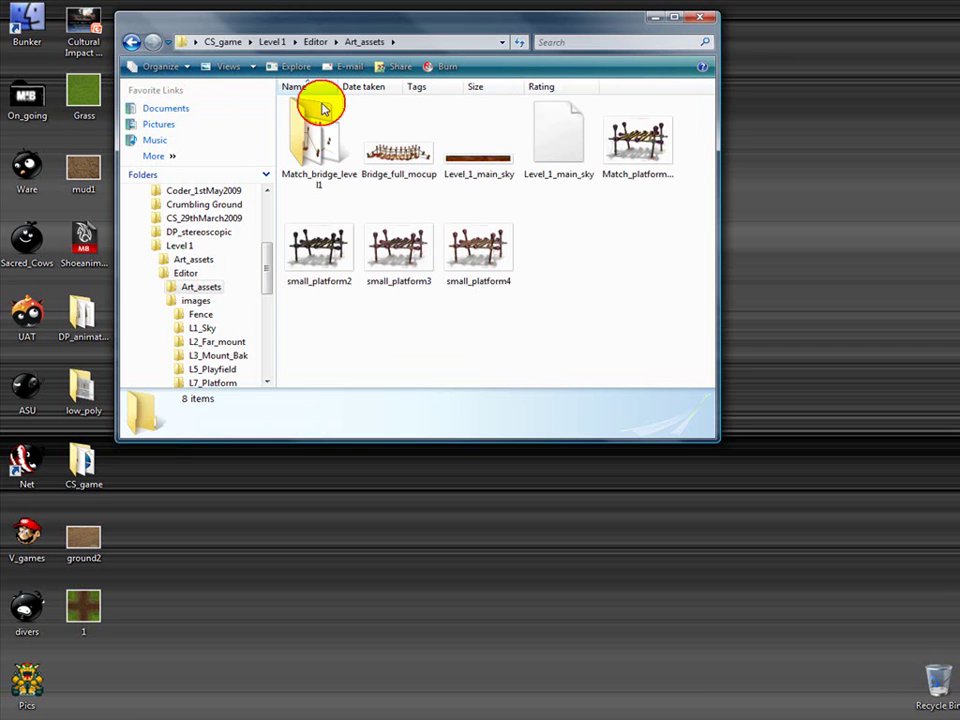
pyautogui.click(131, 43)
pyautogui.click(505, 118)
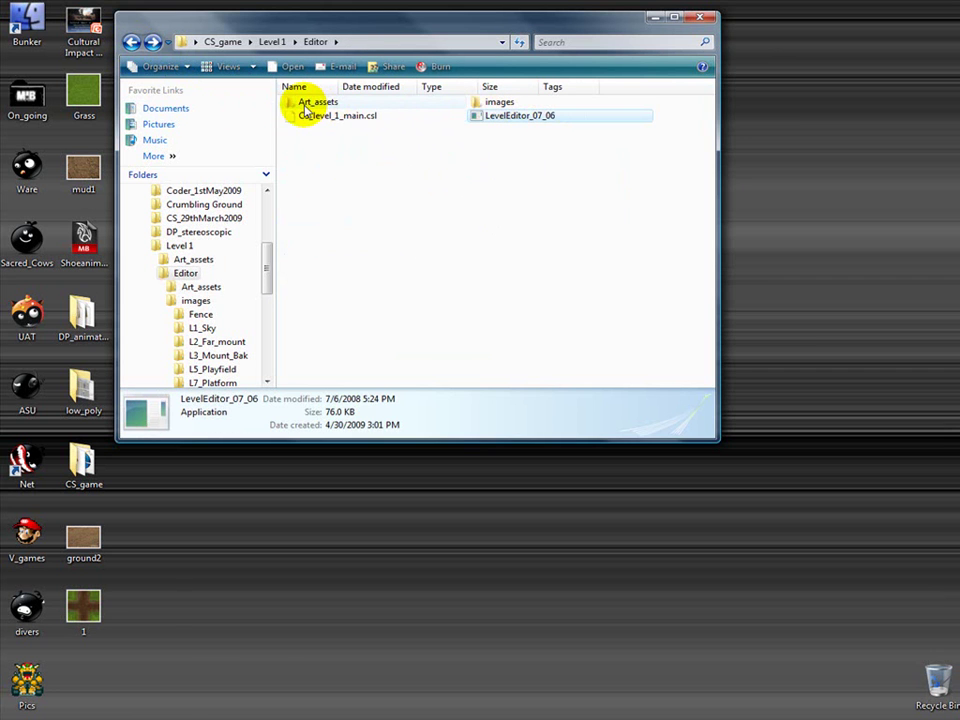
pyautogui.doubleClick(531, 118)
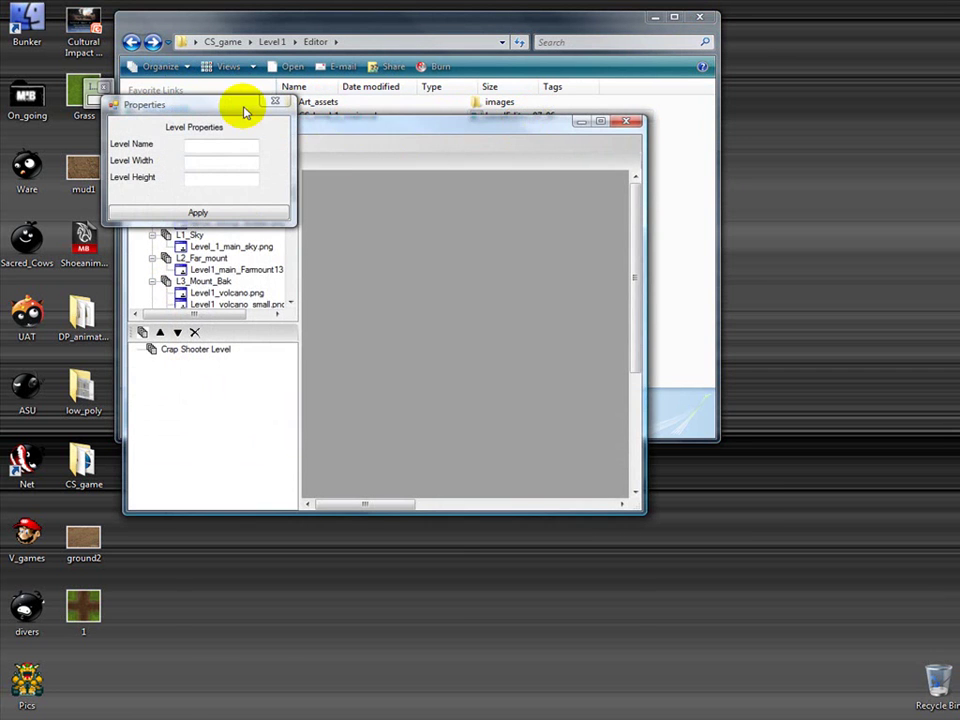
# Move the Properties dialog to the lower left and enlarge the editor window to fill the screen
pyautogui.moveTo(245, 112); pyautogui.dragTo(261, 544)
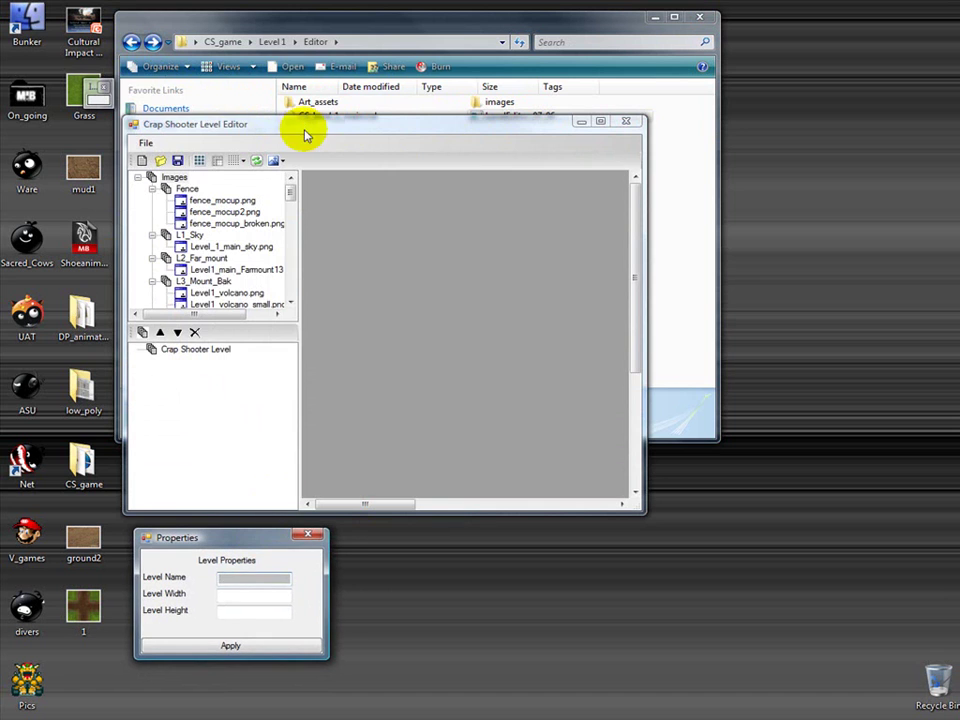
pyautogui.moveTo(305, 135); pyautogui.dragTo(190, 23)
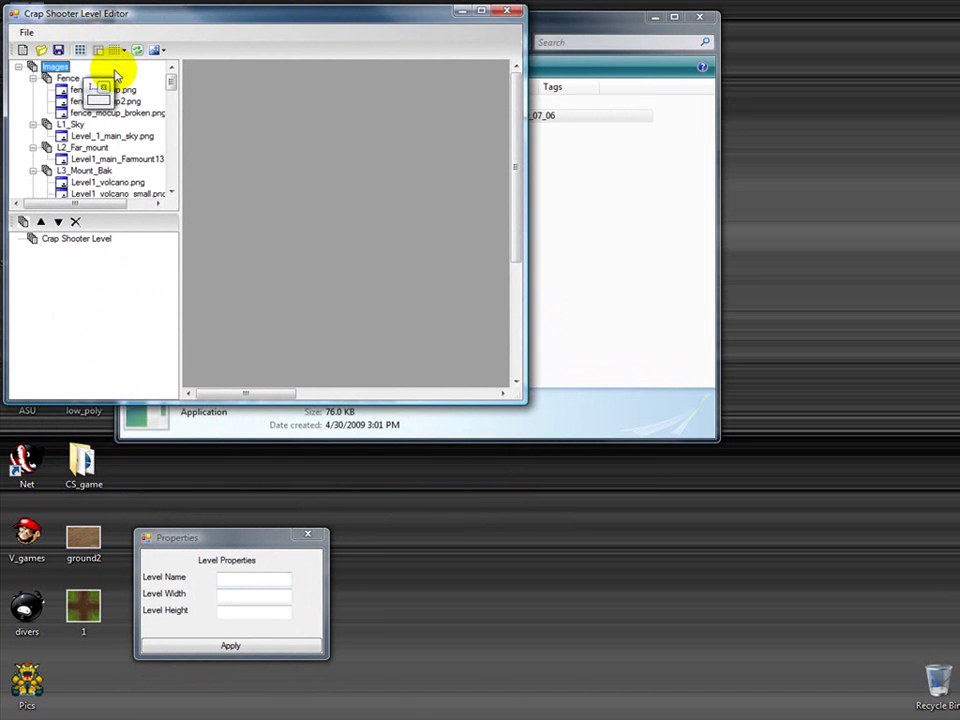
pyautogui.moveTo(115, 75); pyautogui.dragTo(392, 632)
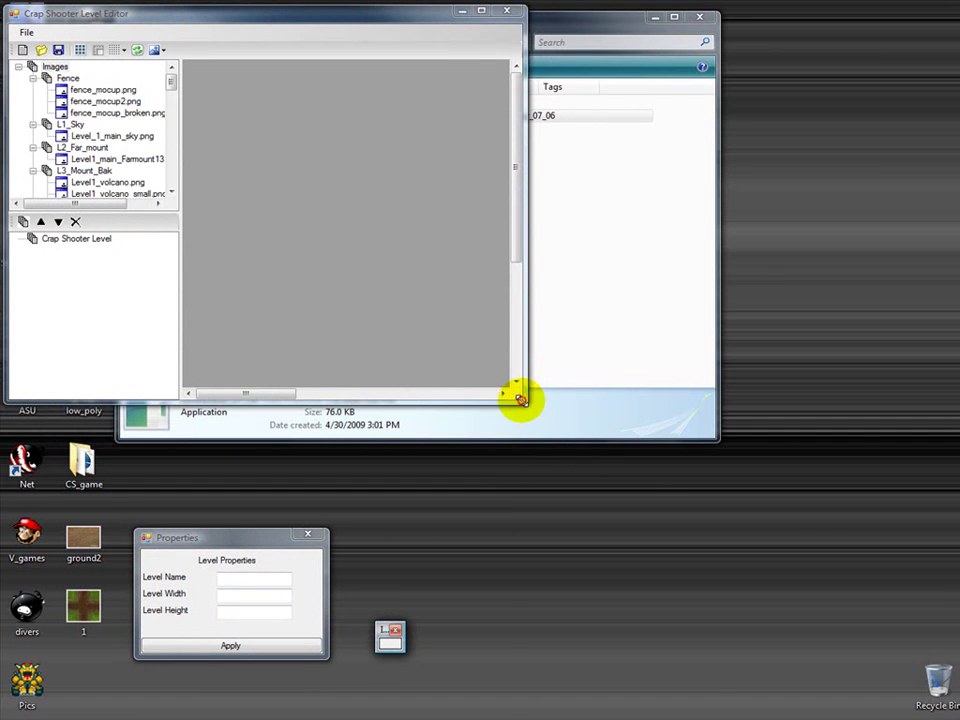
pyautogui.moveTo(520, 398); pyautogui.dragTo(948, 600)
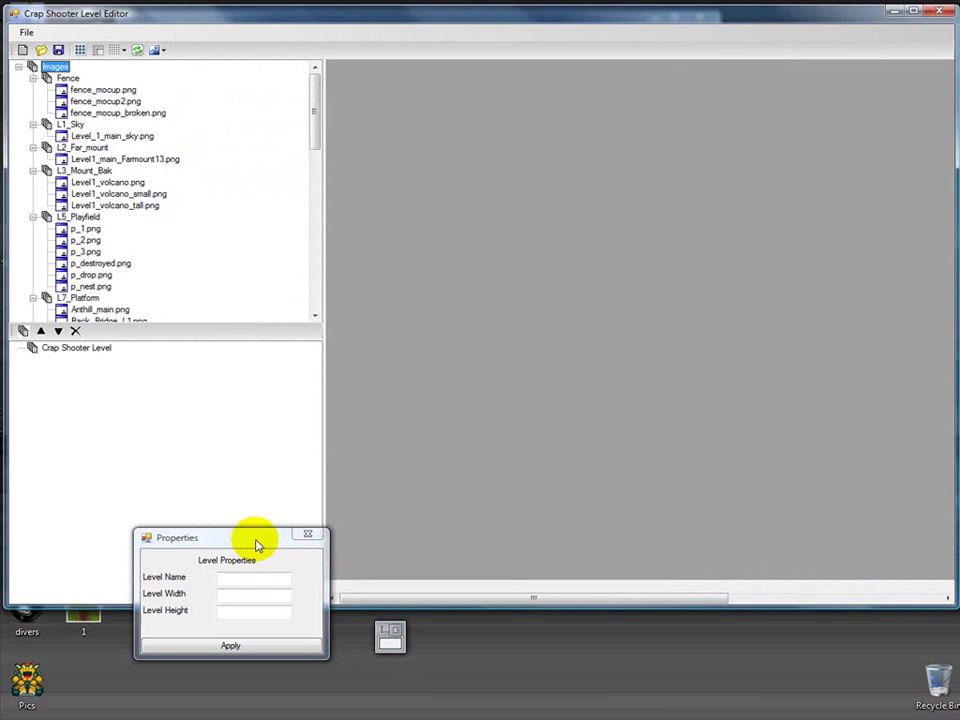
pyautogui.moveTo(255, 542); pyautogui.dragTo(122, 600)
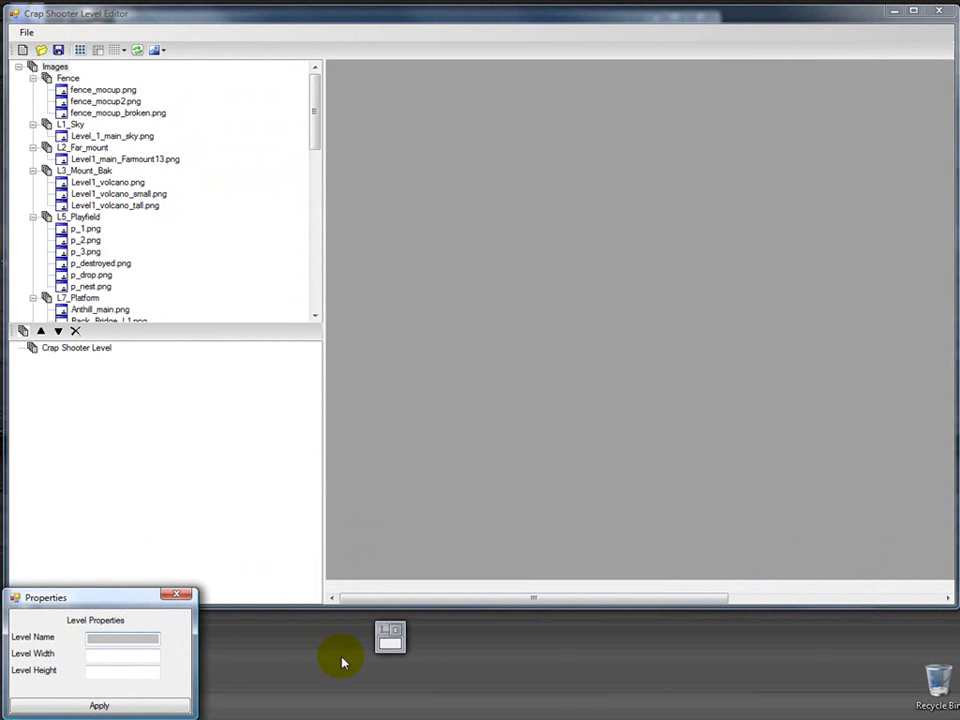
pyautogui.moveTo(390, 636); pyautogui.dragTo(278, 663)
# Rename the level to 'GAM 243 Level' at 1280 by 720 and apply it
pyautogui.click(50, 347)
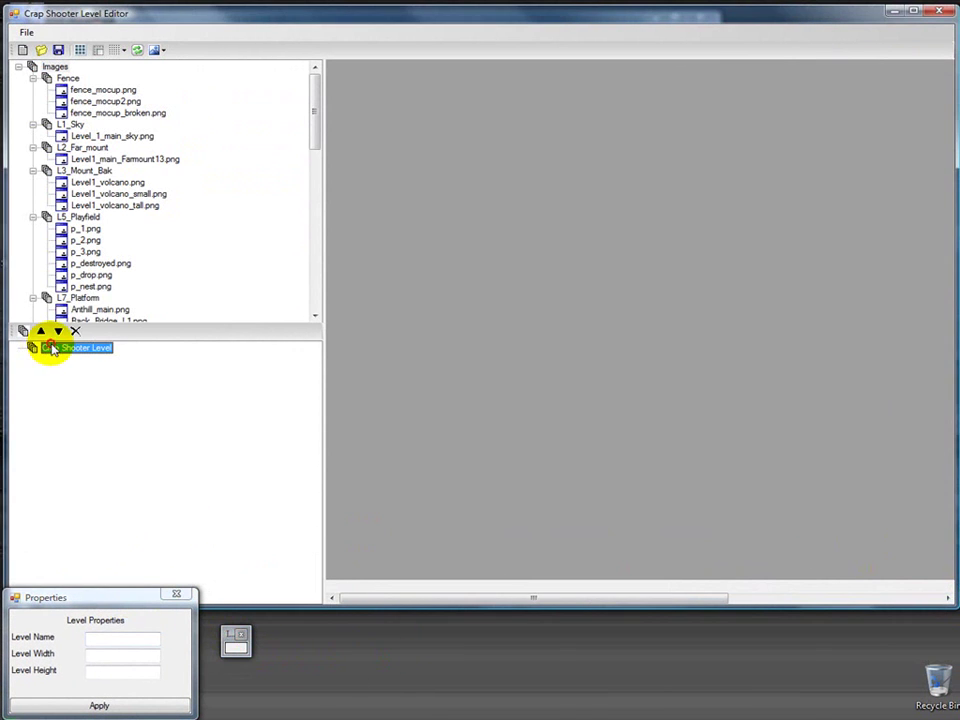
pyautogui.moveTo(115, 607); pyautogui.dragTo(110, 468)
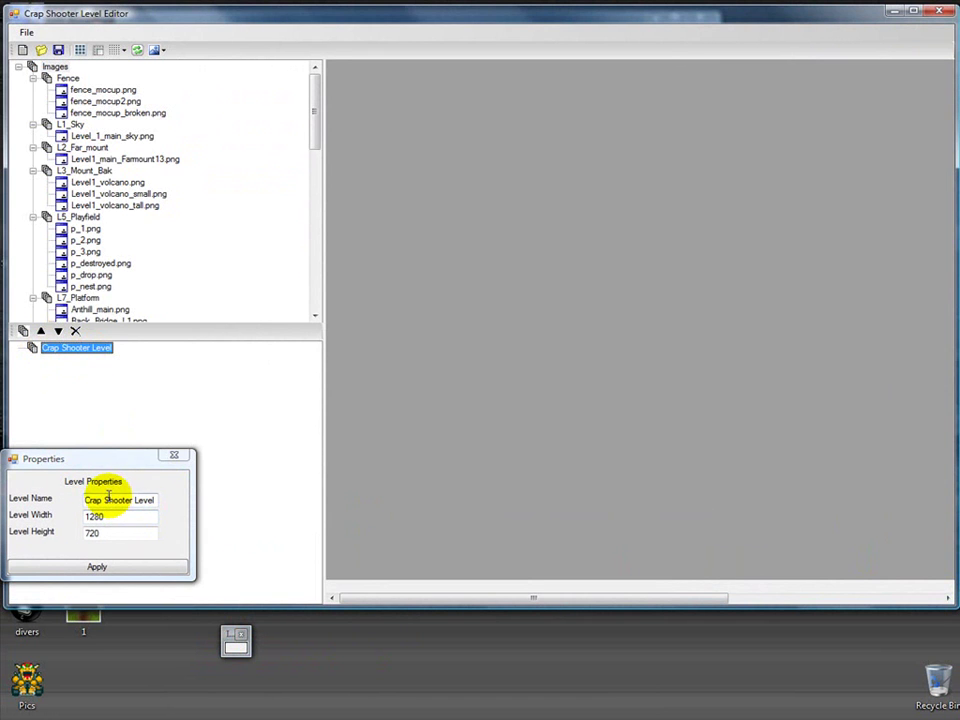
pyautogui.moveTo(152, 500); pyautogui.dragTo(58, 499)
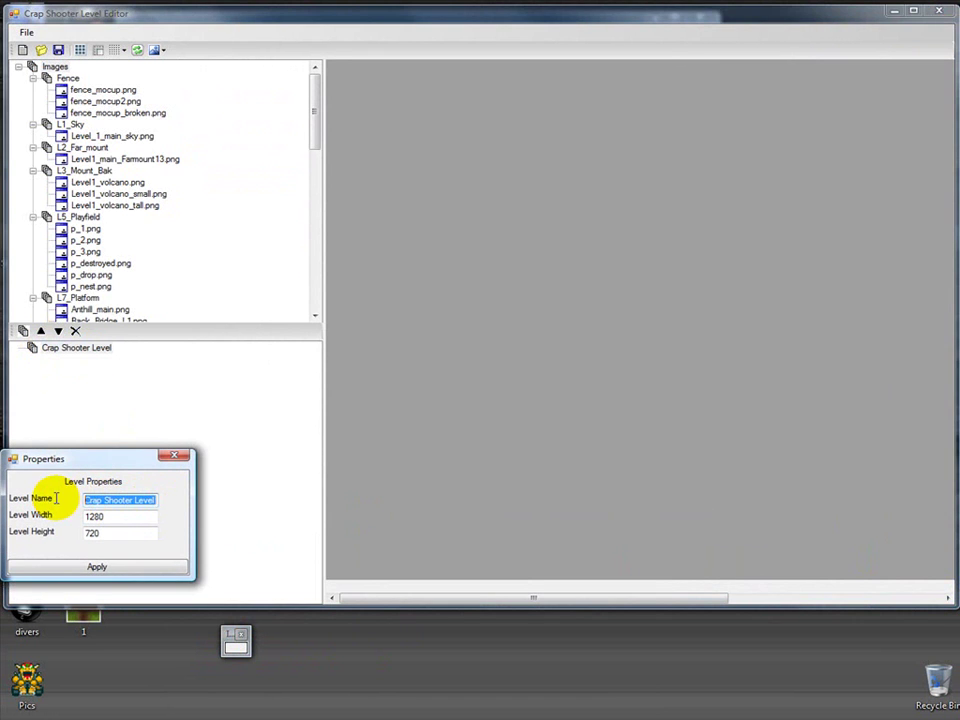
pyautogui.moveTo(132, 501); pyautogui.dragTo(11, 497)
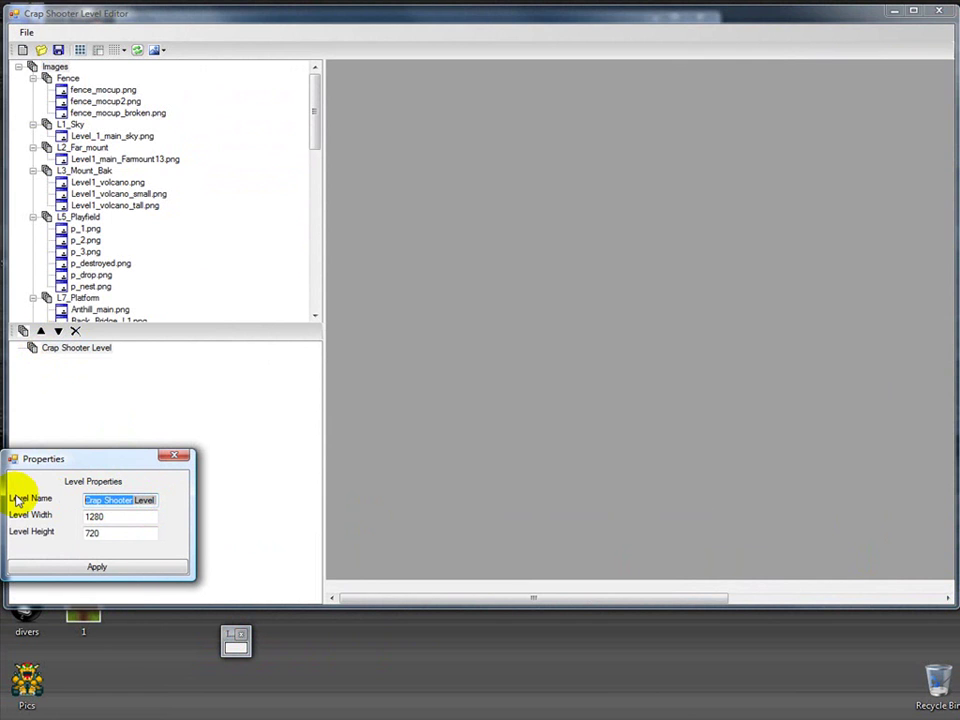
pyautogui.write('GAM 3')
pyautogui.press('BackSpace')
pyautogui.write('243')
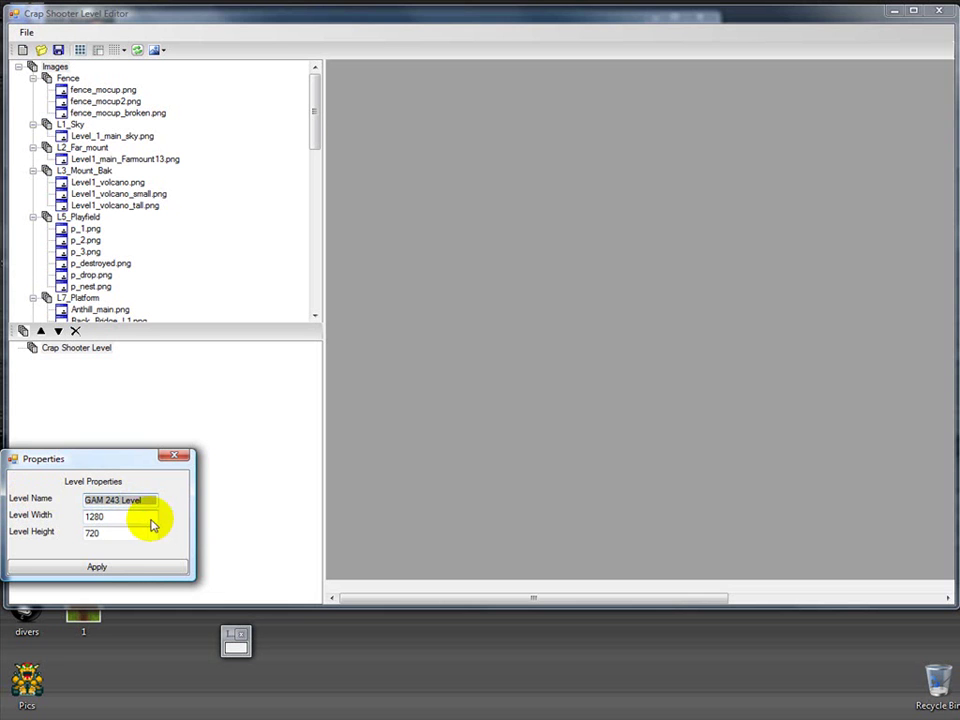
pyautogui.moveTo(79, 461)
pyautogui.mouseDown()
pyautogui.moveTo(111, 478)
pyautogui.moveTo(87, 479)
pyautogui.mouseUp()
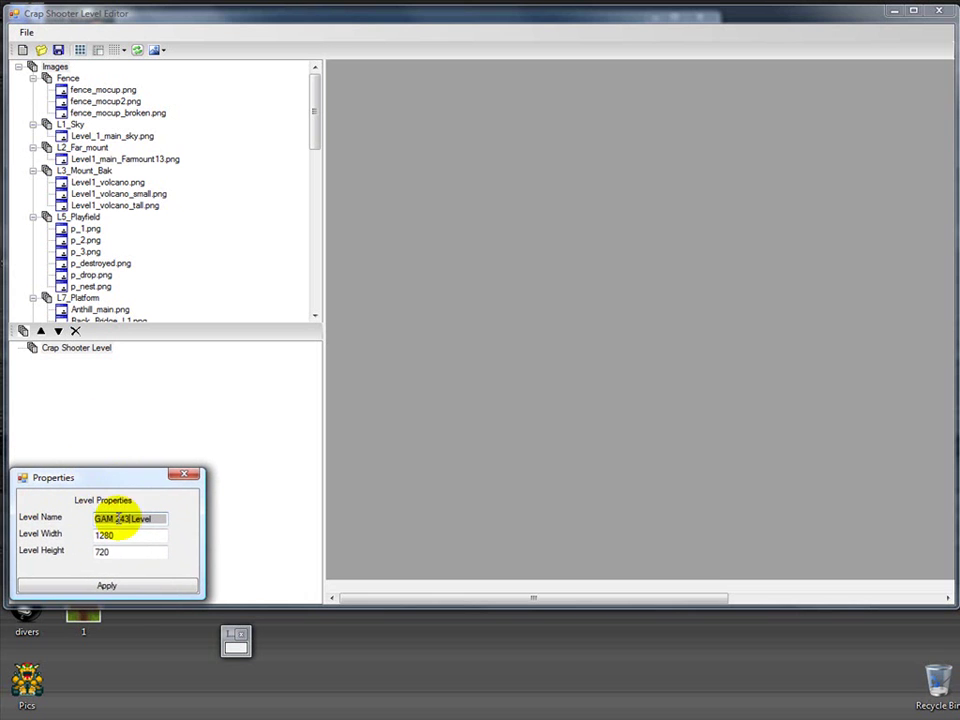
pyautogui.click(106, 583)
pyautogui.moveTo(133, 473); pyautogui.dragTo(115, 592)
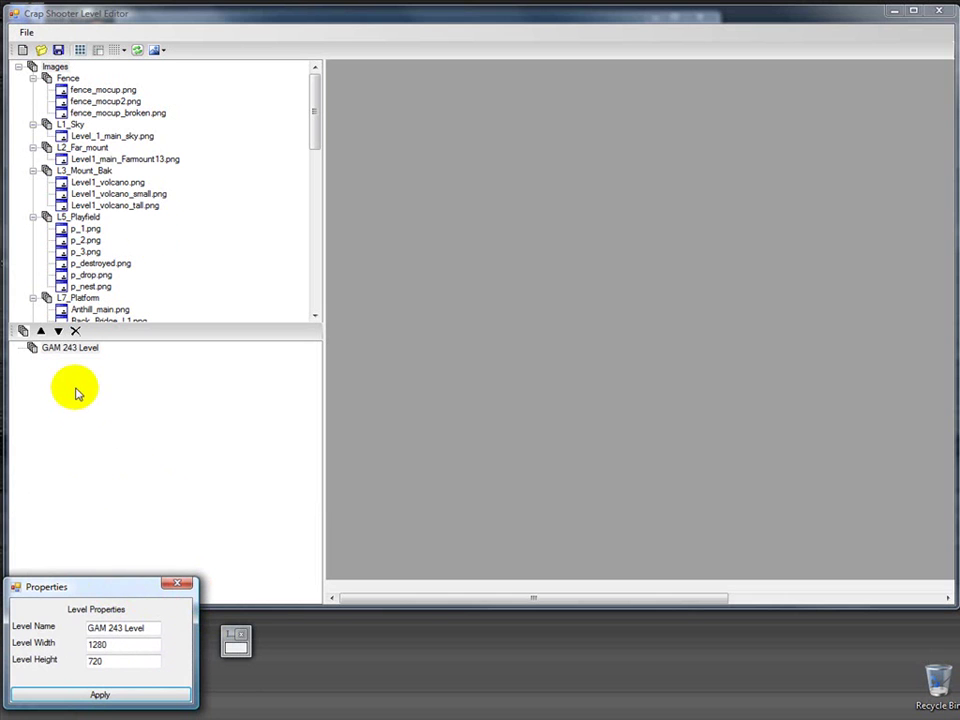
# Preview Level_1_main_sky.png, the fence images and p_1.png, refreshing the image library
pyautogui.click(117, 138)
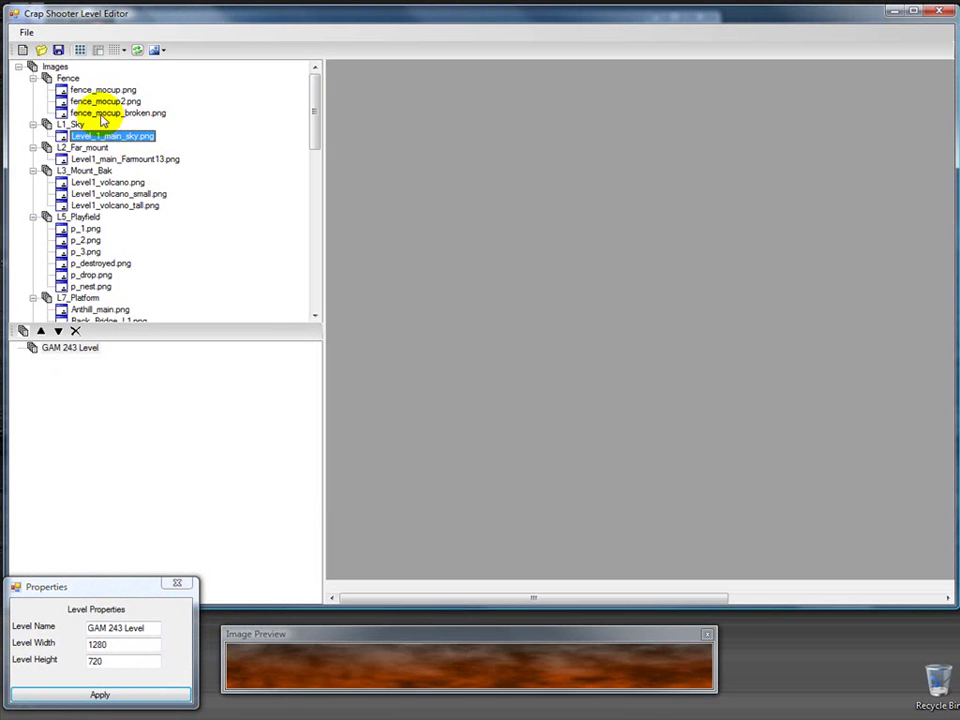
pyautogui.click(98, 112)
pyautogui.click(84, 90)
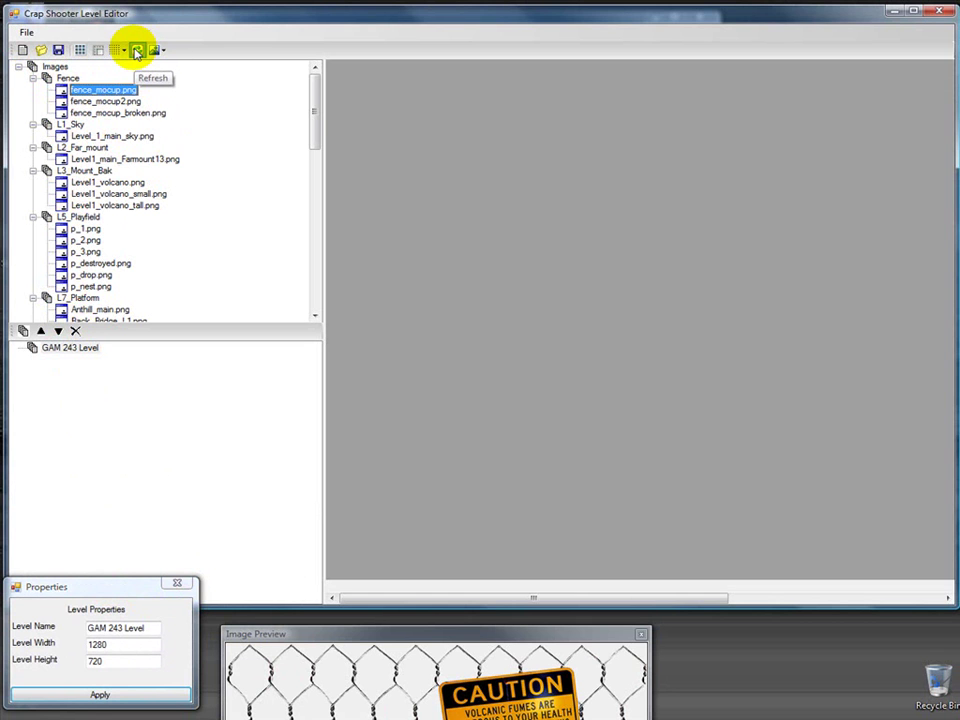
pyautogui.click(138, 52)
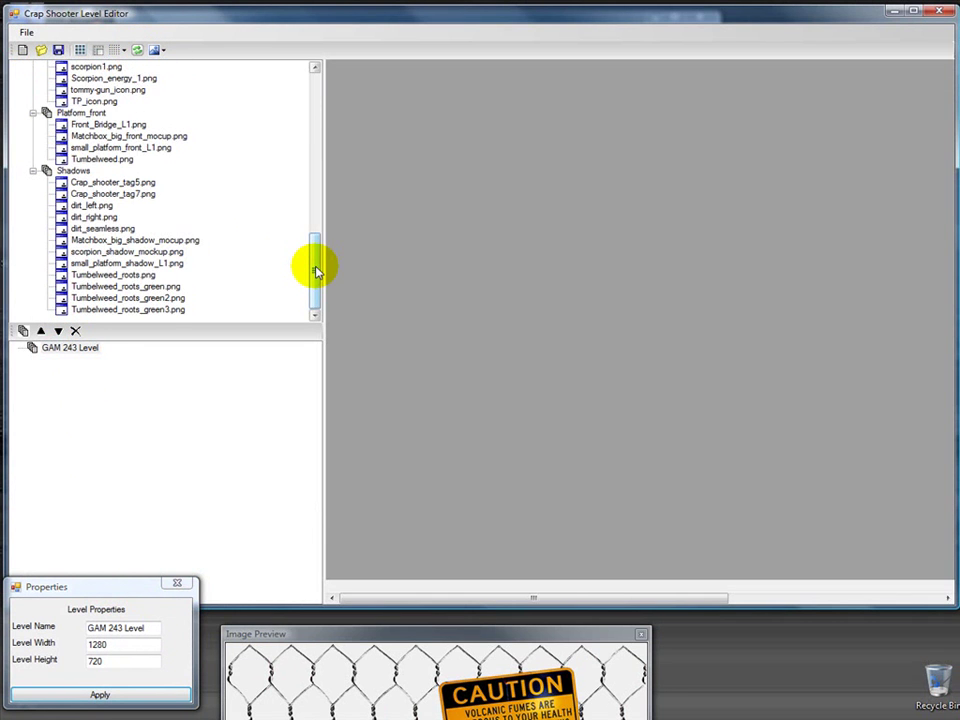
pyautogui.moveTo(315, 268); pyautogui.dragTo(312, 132)
pyautogui.click(86, 125)
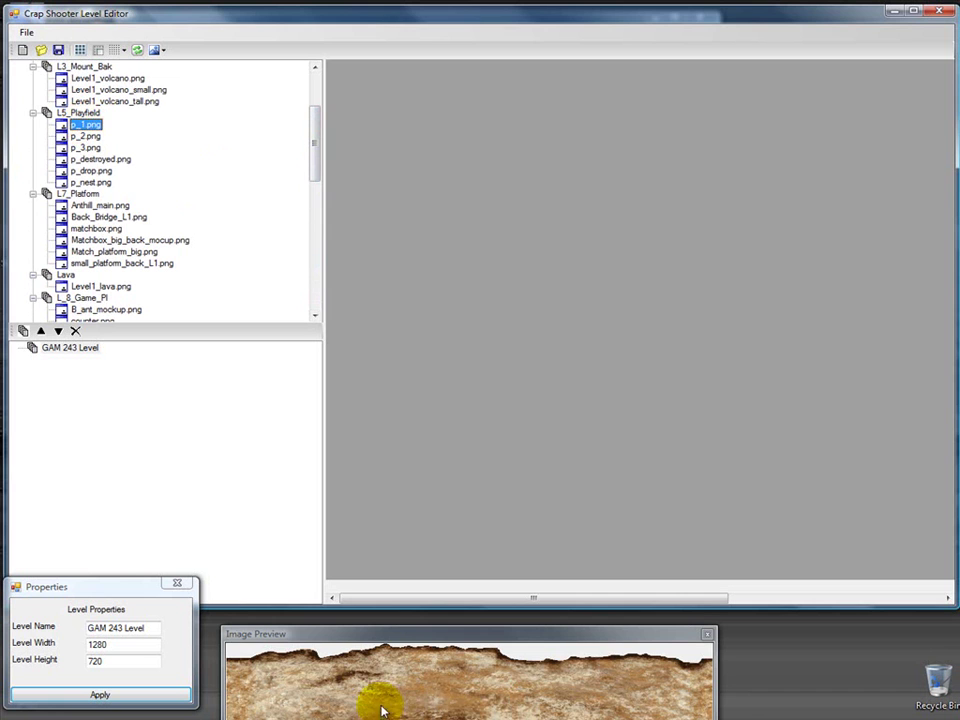
# Reposition the Image Preview window lower on the screen
pyautogui.moveTo(374, 636); pyautogui.dragTo(378, 510)
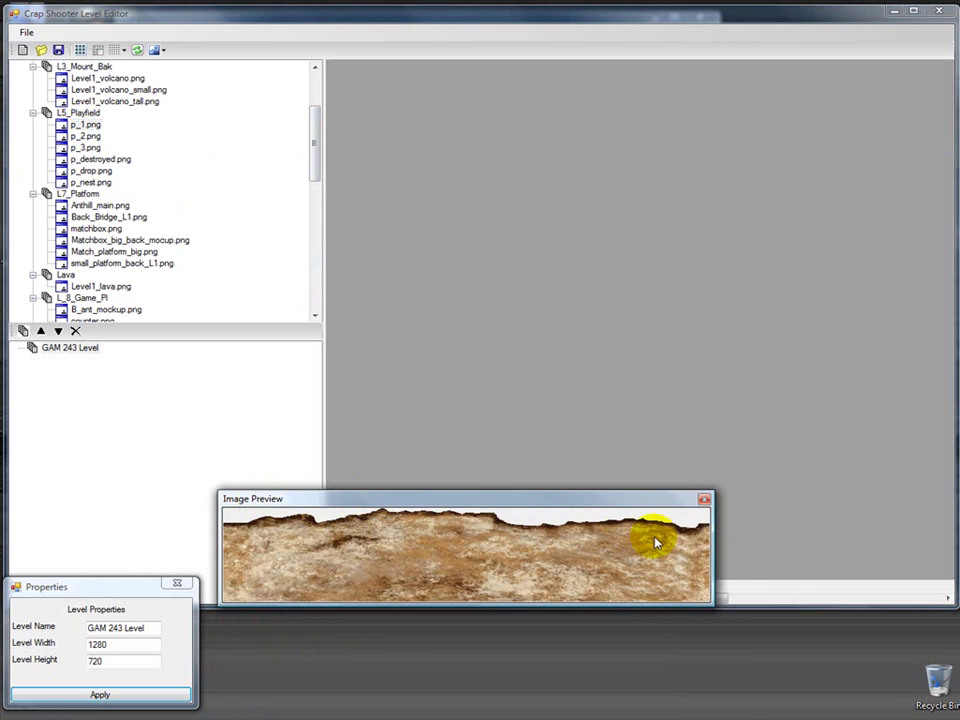
pyautogui.moveTo(611, 507); pyautogui.dragTo(563, 594)
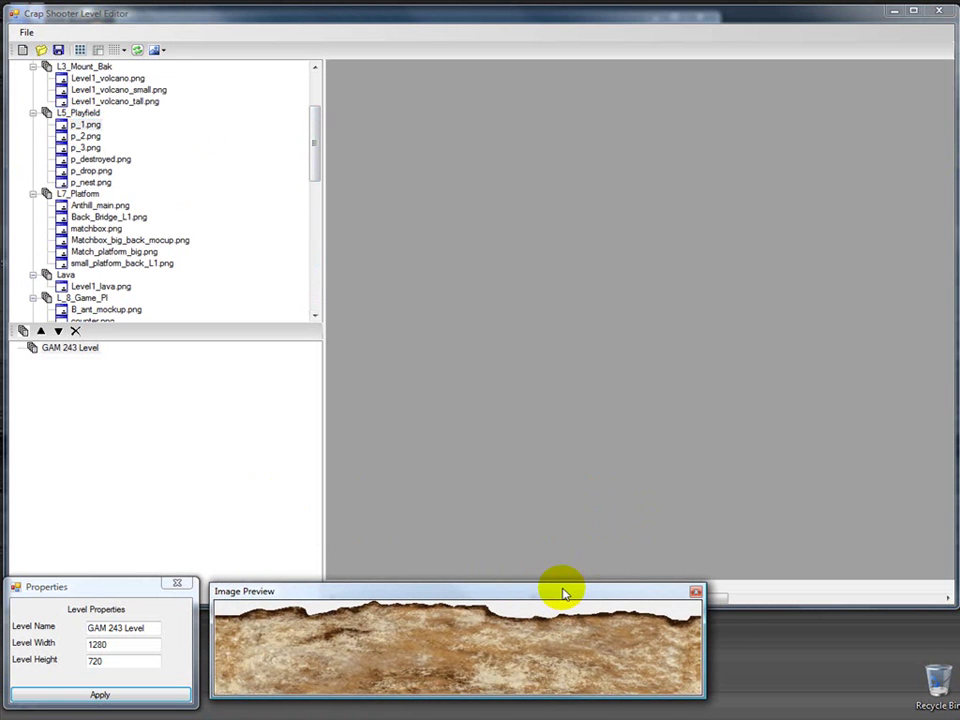
pyautogui.moveTo(563, 594); pyautogui.dragTo(564, 596)
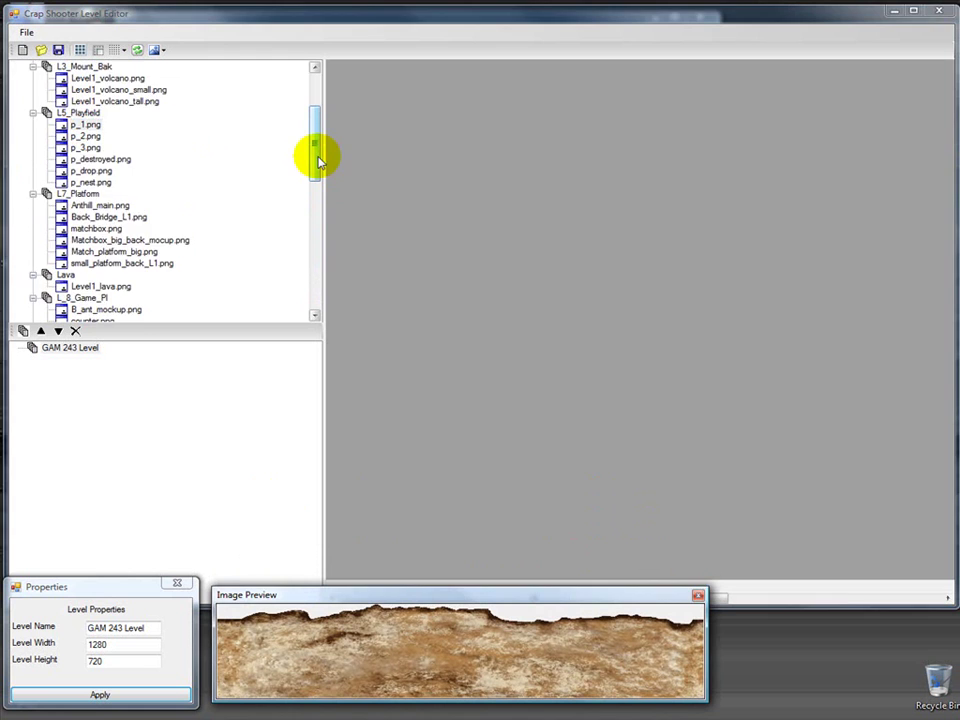
pyautogui.moveTo(318, 152); pyautogui.dragTo(312, 110)
# Collapse every image folder from Fence through Shadows
pyautogui.click(33, 78)
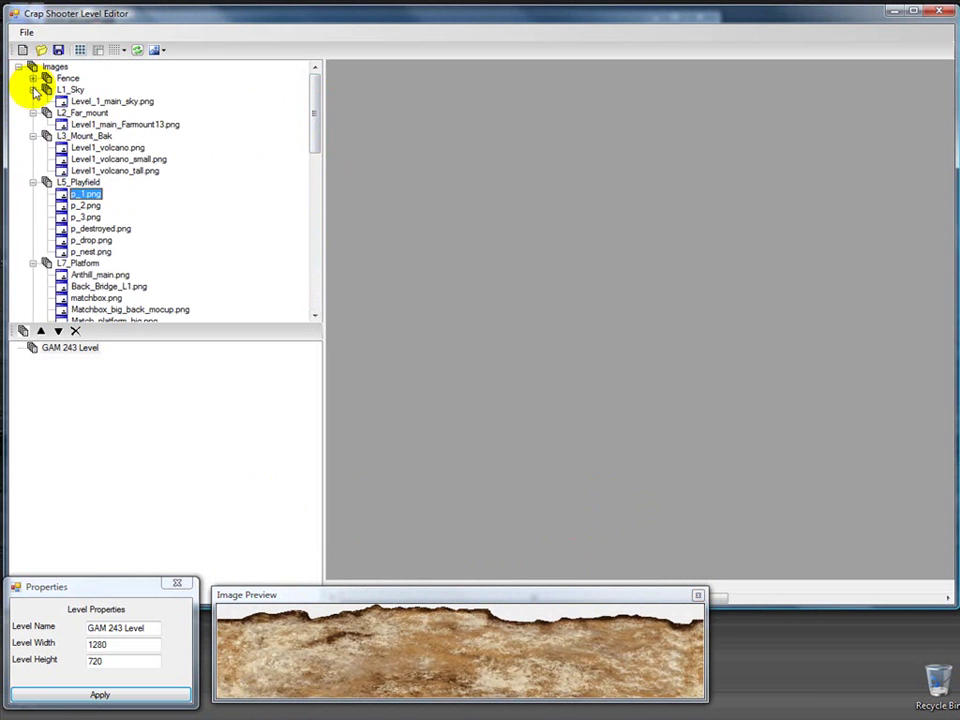
pyautogui.click(33, 90)
pyautogui.click(33, 101)
pyautogui.click(33, 113)
pyautogui.click(33, 124)
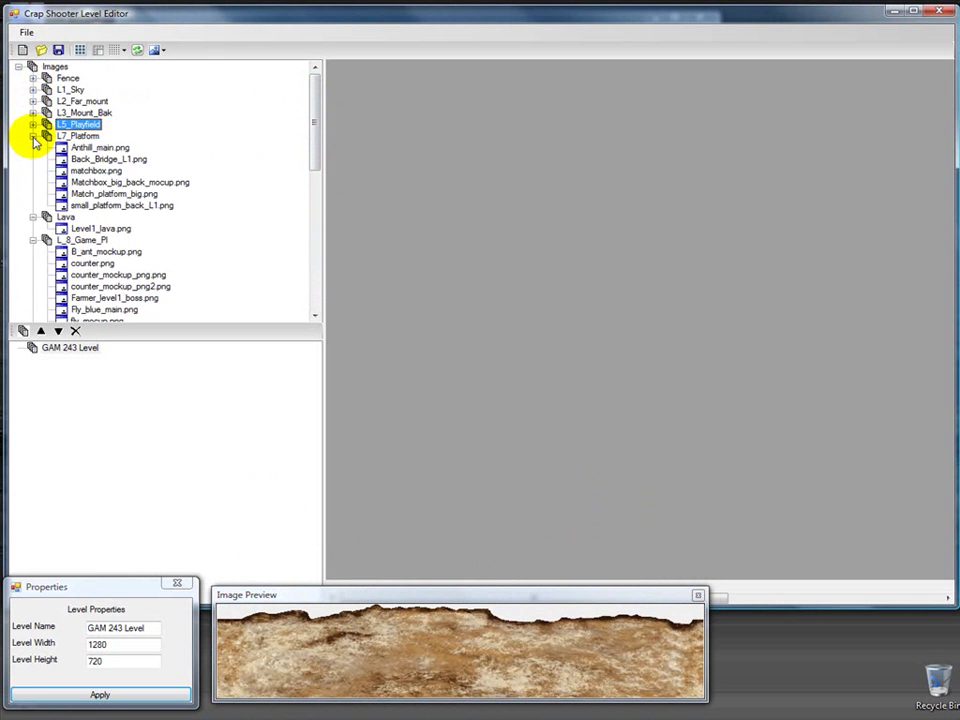
pyautogui.click(33, 136)
pyautogui.click(33, 147)
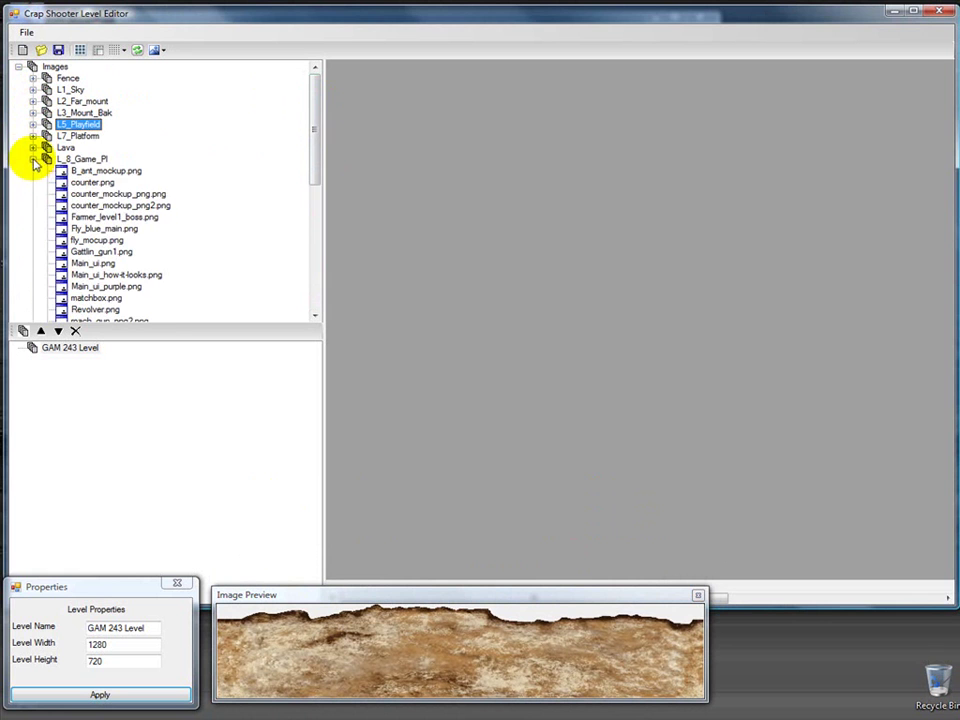
pyautogui.click(33, 159)
pyautogui.click(33, 171)
pyautogui.click(33, 182)
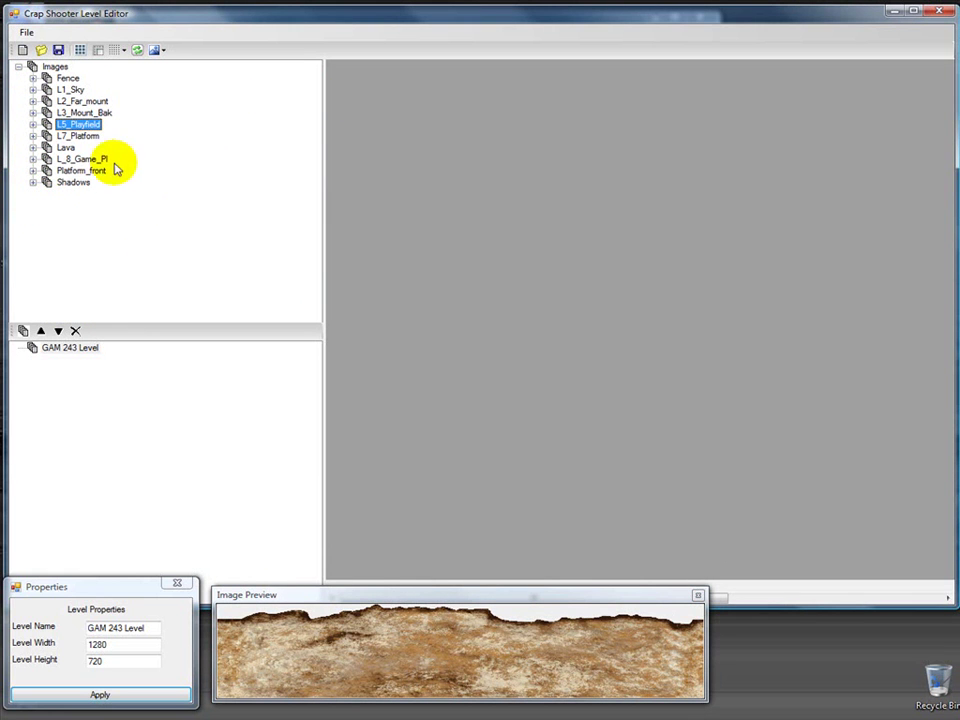
# Preview fly_mocup.png and Gatlin_gun1.png from L_8_Game_Pl, then collapse it again
pyautogui.click(84, 158)
pyautogui.click(33, 159)
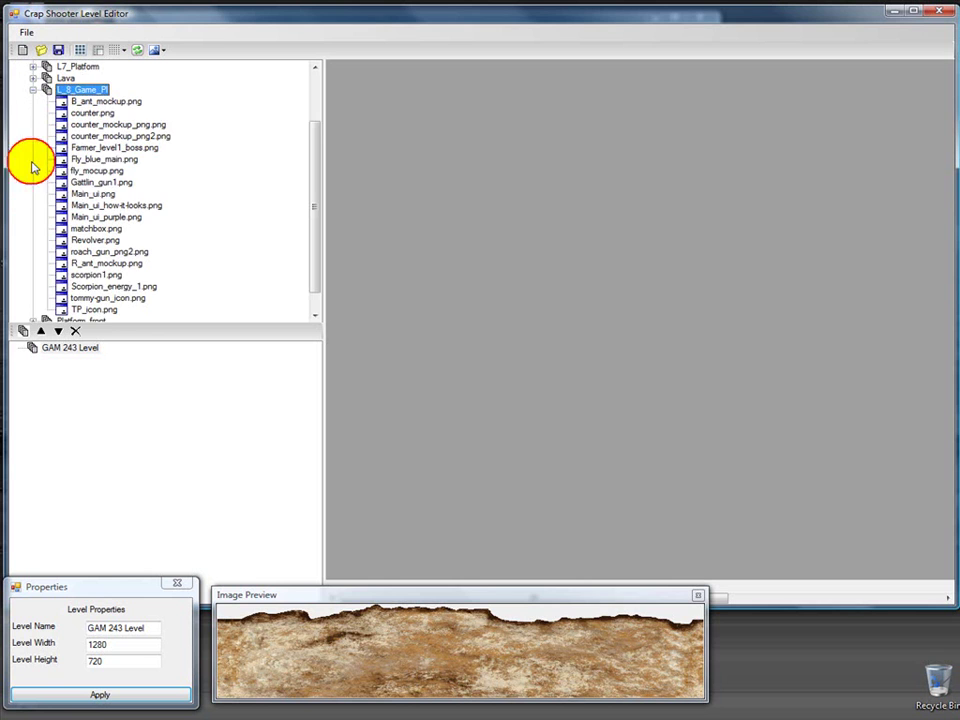
pyautogui.click(90, 171)
pyautogui.click(90, 183)
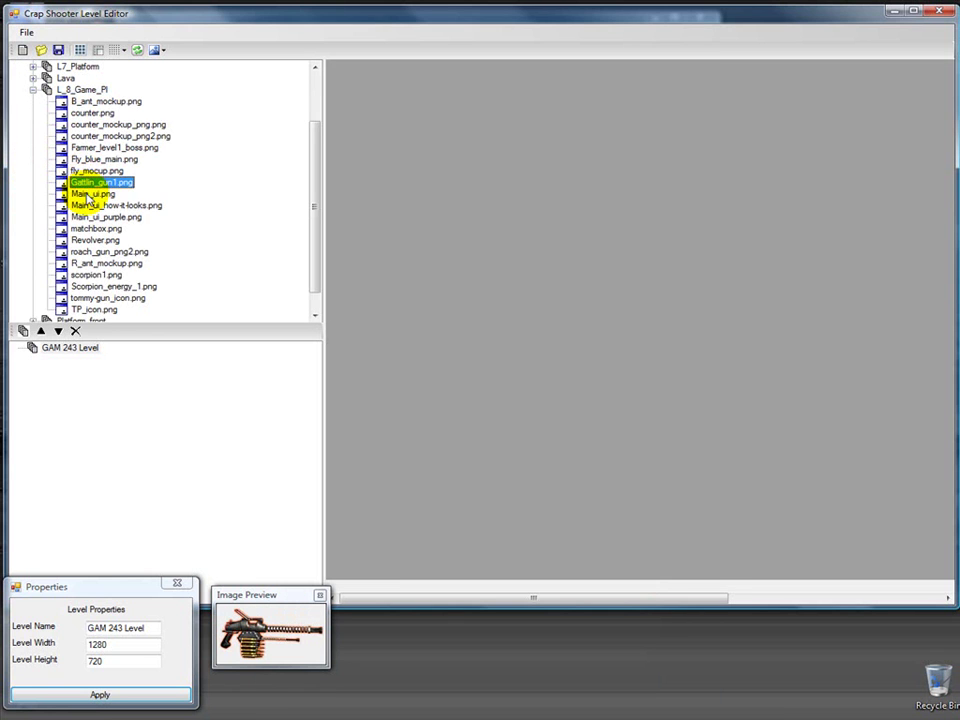
pyautogui.click(33, 89)
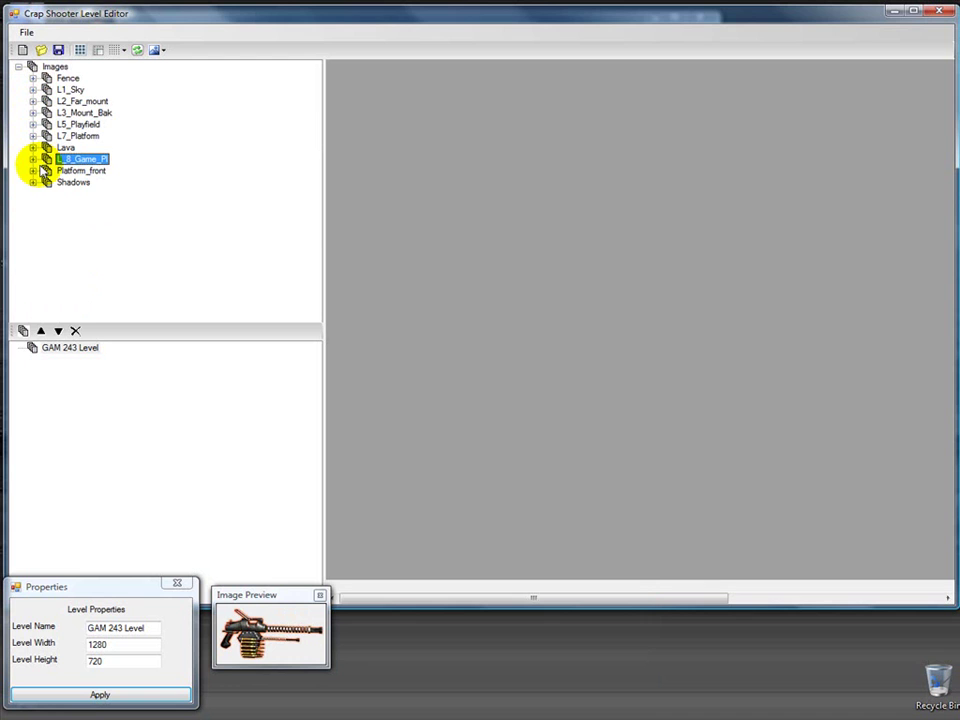
# Add Layer0 to GAM 243 Level and rename it Sky with speed 0
pyautogui.click(63, 350)
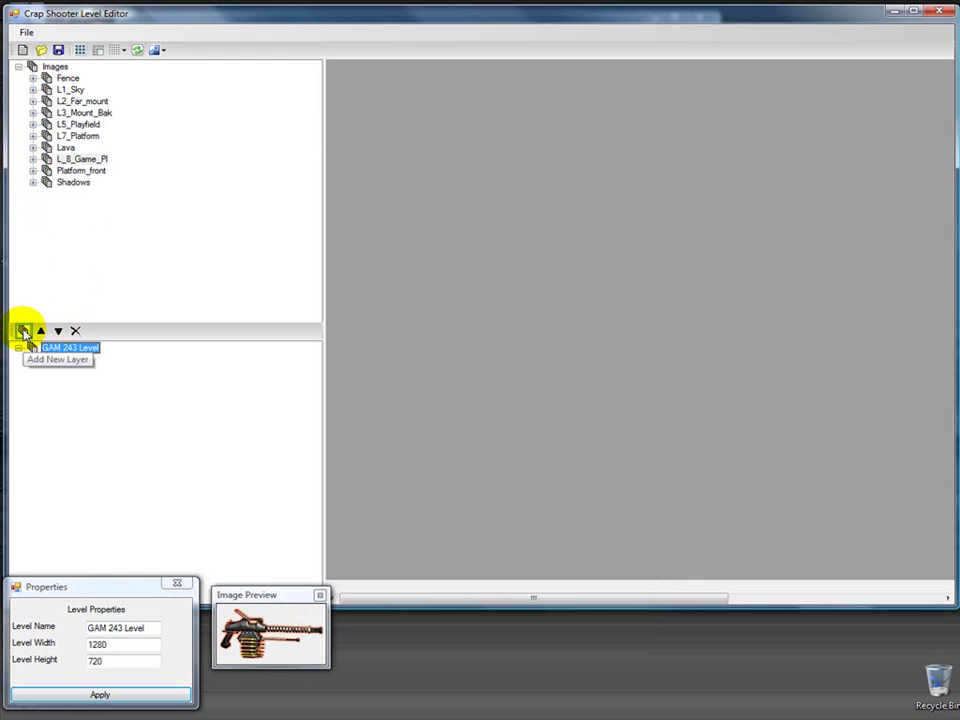
pyautogui.click(22, 331)
pyautogui.click(69, 360)
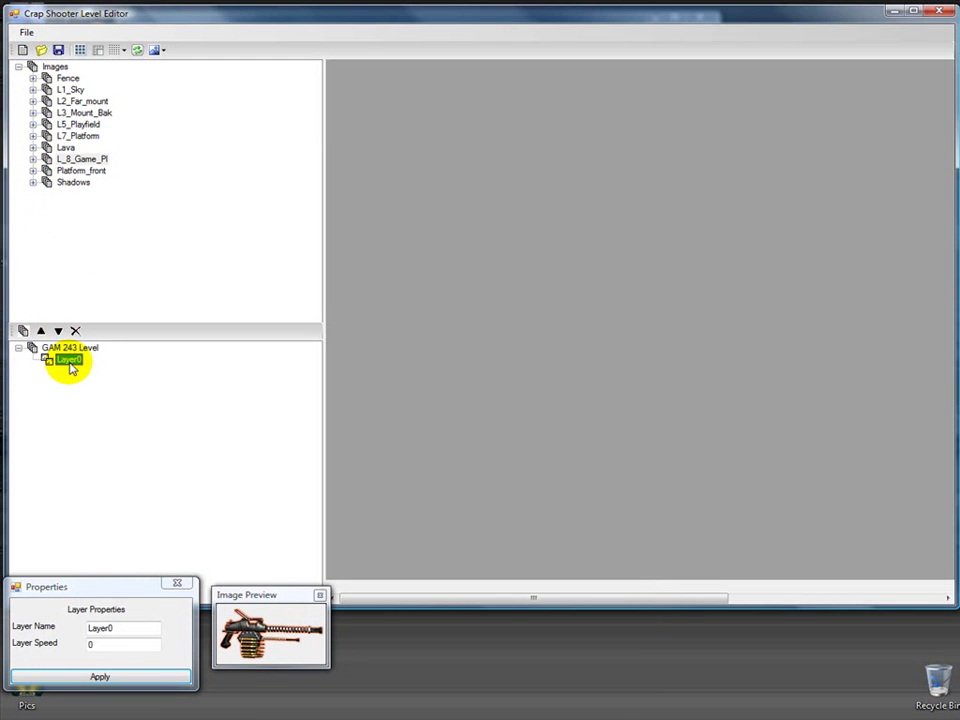
pyautogui.doubleClick(103, 627)
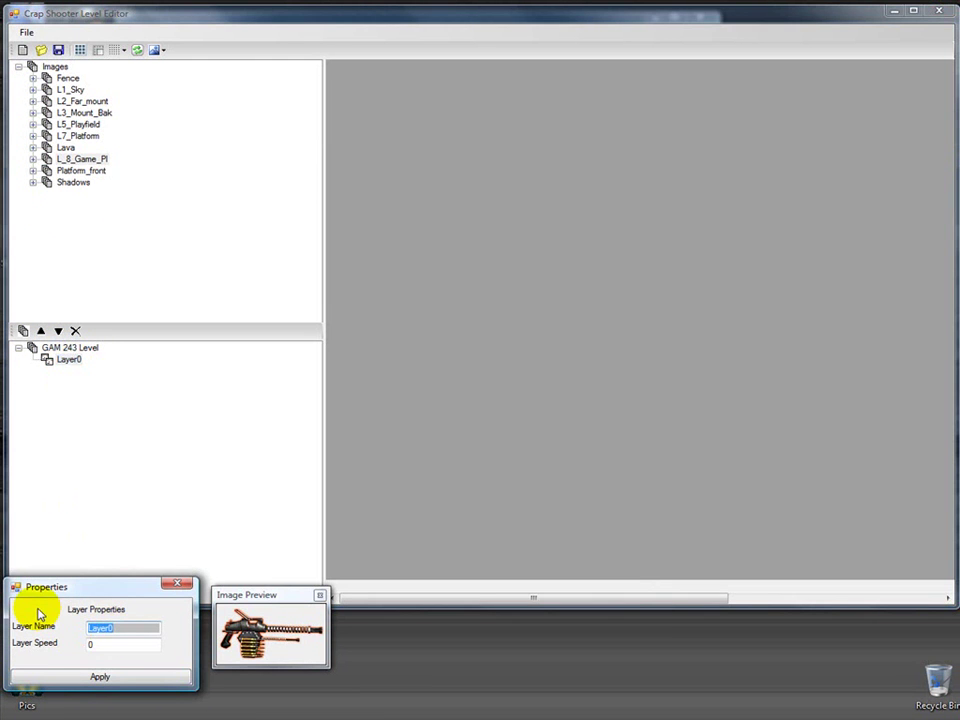
pyautogui.write('Sky')
pyautogui.doubleClick(88, 645)
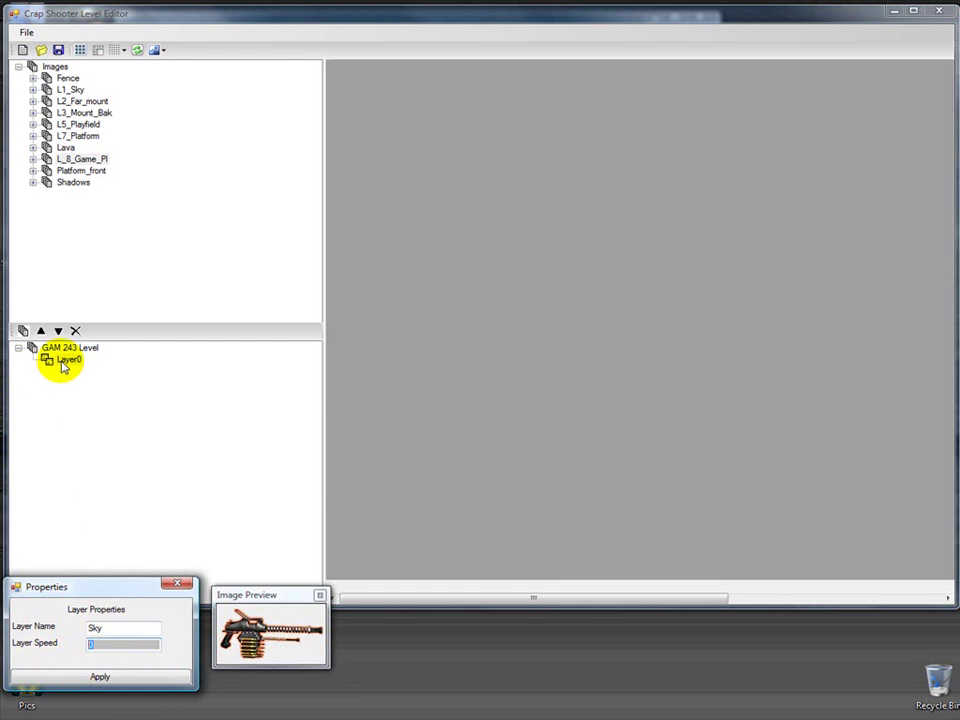
pyautogui.click(97, 678)
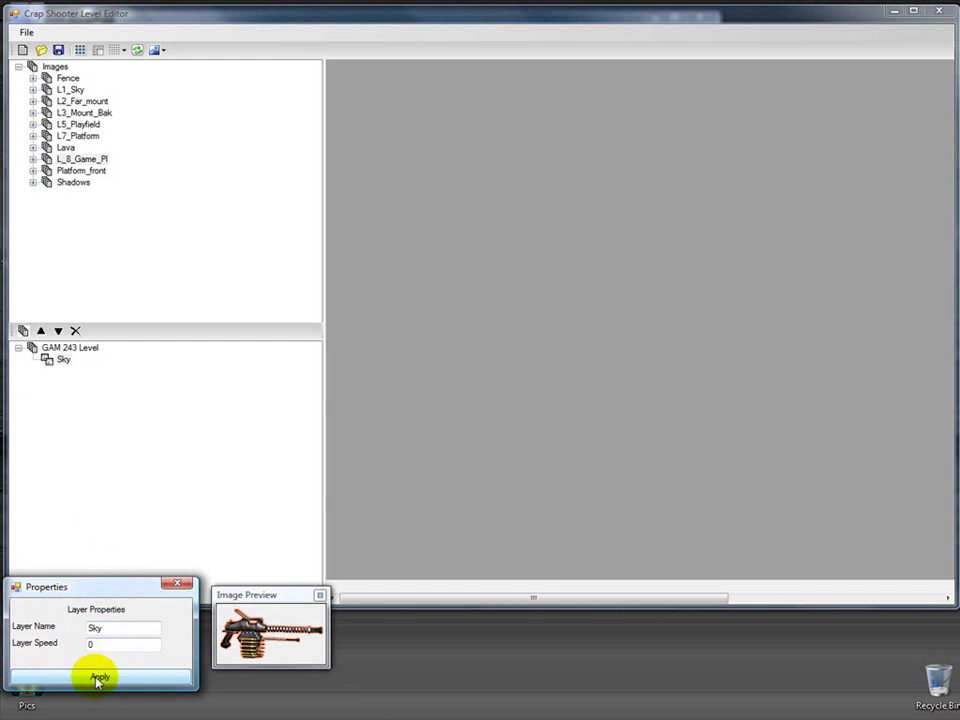
# Add five more layers to GAM 243 Level
pyautogui.click(42, 347)
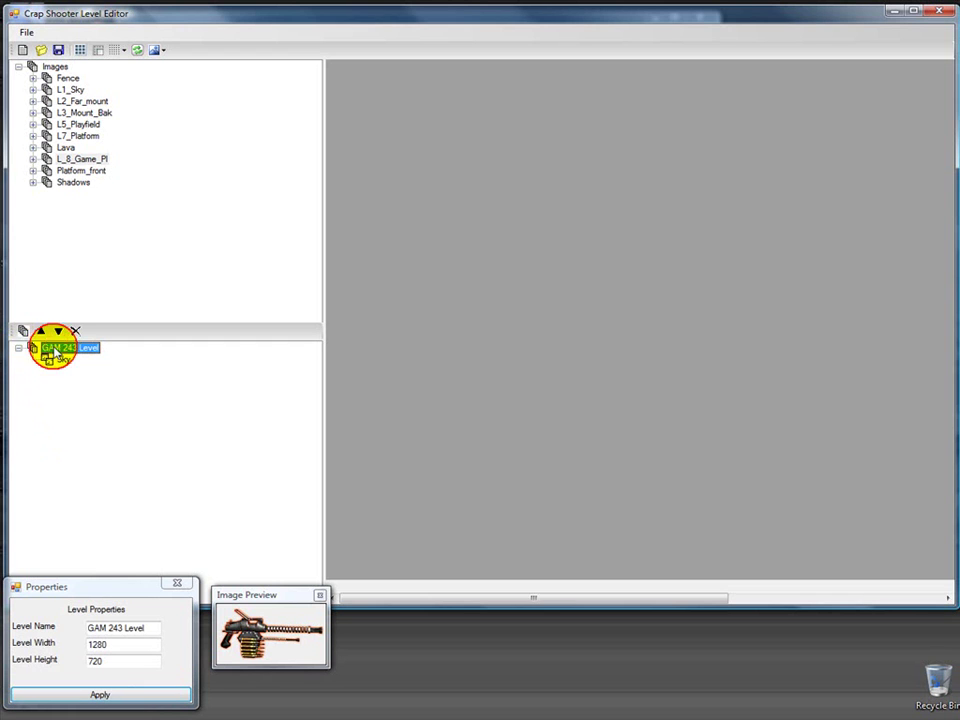
pyautogui.click(22, 332)
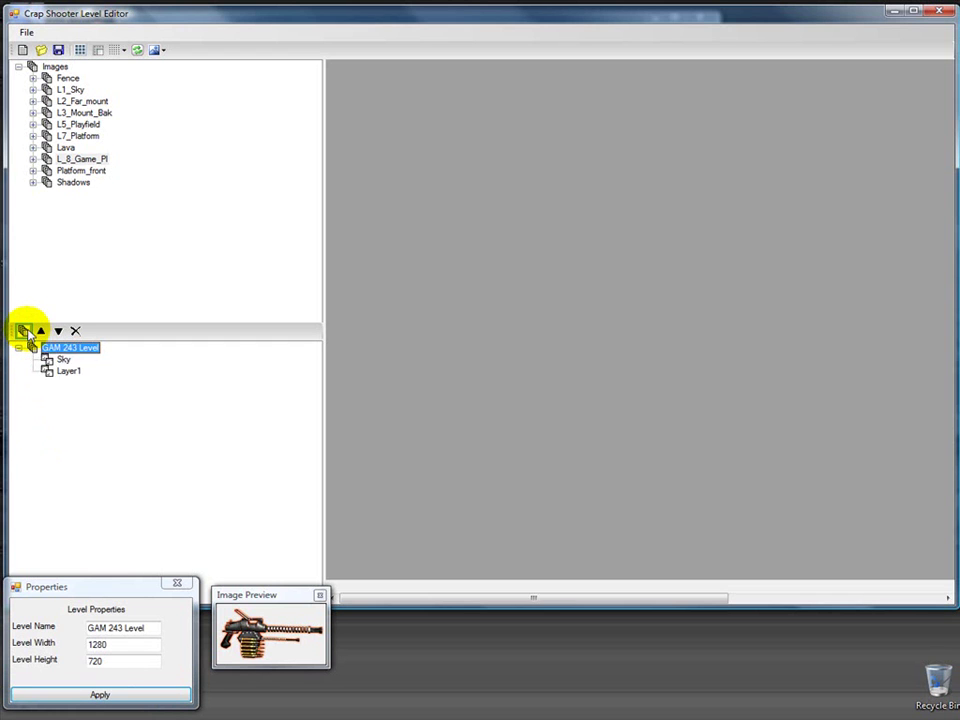
pyautogui.click(22, 332)
pyautogui.click(22, 332)
pyautogui.click(22, 332)
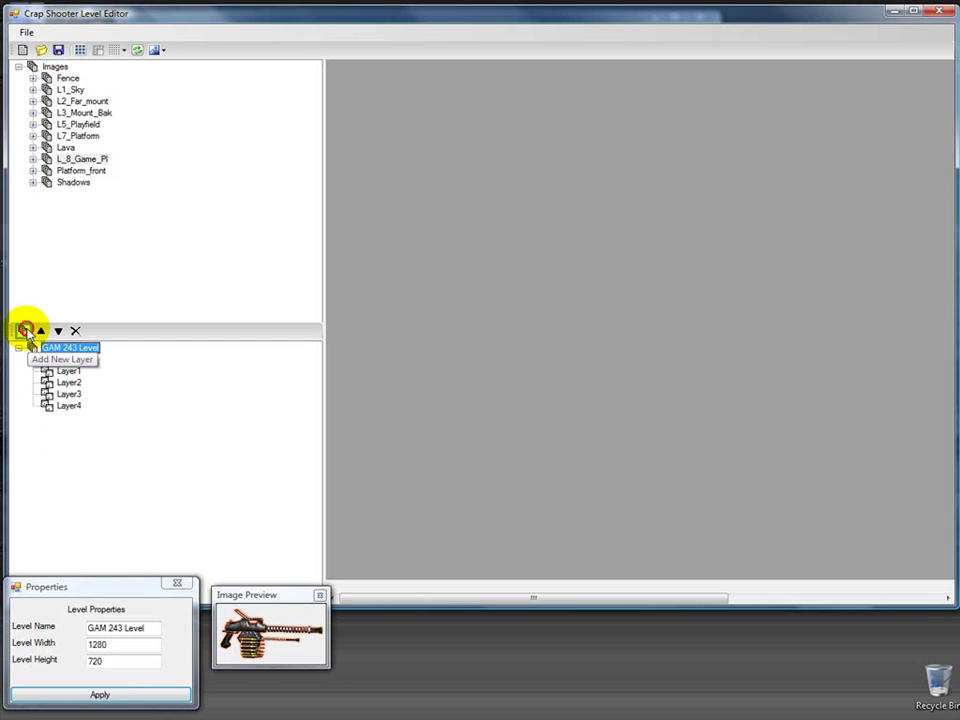
pyautogui.click(22, 332)
# Rename Layer1 to Mountains and Layer2 to Lava
pyautogui.click(62, 360)
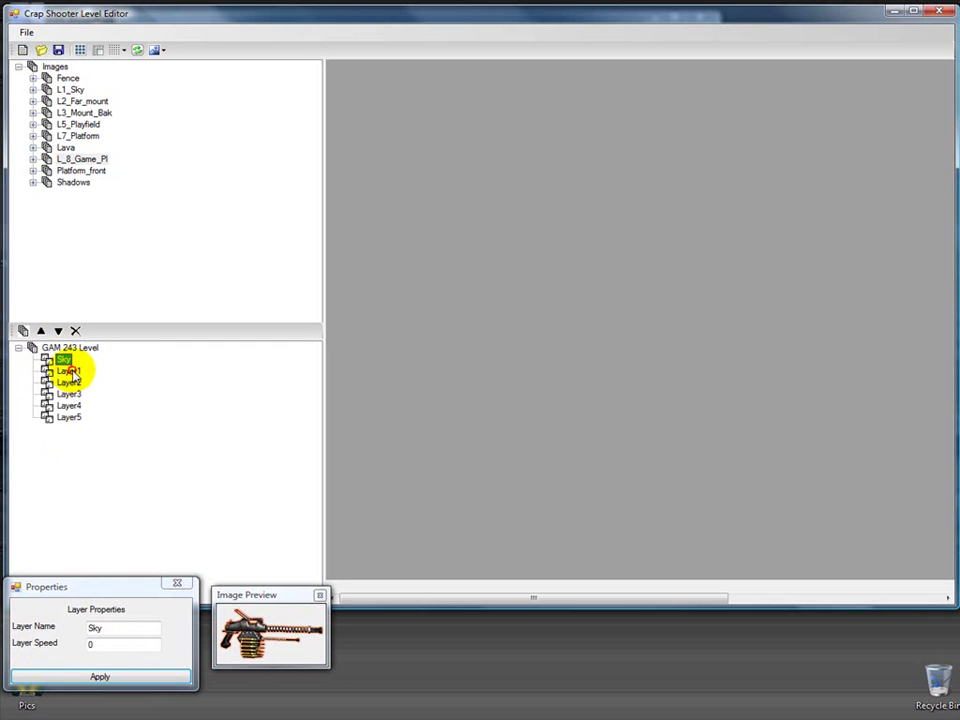
pyautogui.click(70, 372)
pyautogui.moveTo(122, 627); pyautogui.dragTo(43, 621)
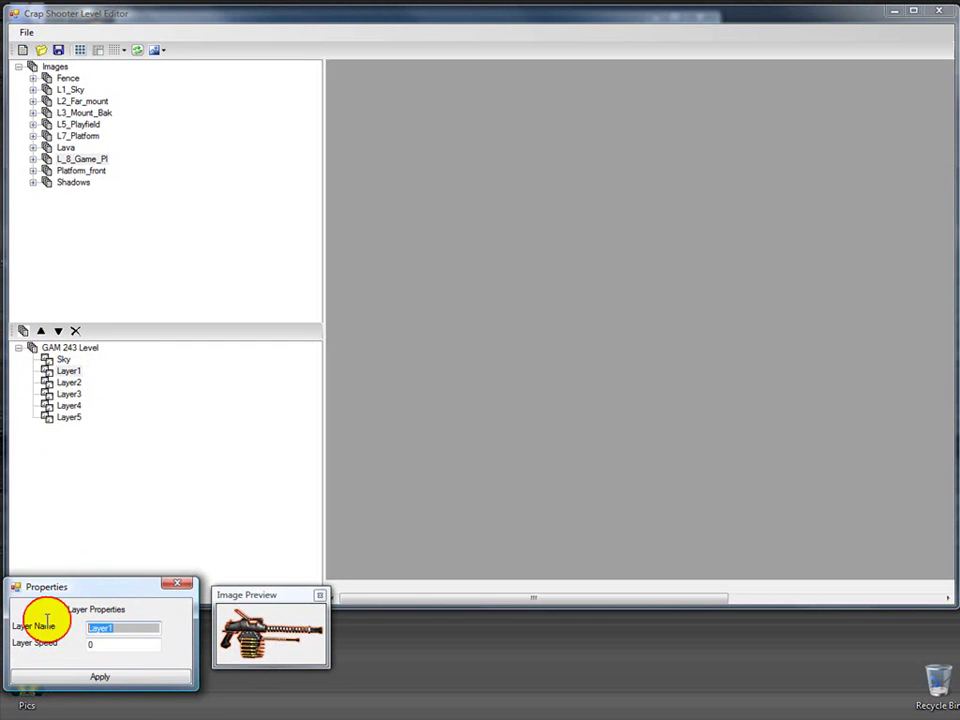
pyautogui.write('B')
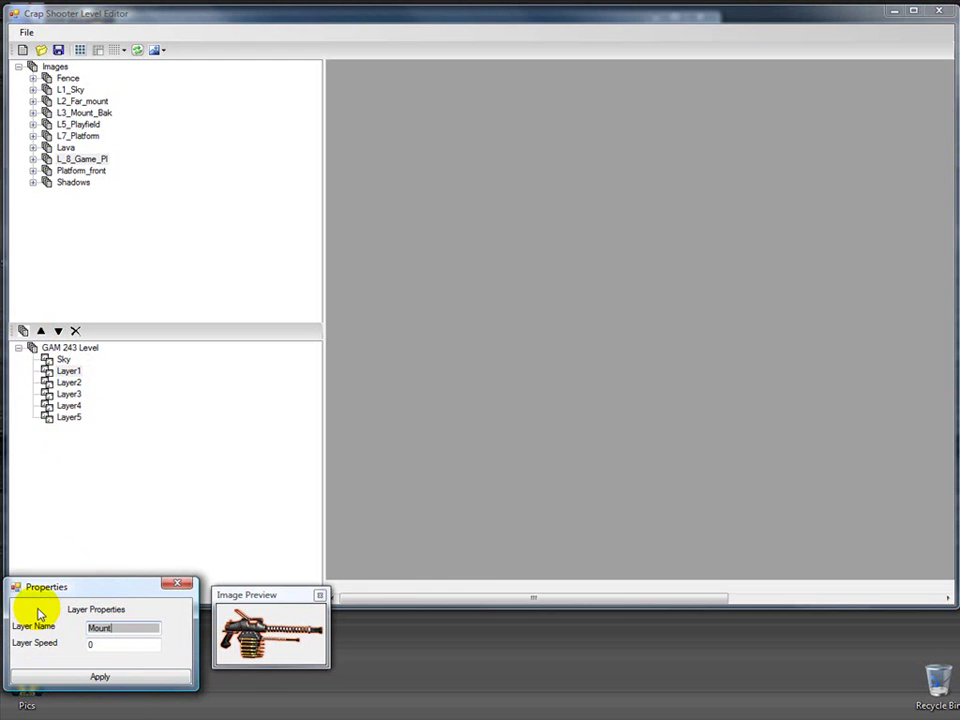
pyautogui.write('ountains')
pyautogui.click(129, 677)
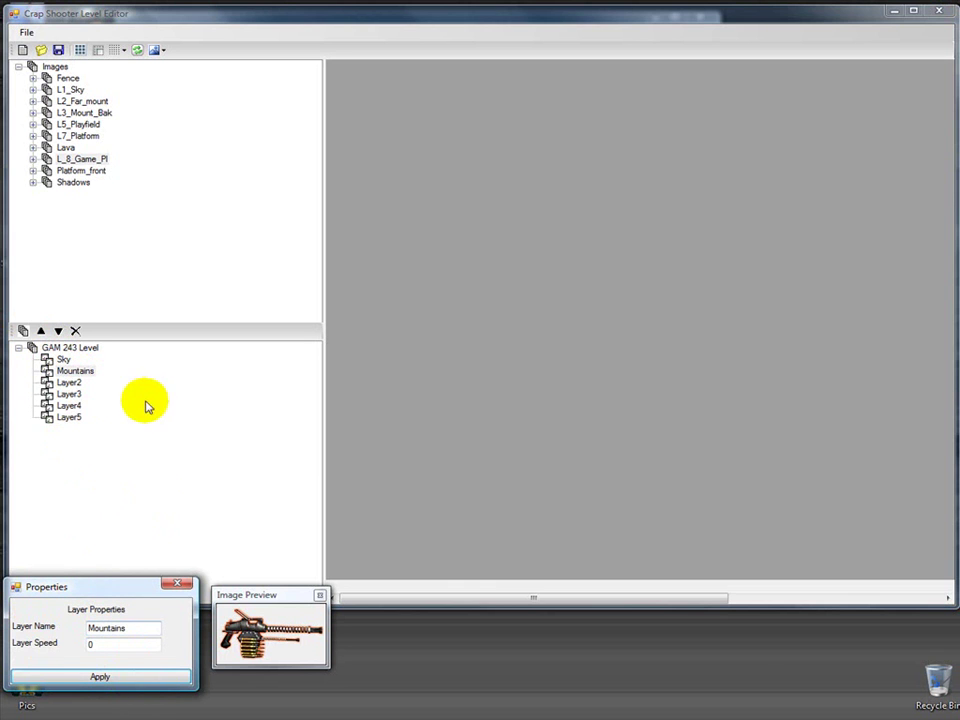
pyautogui.click(65, 384)
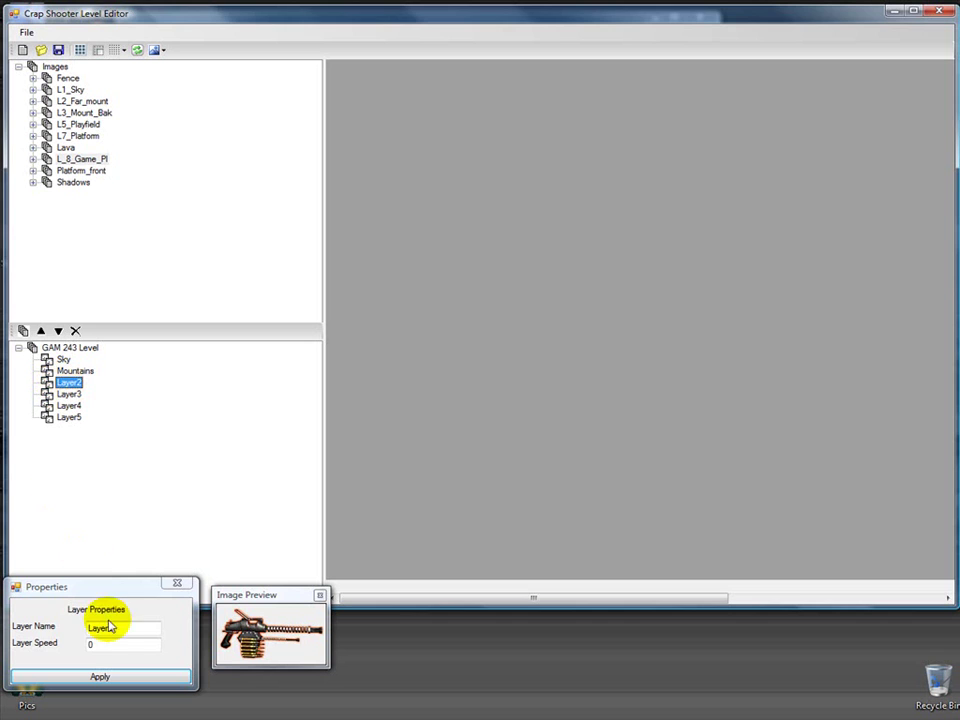
pyautogui.moveTo(86, 630); pyautogui.dragTo(120, 627)
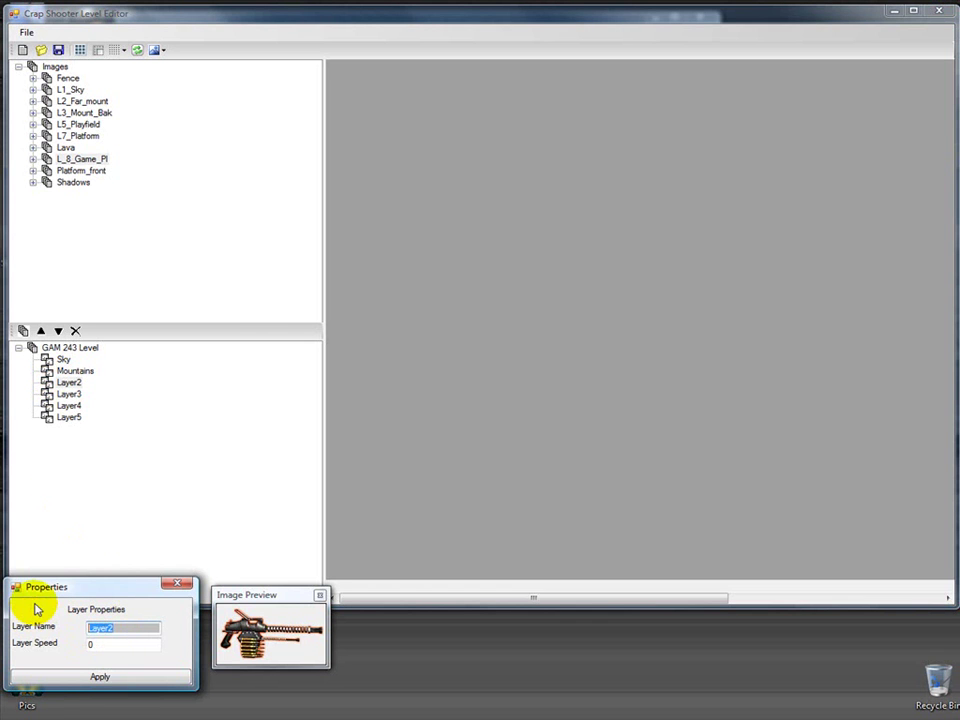
pyautogui.write('Lava')
pyautogui.click(137, 680)
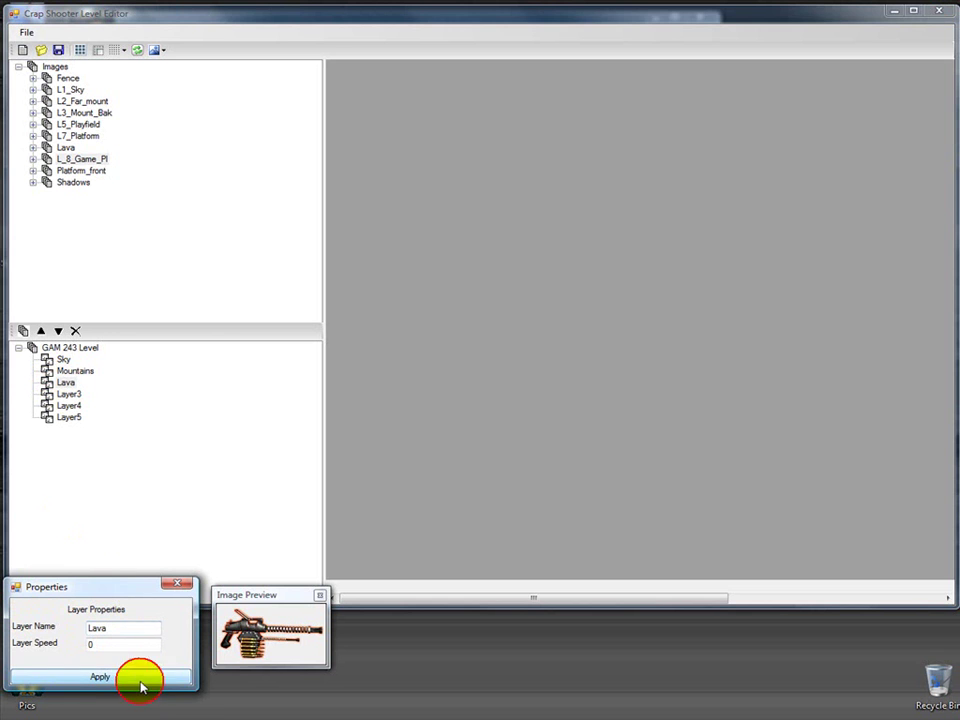
# Rename Layer3 to volcanos and enter Playfield as Layer4's new name
pyautogui.click(69, 394)
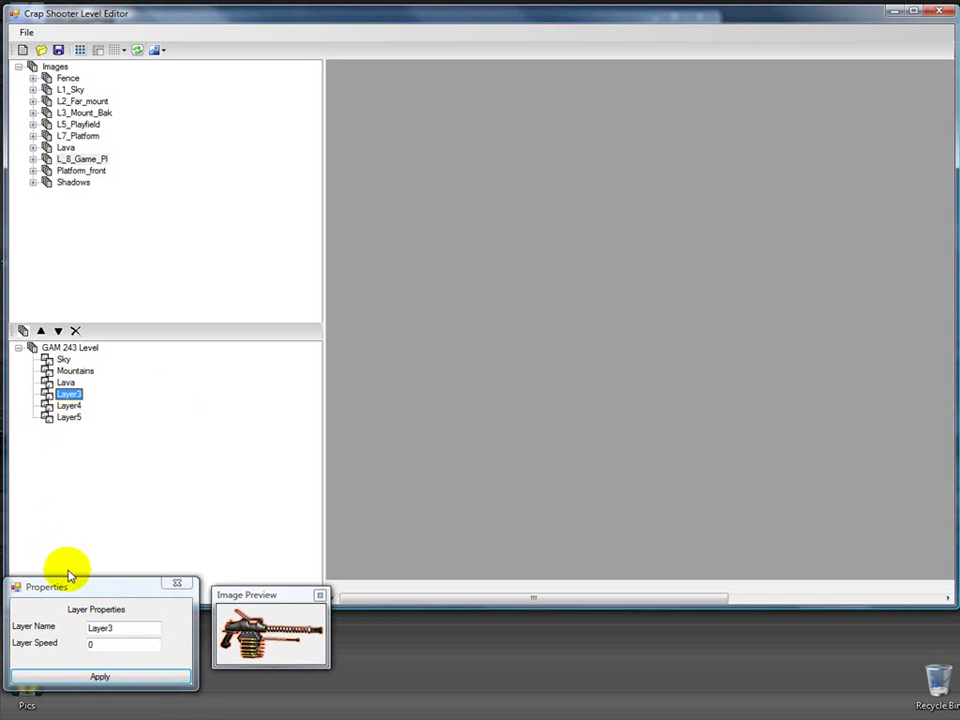
pyautogui.moveTo(121, 632); pyautogui.dragTo(22, 619)
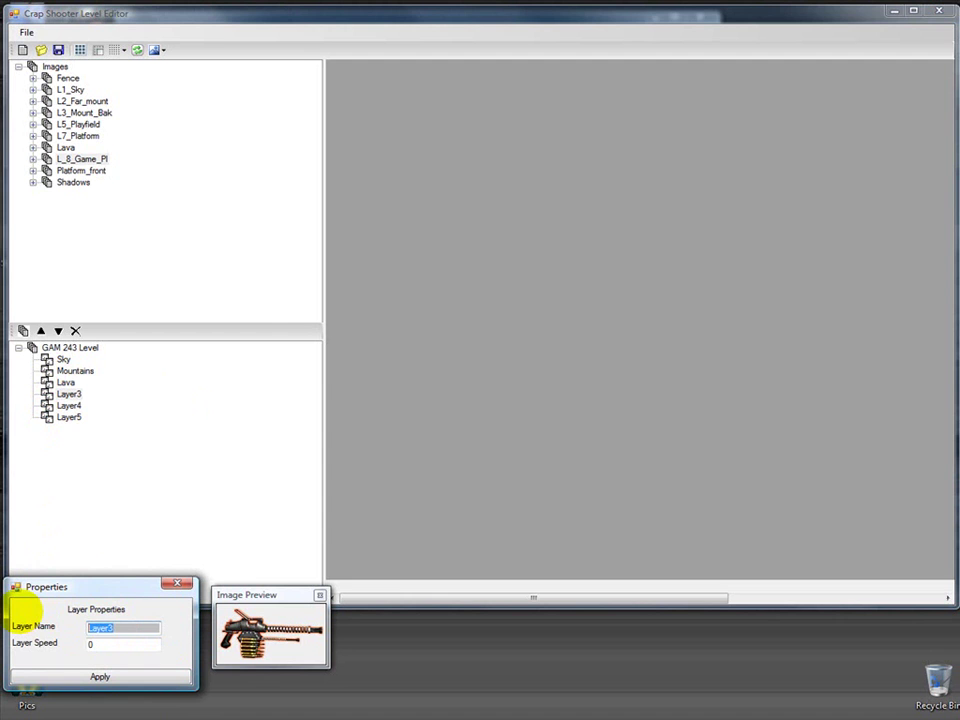
pyautogui.write('Volcanos')
pyautogui.click(90, 679)
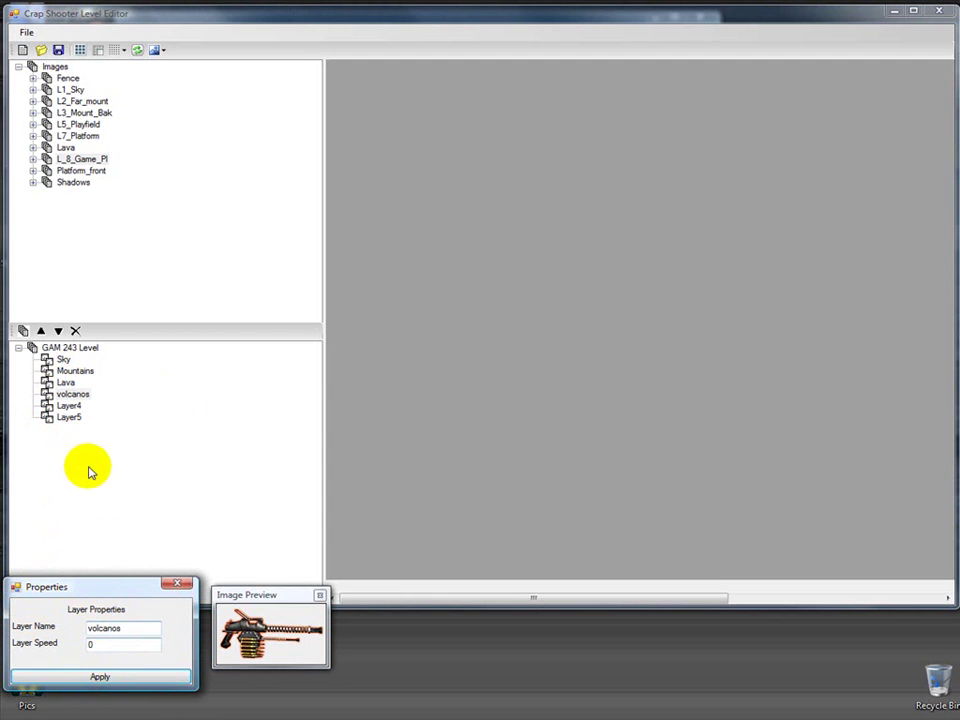
pyautogui.click(69, 406)
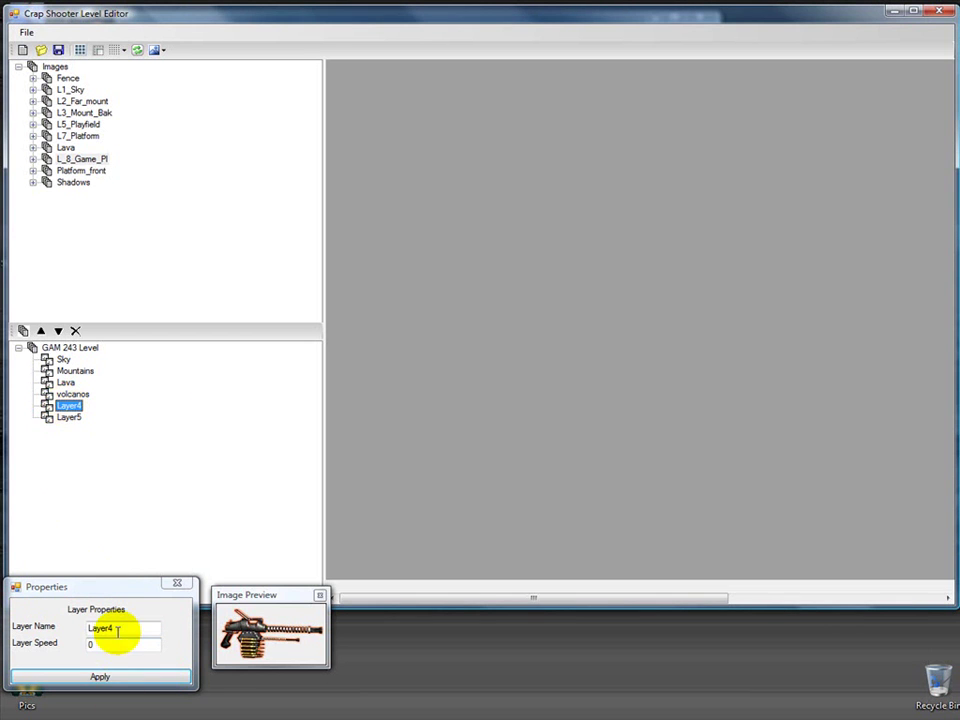
pyautogui.moveTo(124, 627); pyautogui.dragTo(58, 628)
pyautogui.write('Playfield')
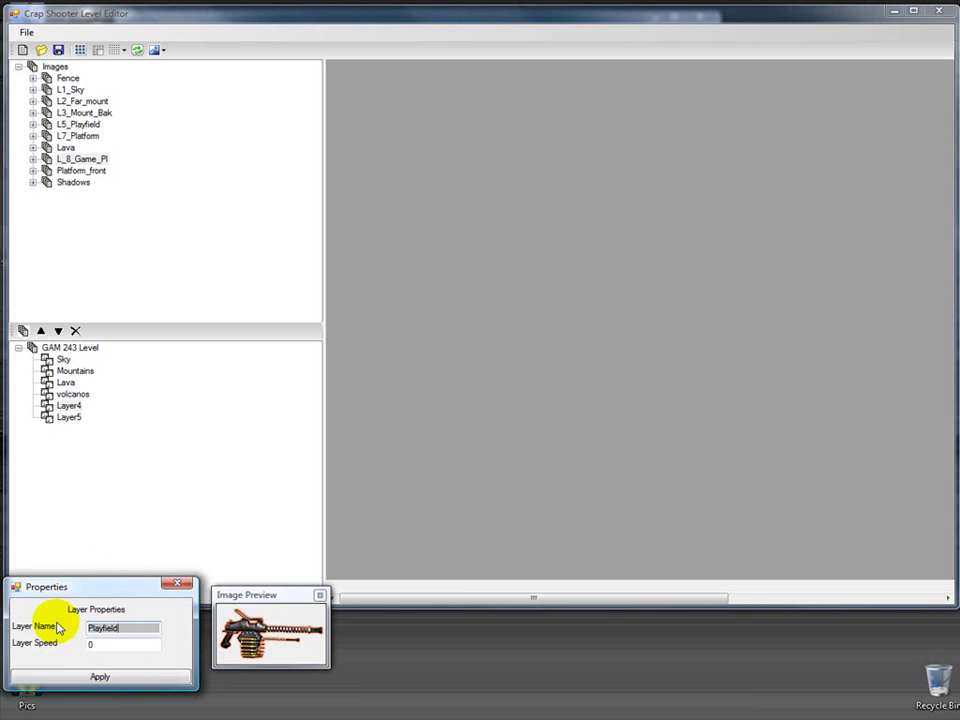
# Apply the Playfield name to Layer4 and rename Layer5 to Platform_Front
pyautogui.click(97, 677)
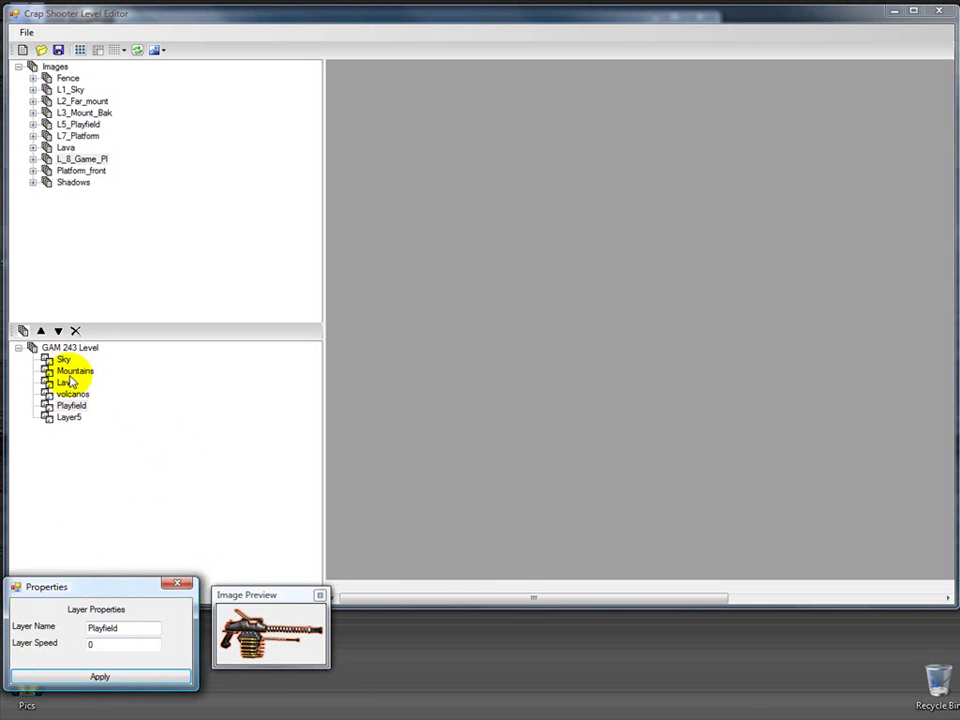
pyautogui.click(66, 418)
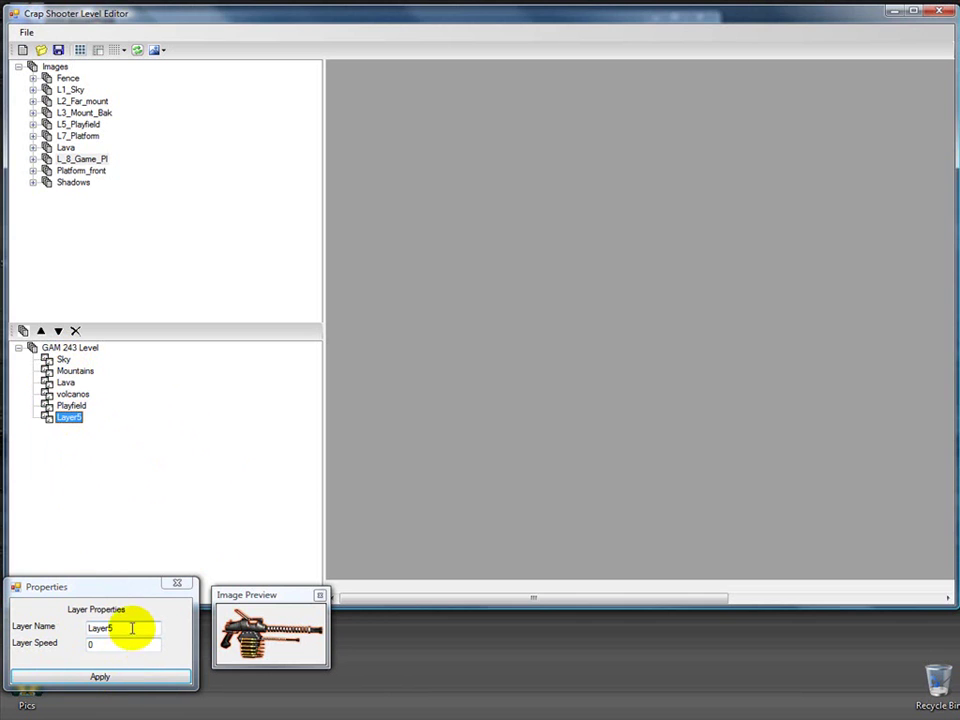
pyautogui.moveTo(131, 628); pyautogui.dragTo(79, 625)
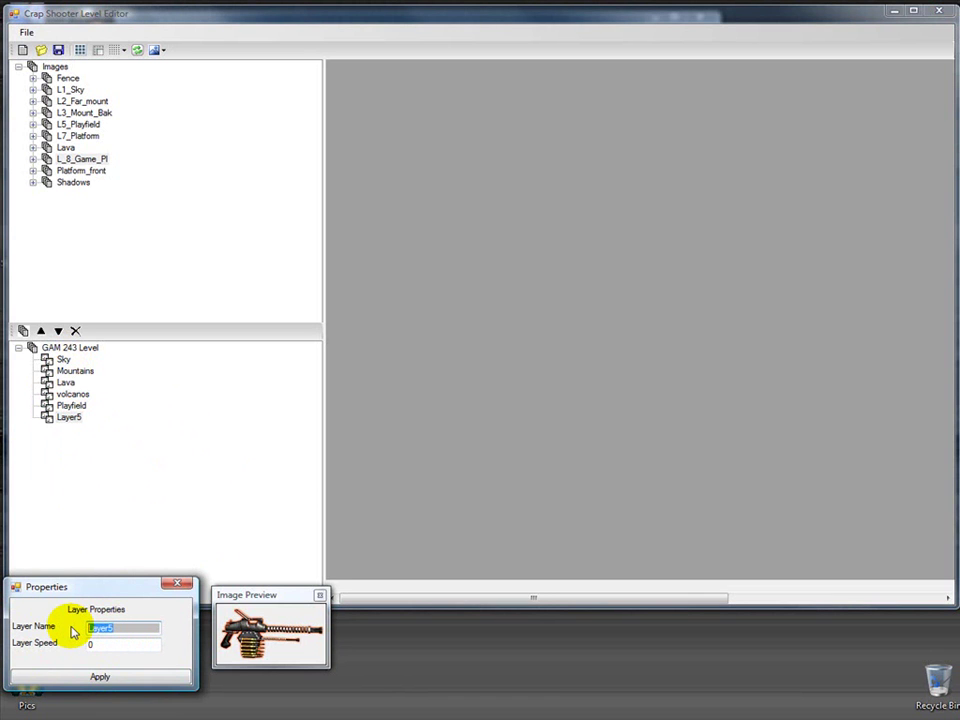
pyautogui.write('Platform_Front')
pyautogui.click(115, 677)
# Add a new layer named Platform_Back
pyautogui.click(50, 350)
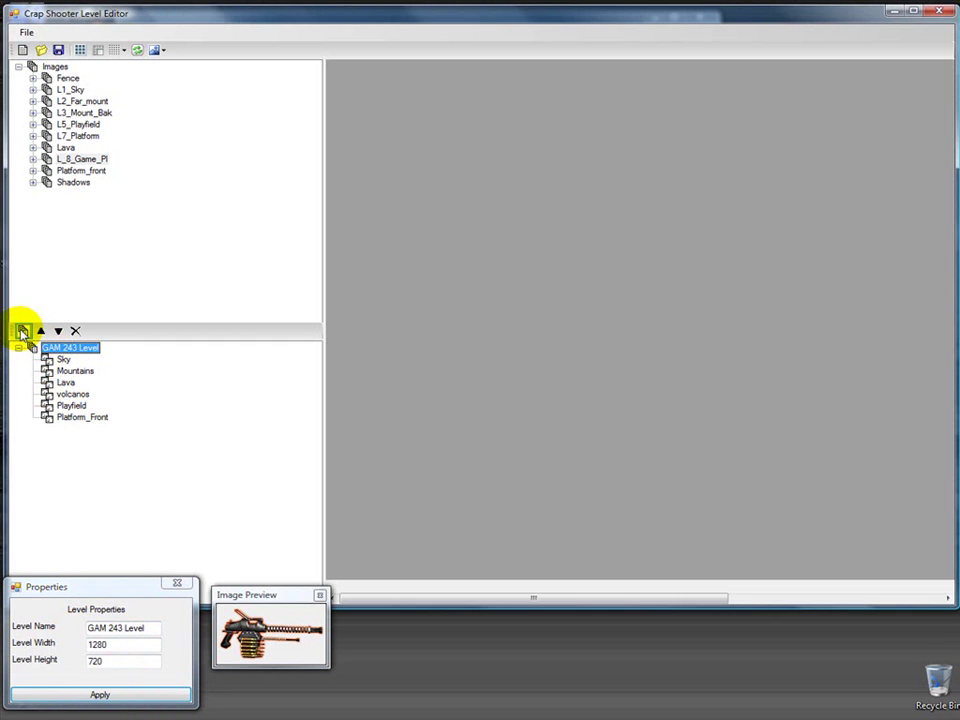
pyautogui.click(22, 331)
pyautogui.click(67, 430)
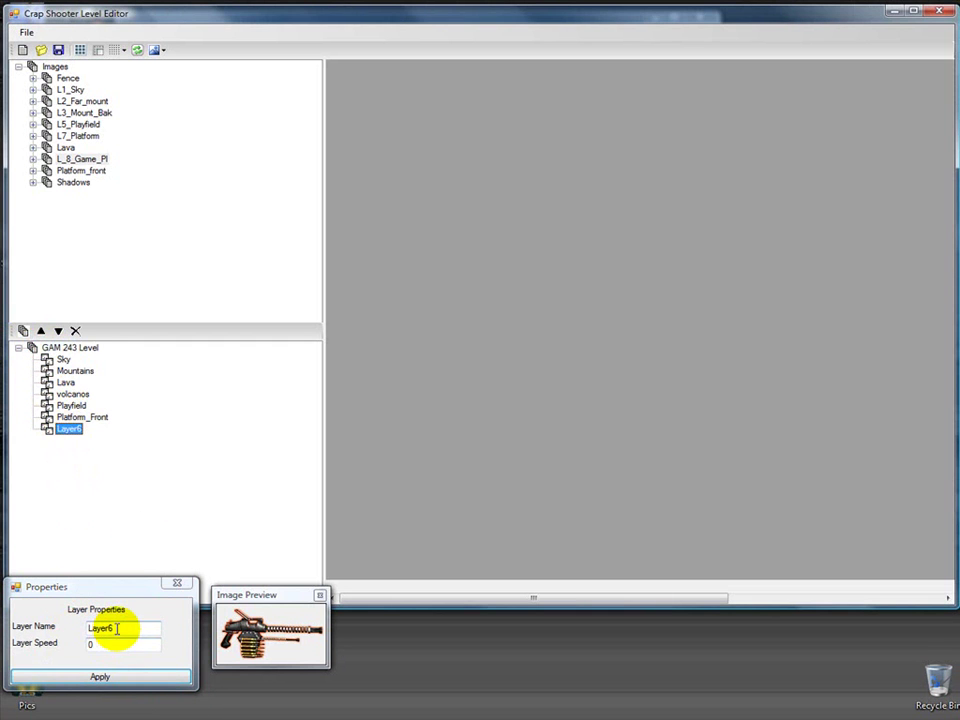
pyautogui.moveTo(124, 628); pyautogui.dragTo(50, 627)
pyautogui.write('Pl')
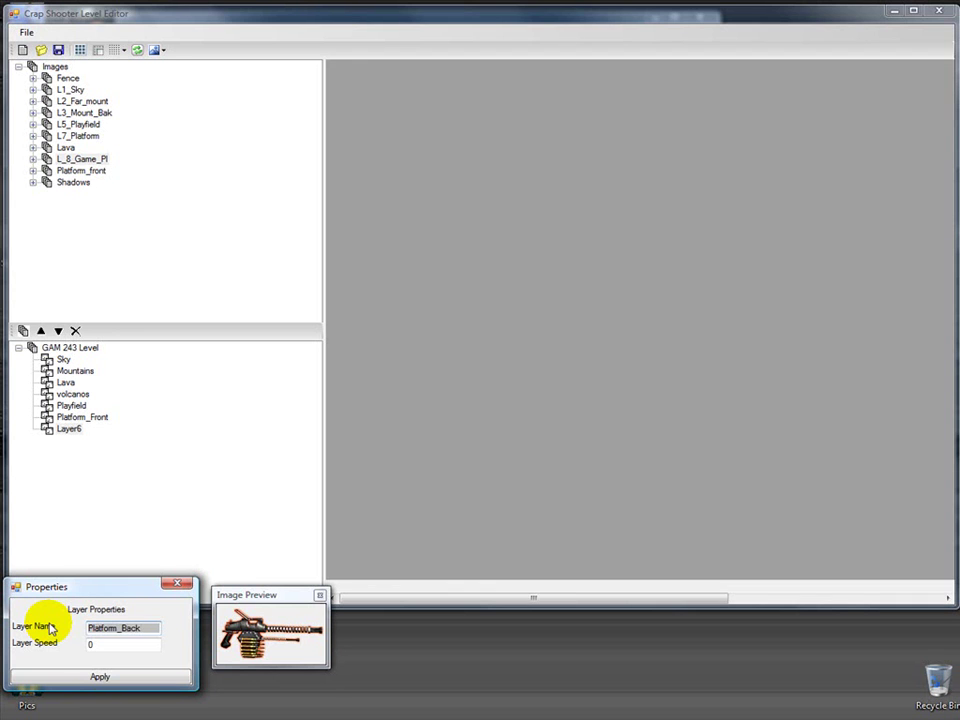
pyautogui.write('atform_Back')
pyautogui.click(76, 678)
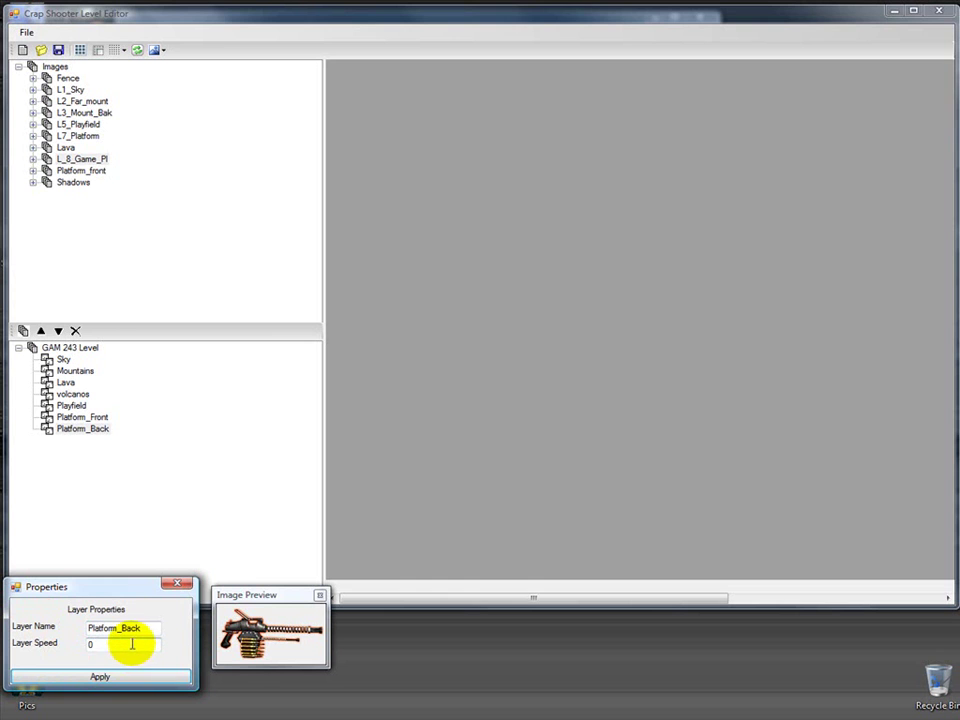
# Add a new layer named Environment
pyautogui.click(22, 331)
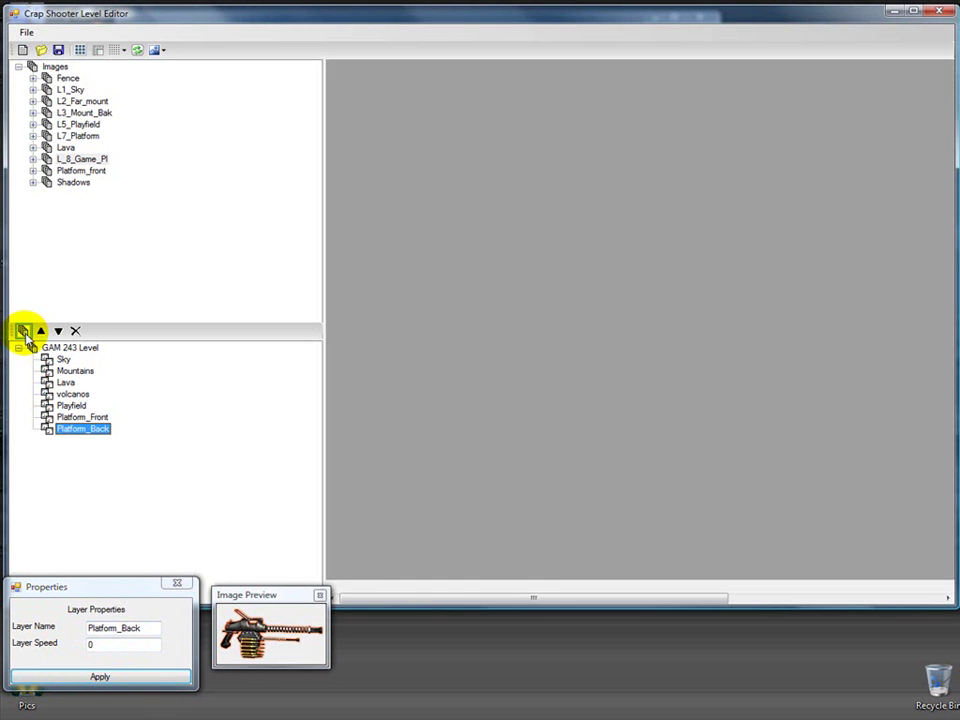
pyautogui.click(40, 345)
pyautogui.click(22, 331)
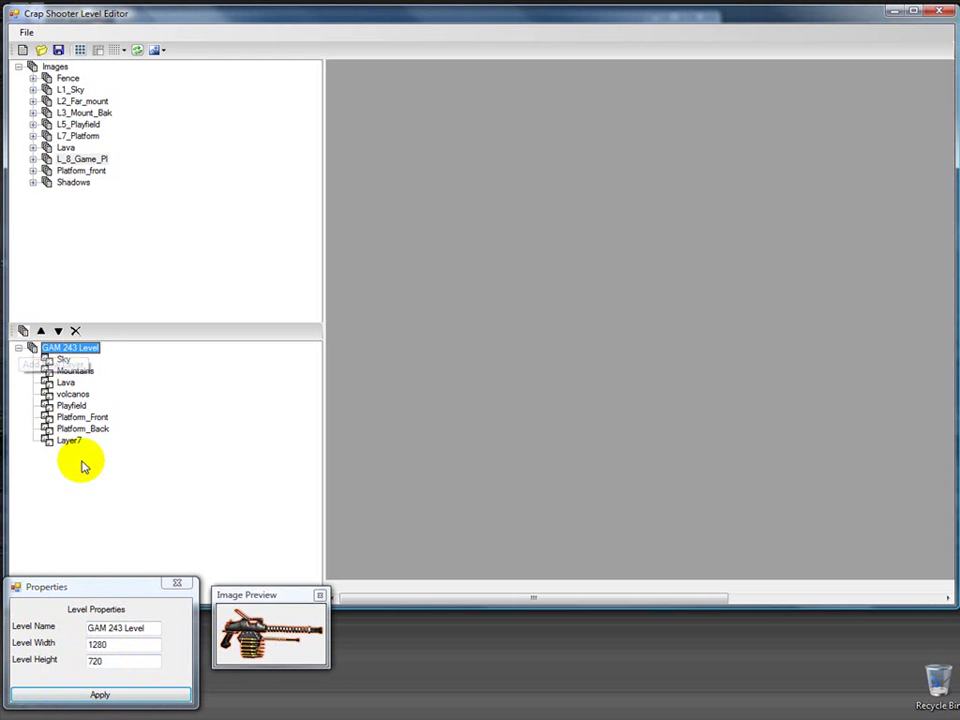
pyautogui.click(79, 447)
pyautogui.doubleClick(122, 628)
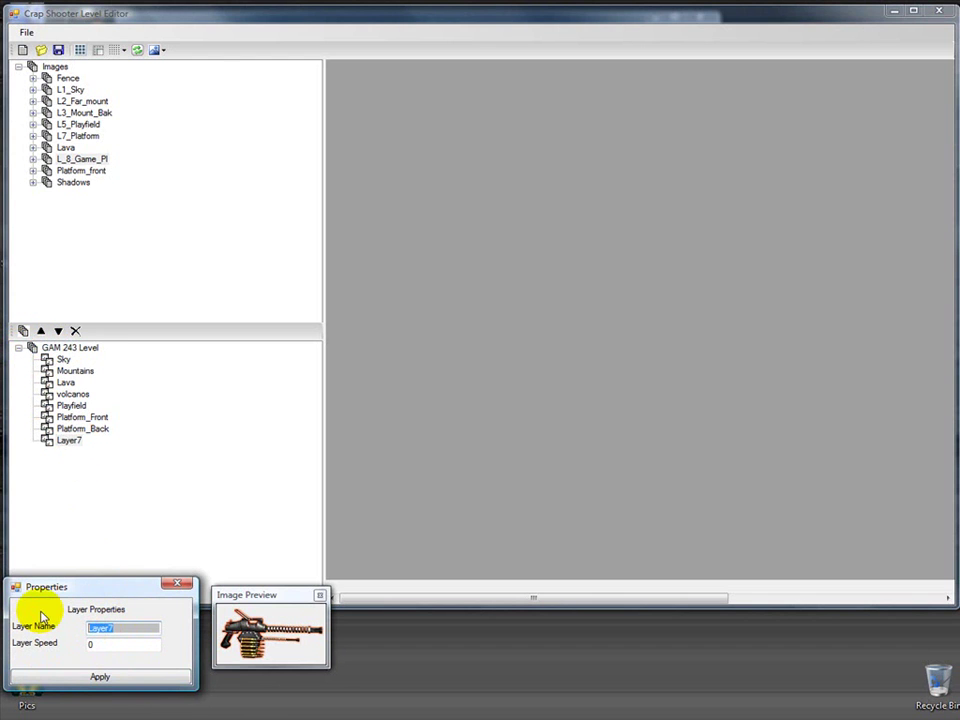
pyautogui.write('En')
pyautogui.write('vironman')
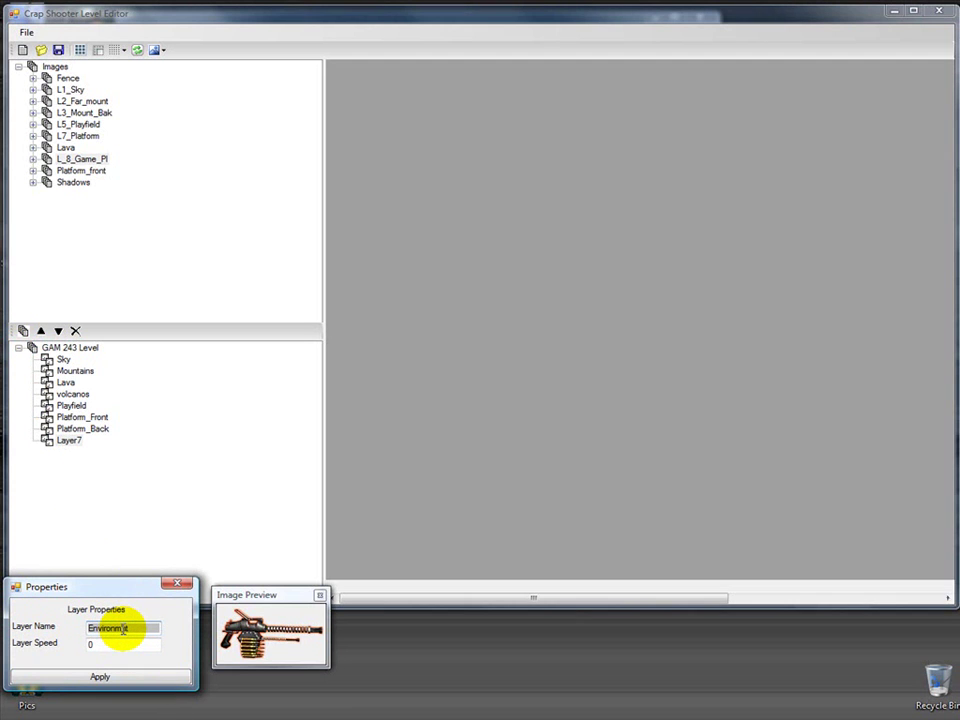
pyautogui.click(108, 676)
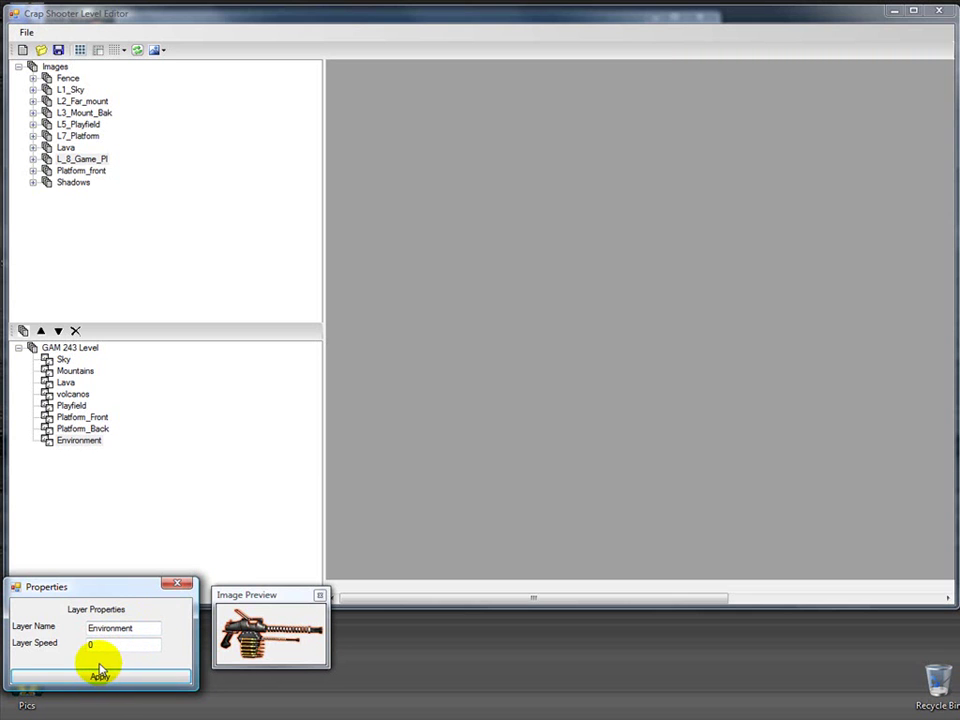
# Add a new layer named Front_layer
pyautogui.click(60, 348)
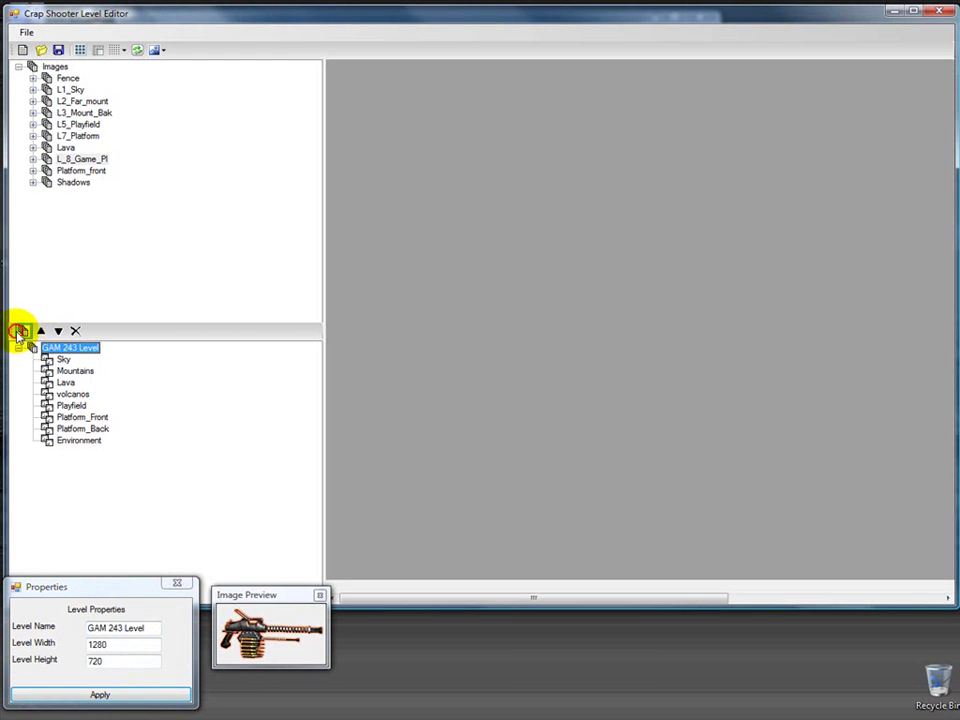
pyautogui.click(23, 330)
pyautogui.click(70, 452)
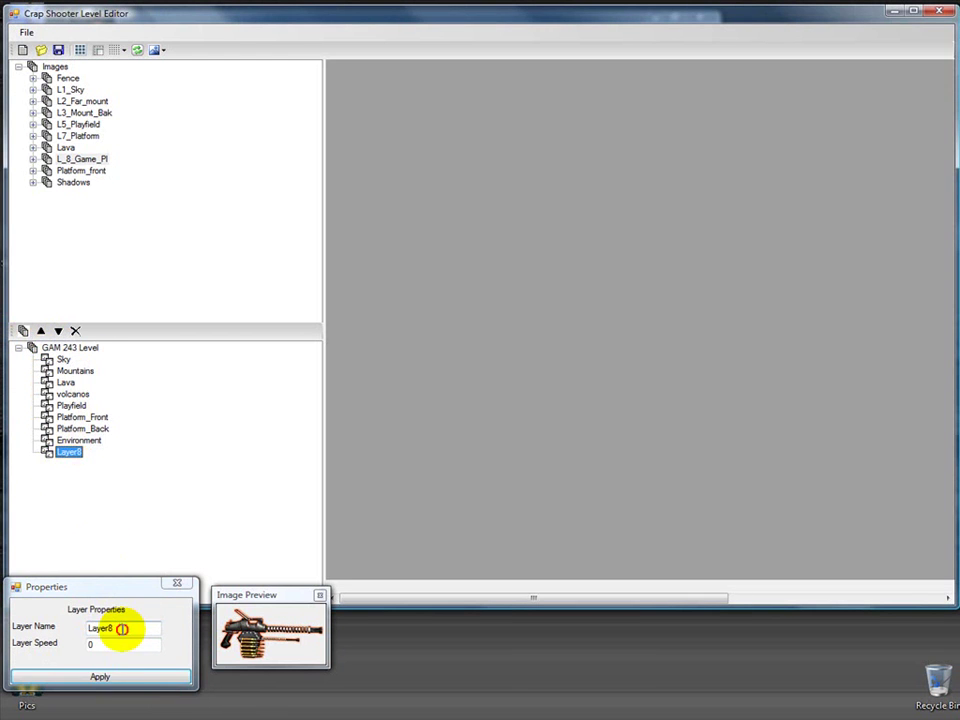
pyautogui.moveTo(122, 628); pyautogui.dragTo(60, 615)
pyautogui.write('Front_l')
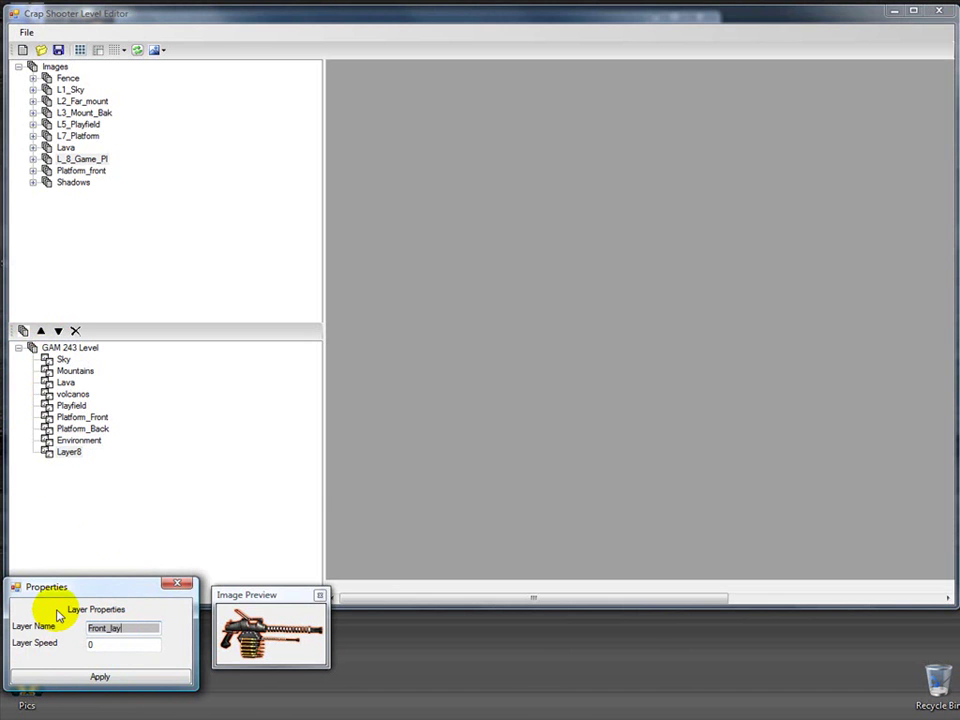
pyautogui.click(51, 678)
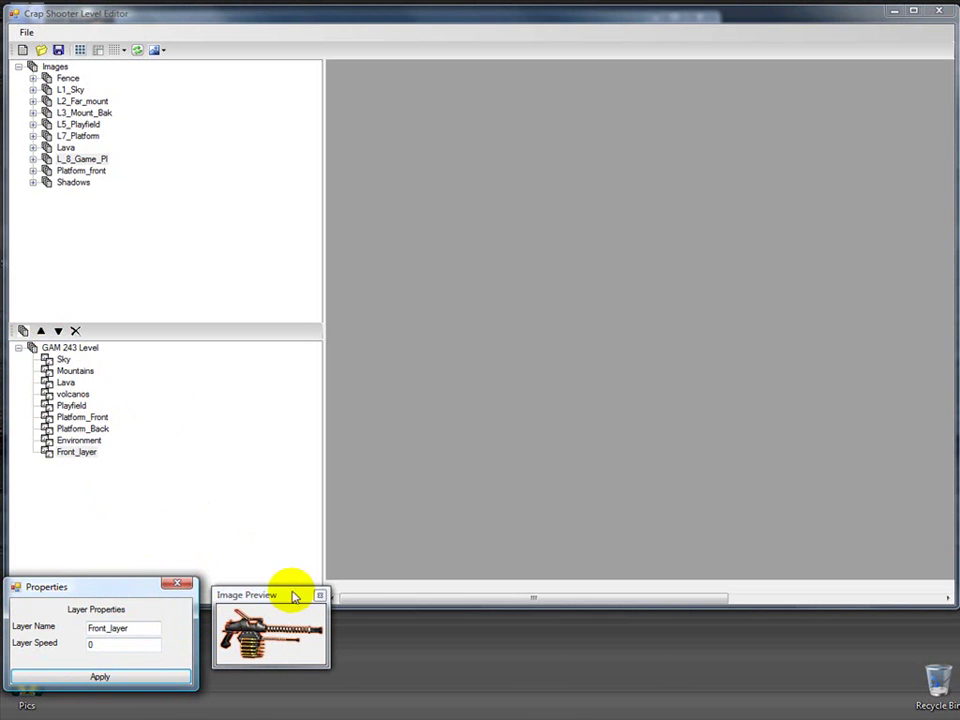
pyautogui.click(60, 359)
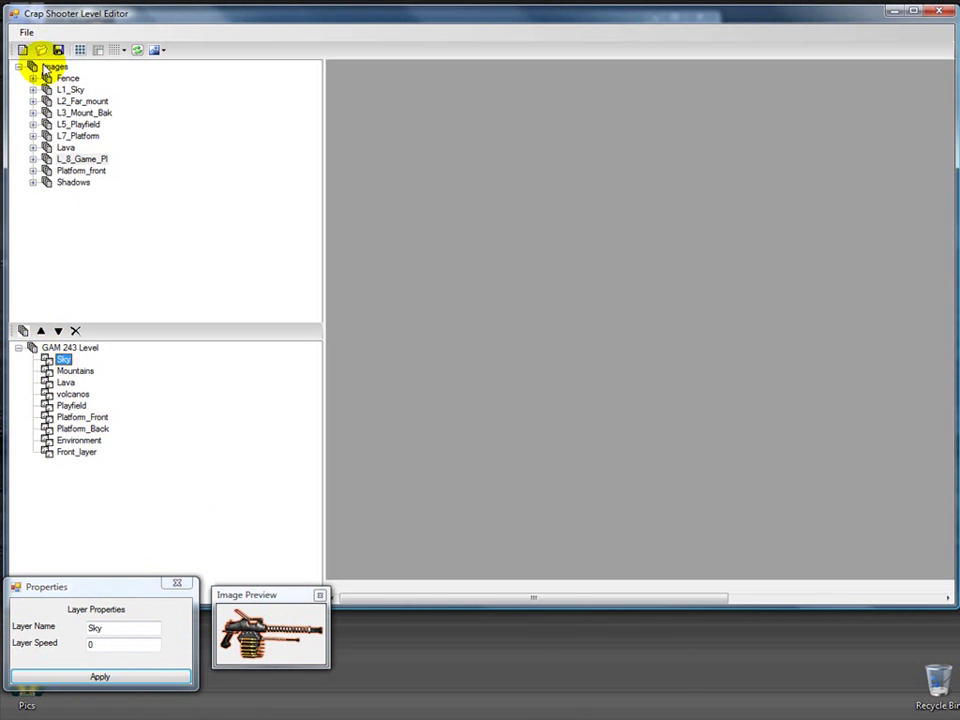
pyautogui.click(68, 89)
pyautogui.click(33, 89)
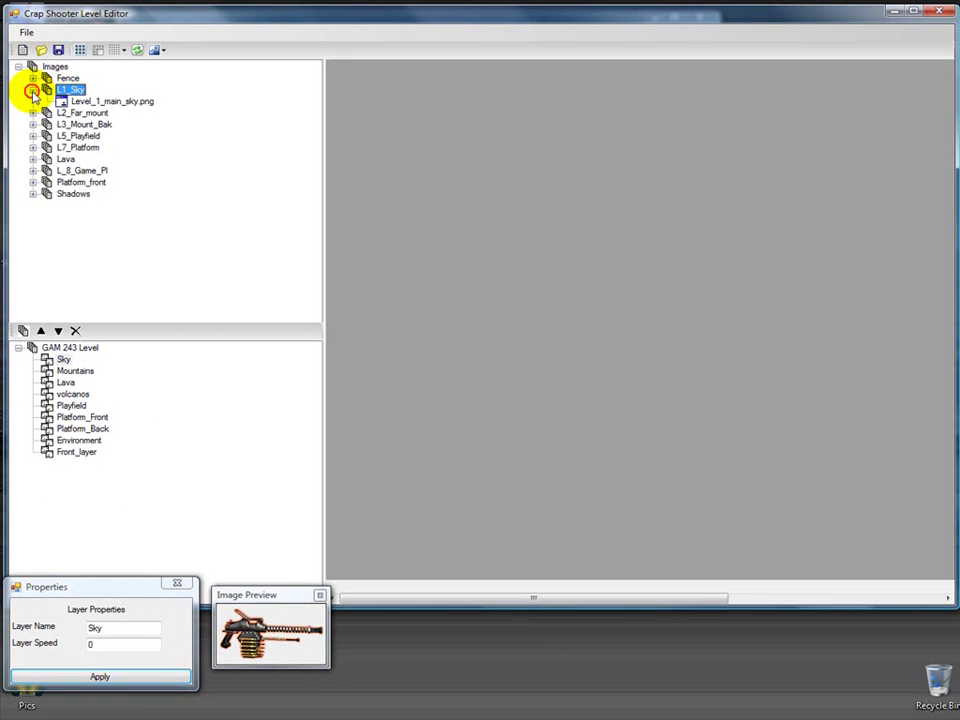
pyautogui.click(120, 102)
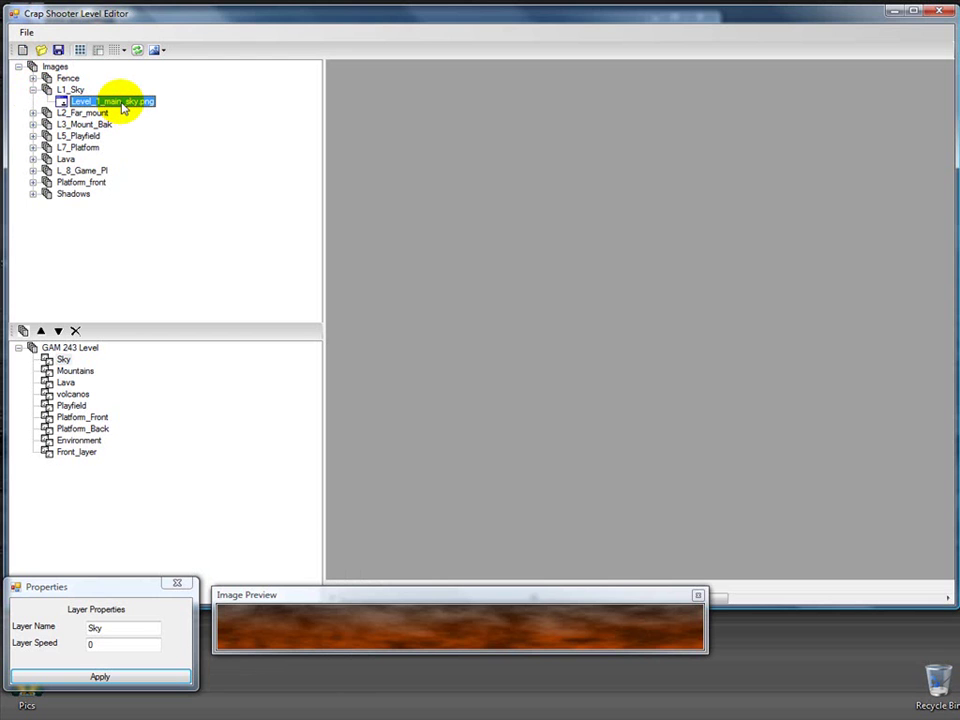
pyautogui.rightClick(123, 105)
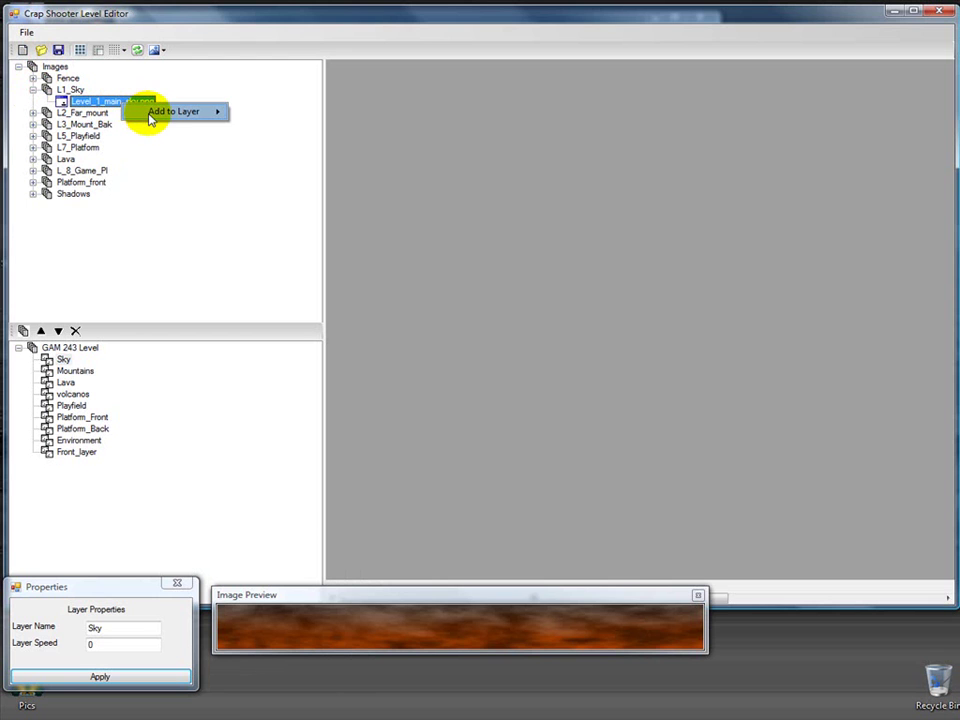
pyautogui.moveTo(150, 116)
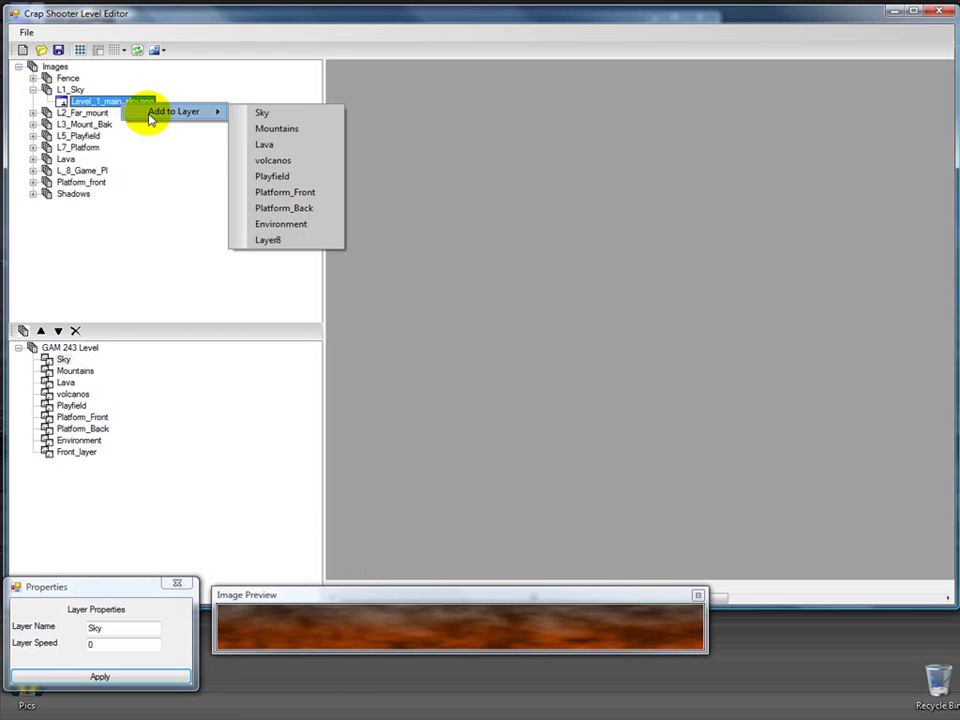
pyautogui.click(260, 117)
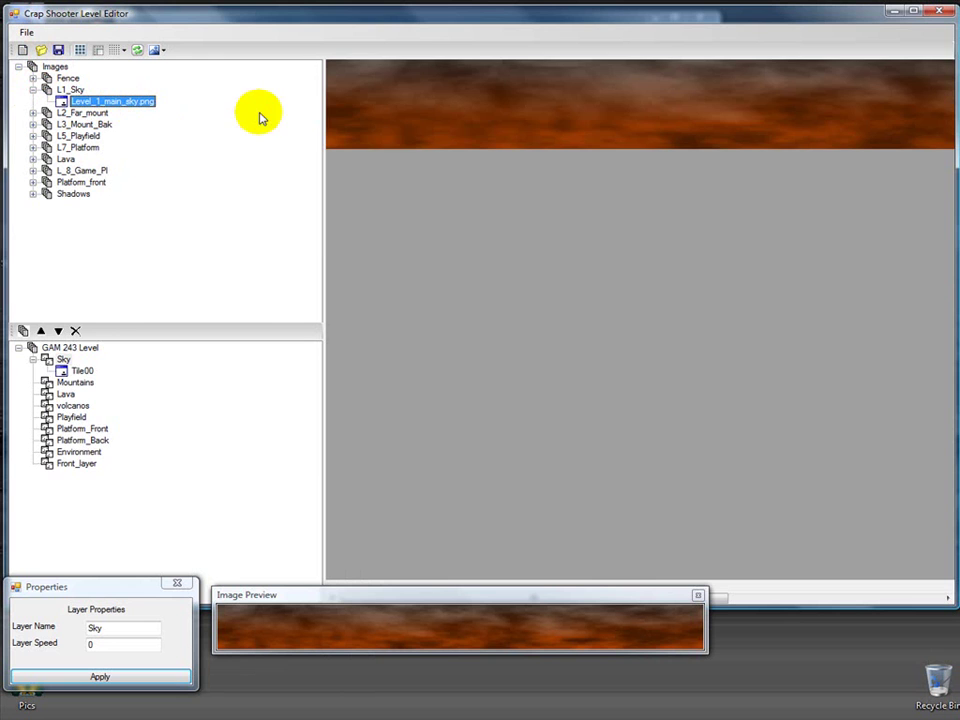
# Set the grid size to 128, then switch the grid overlay back off
pyautogui.click(80, 51)
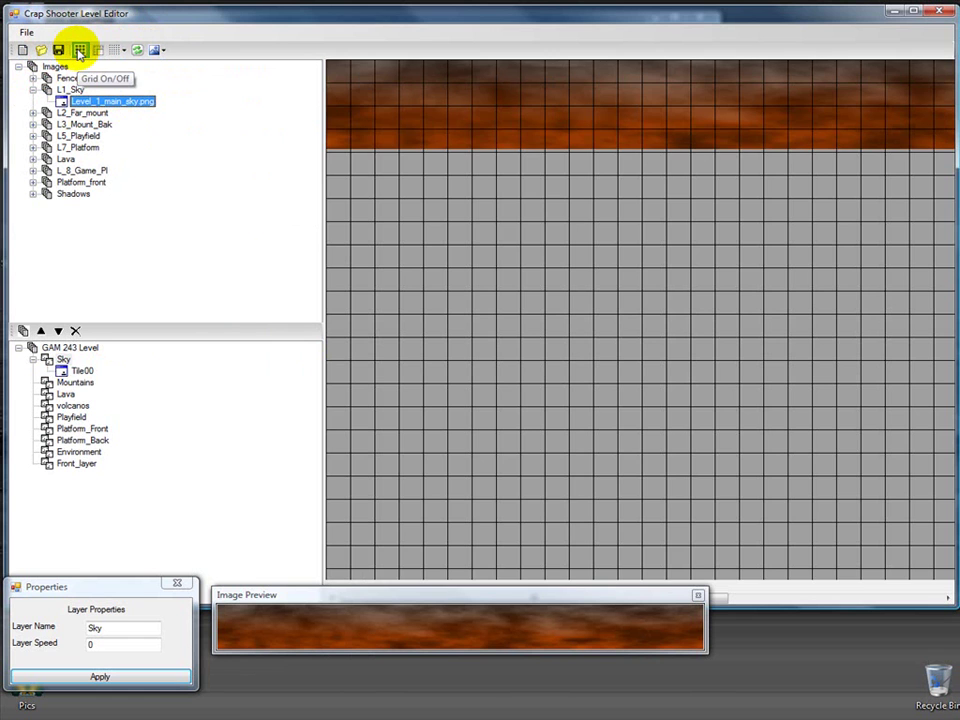
pyautogui.click(117, 52)
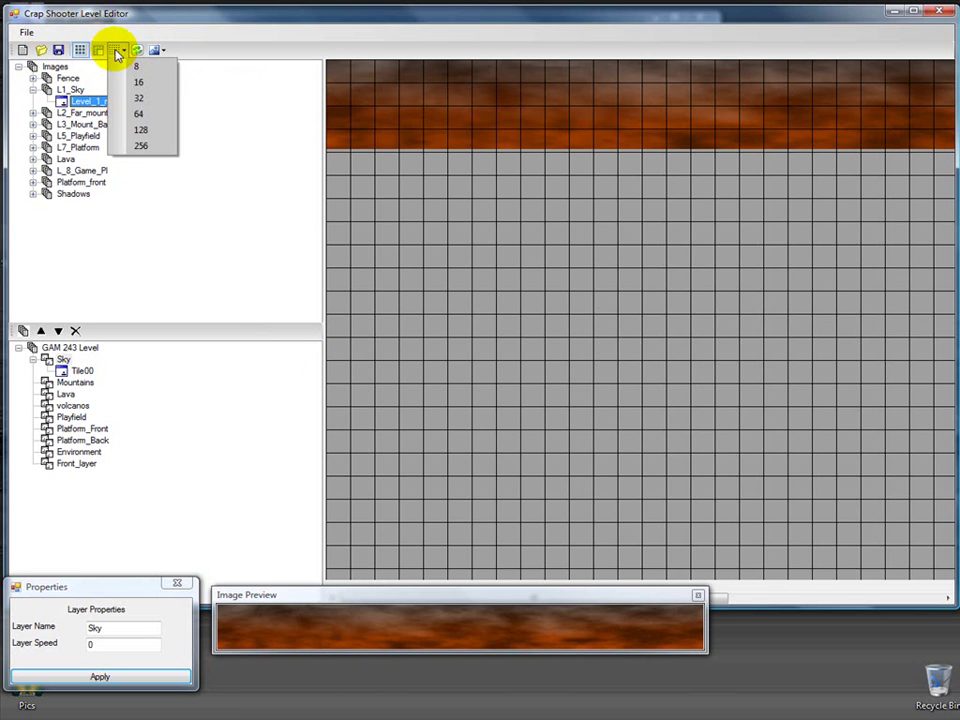
pyautogui.click(139, 131)
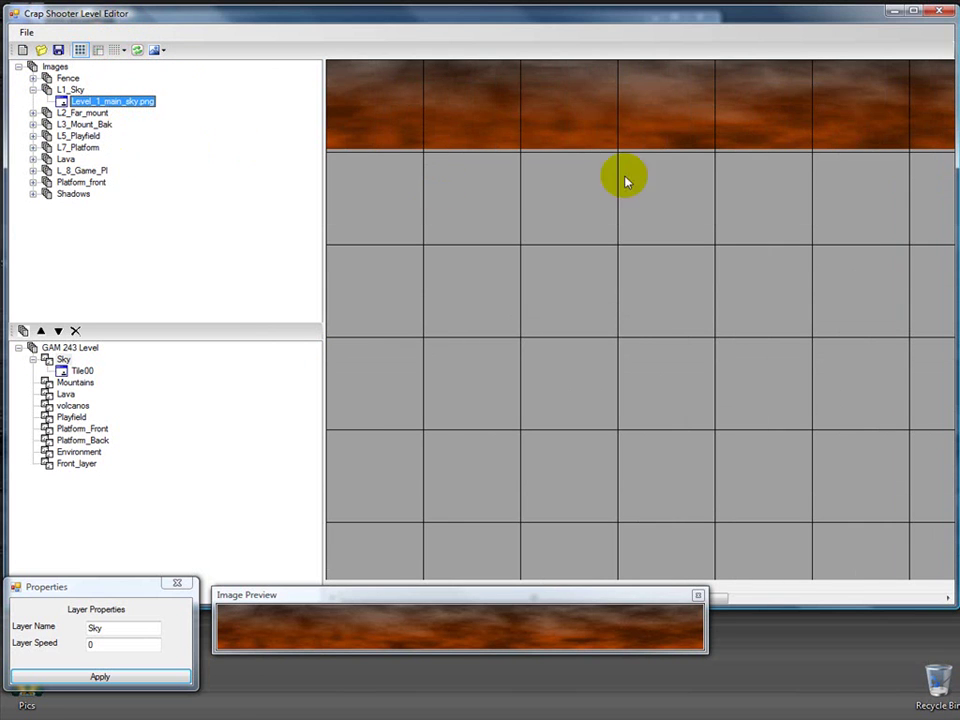
pyautogui.click(80, 49)
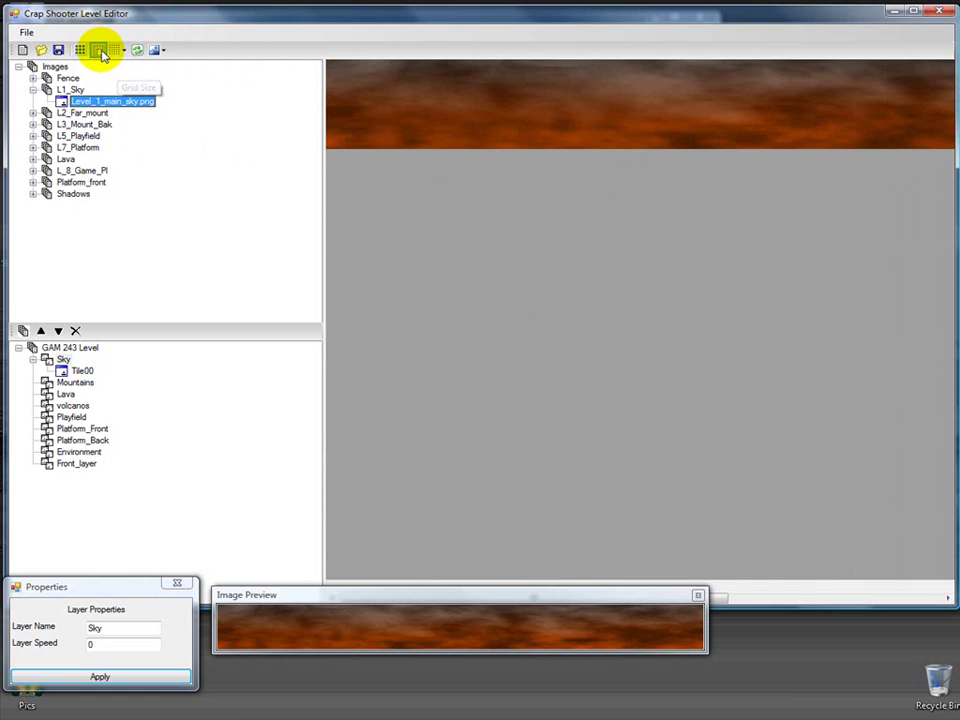
# Zoom the canvas to 50% and show the GAM 243 Level's 1280 by 720 properties
pyautogui.click(157, 49)
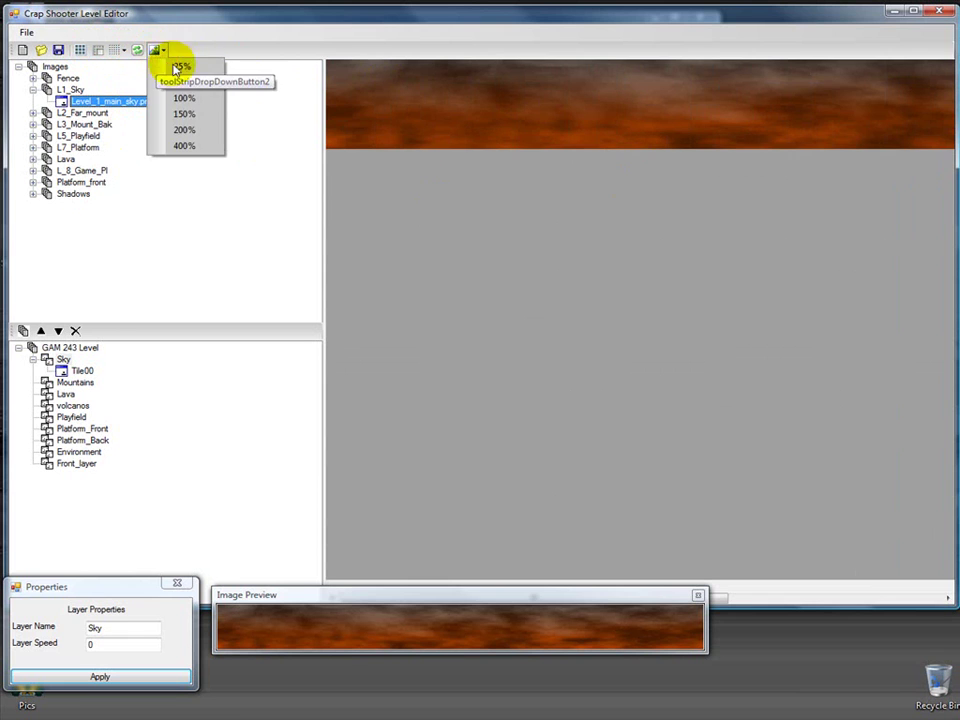
pyautogui.click(182, 82)
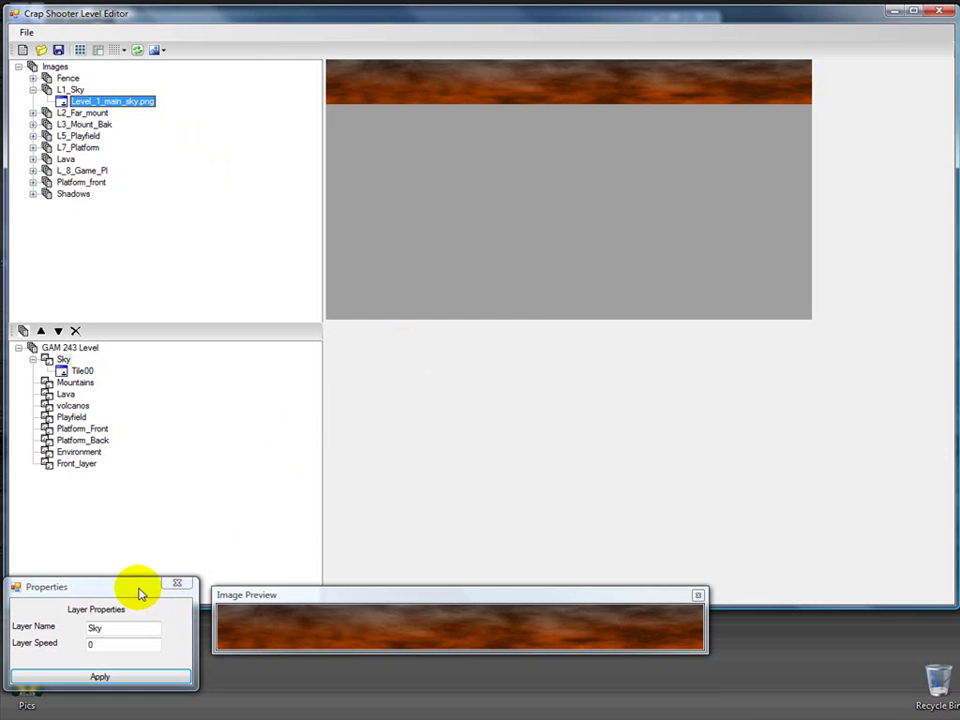
pyautogui.click(70, 348)
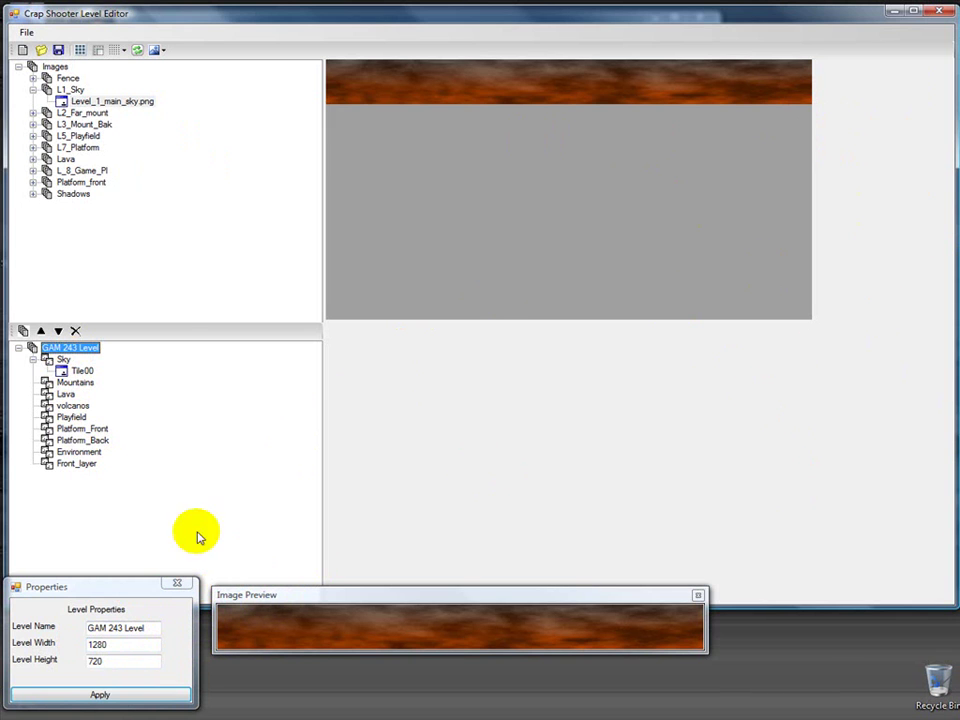
# Add Level1_main_Farmount13.png from L2_Far_mount to the Mountains layer
pyautogui.click(84, 112)
pyautogui.click(33, 113)
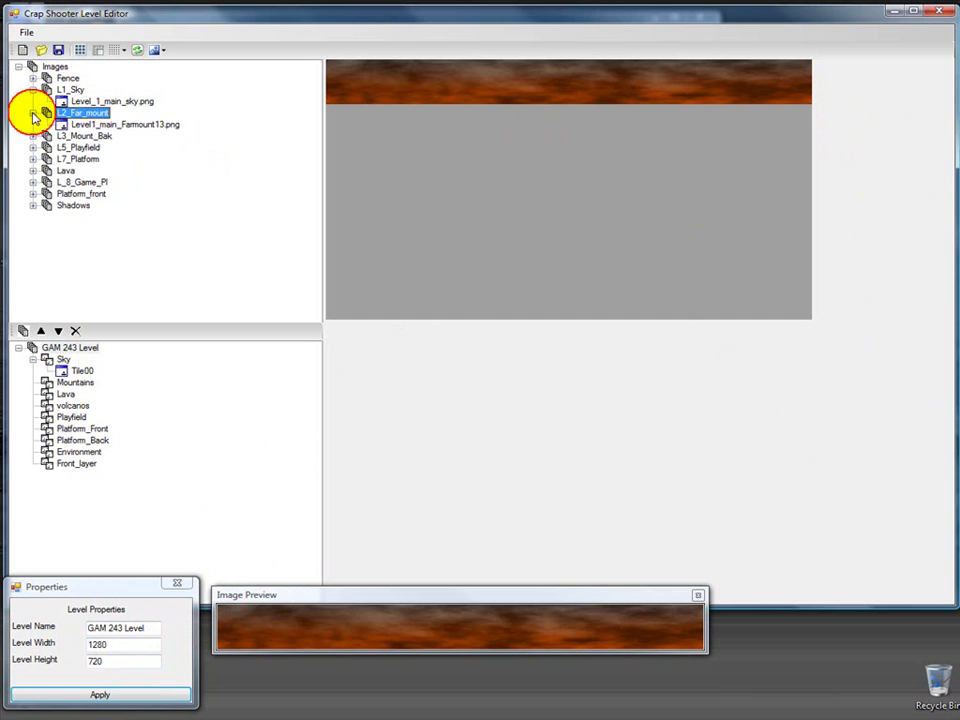
pyautogui.click(96, 124)
pyautogui.rightClick(95, 126)
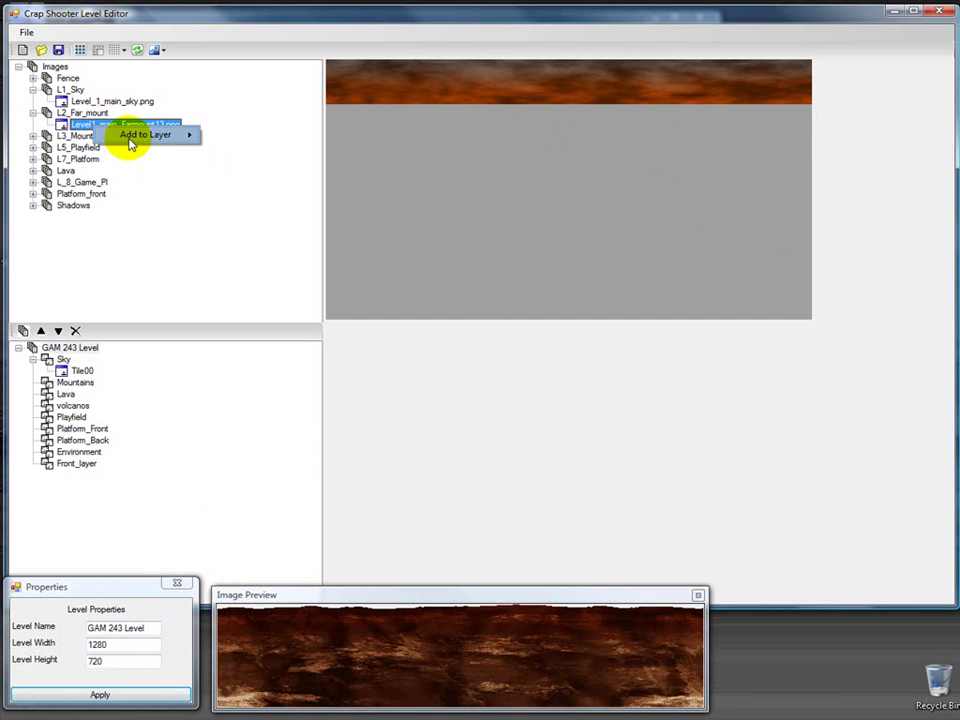
pyautogui.moveTo(128, 138)
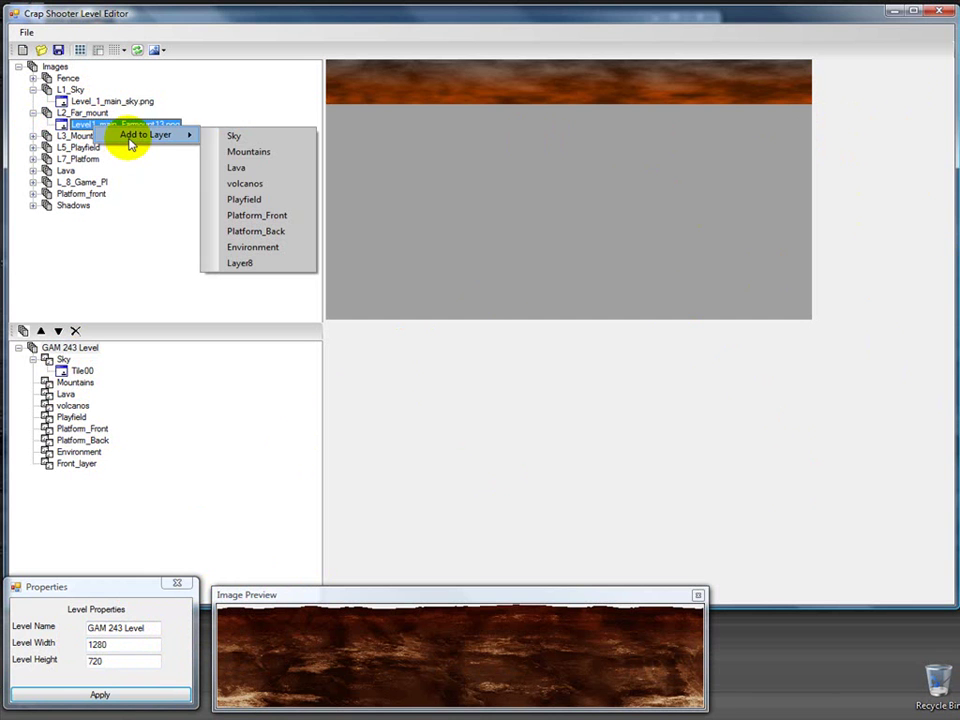
pyautogui.click(238, 152)
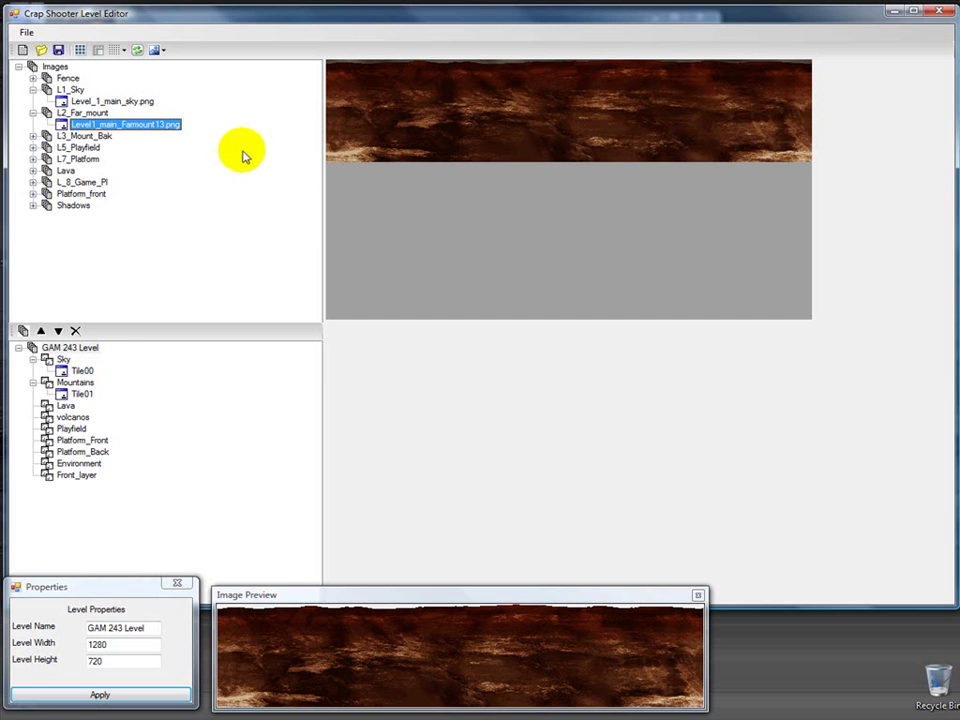
# Move the mountain tile Tile01 to X 0, Y 98 beneath the sky strip
pyautogui.click(82, 394)
pyautogui.moveTo(501, 120)
pyautogui.mouseDown()
pyautogui.moveTo(507, 153)
pyautogui.moveTo(508, 125)
pyautogui.mouseUp()
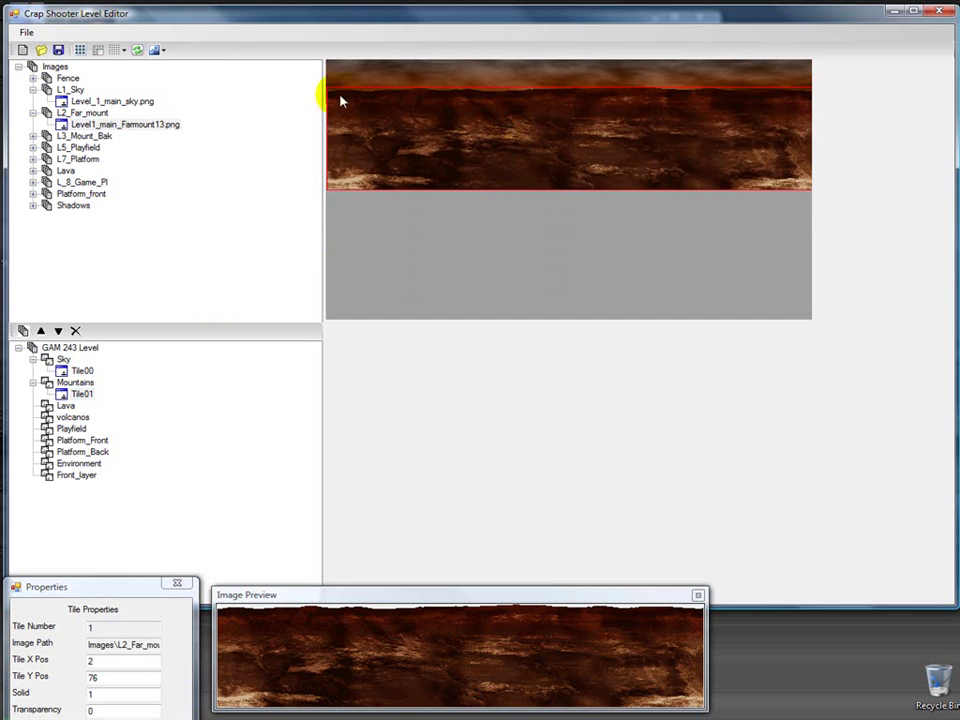
pyautogui.moveTo(454, 143); pyautogui.dragTo(398, 162)
pyautogui.click(96, 48)
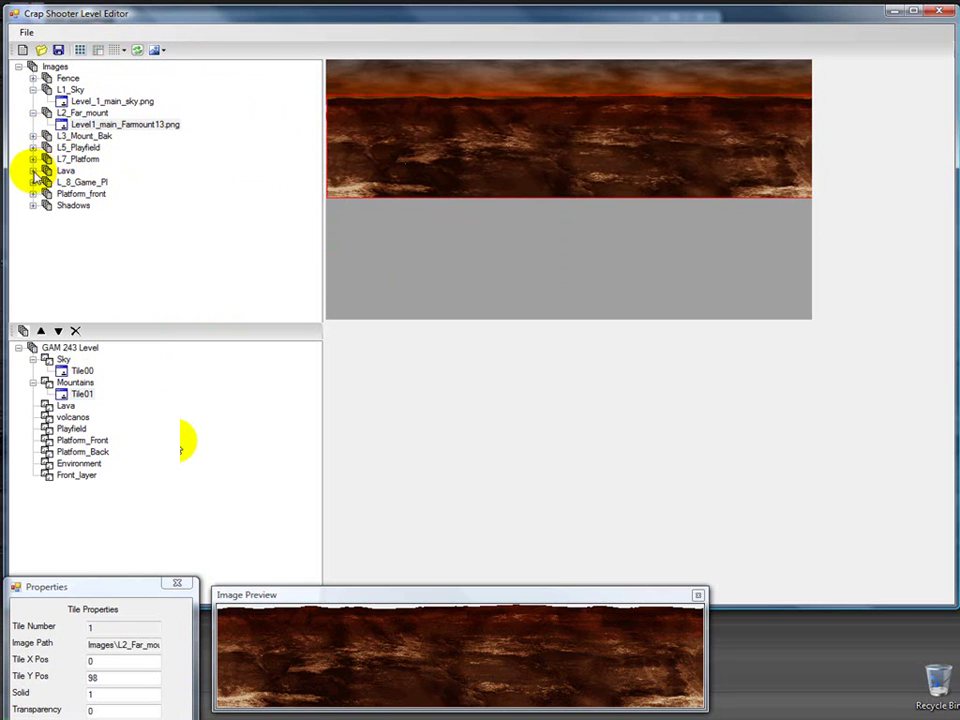
# Add Level1_lava.png to the Lava layer as Tile02 and move it down to Y 326 below the mountains
pyautogui.click(33, 171)
pyautogui.click(92, 183)
pyautogui.rightClick(112, 184)
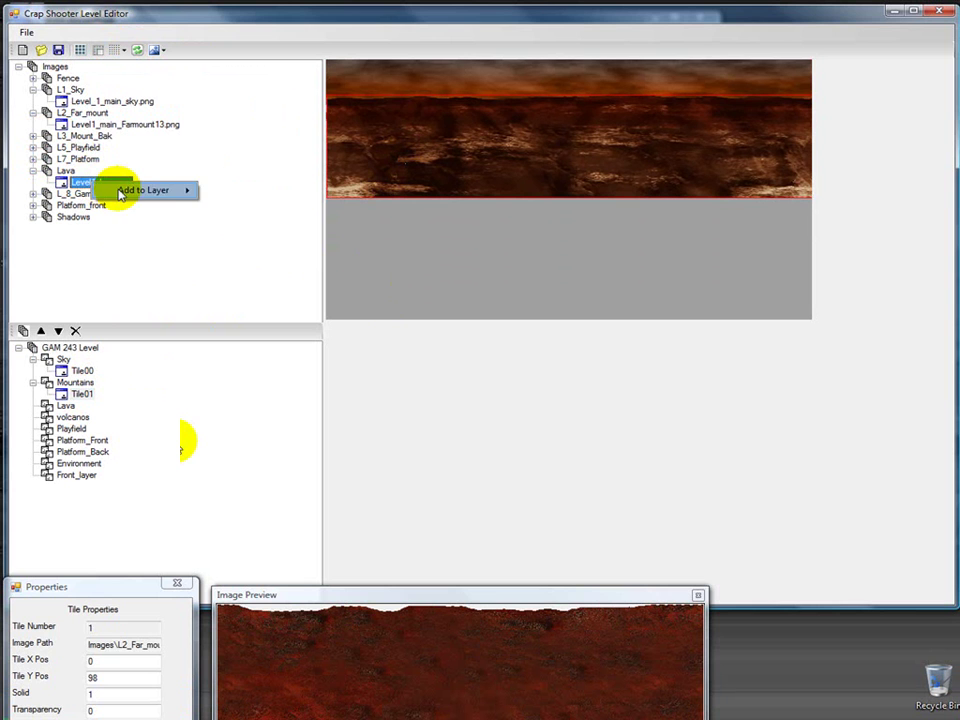
pyautogui.moveTo(122, 186)
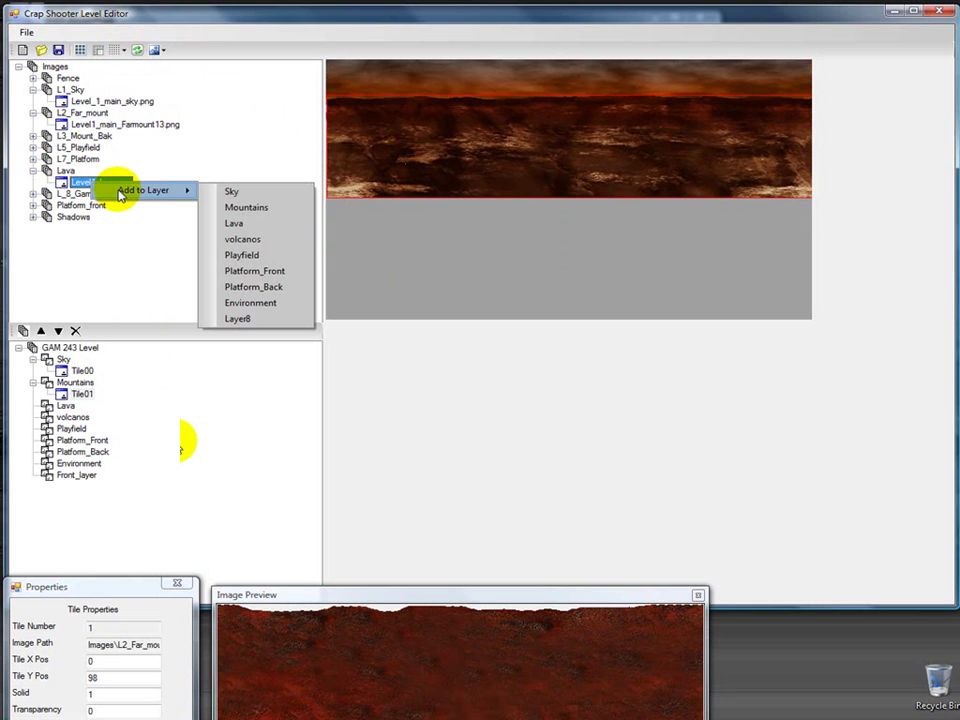
pyautogui.click(275, 224)
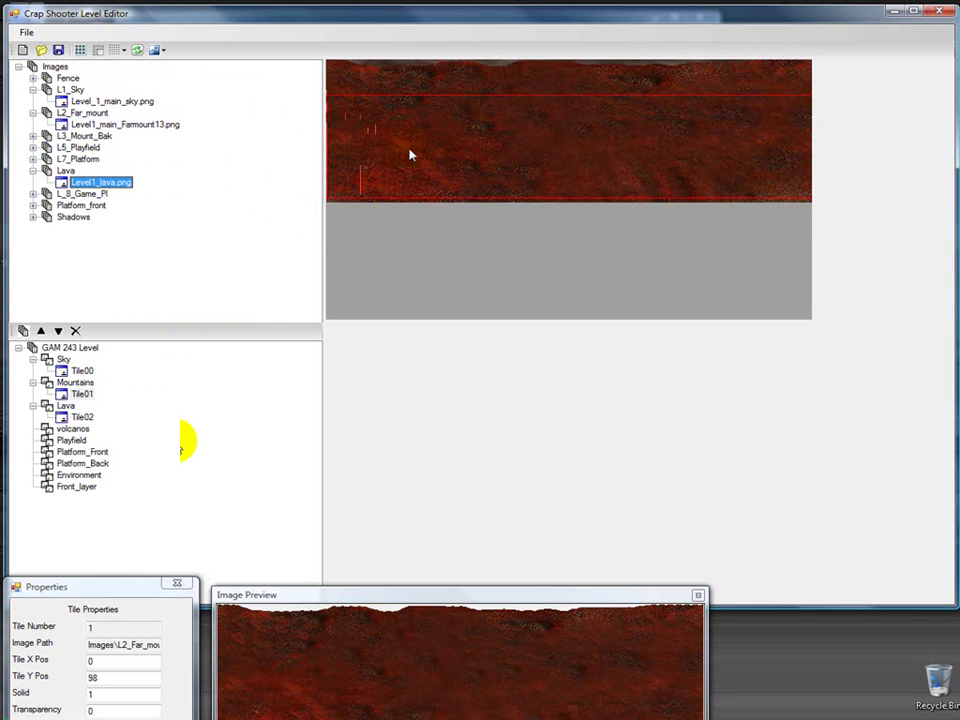
pyautogui.click(80, 417)
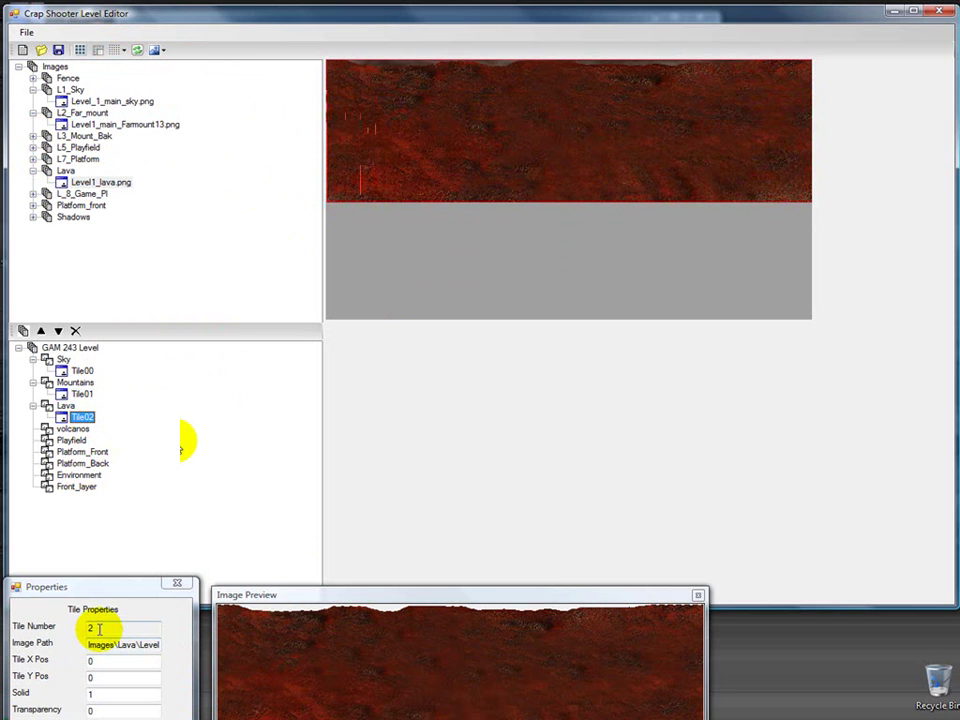
pyautogui.moveTo(632, 167); pyautogui.dragTo(631, 282)
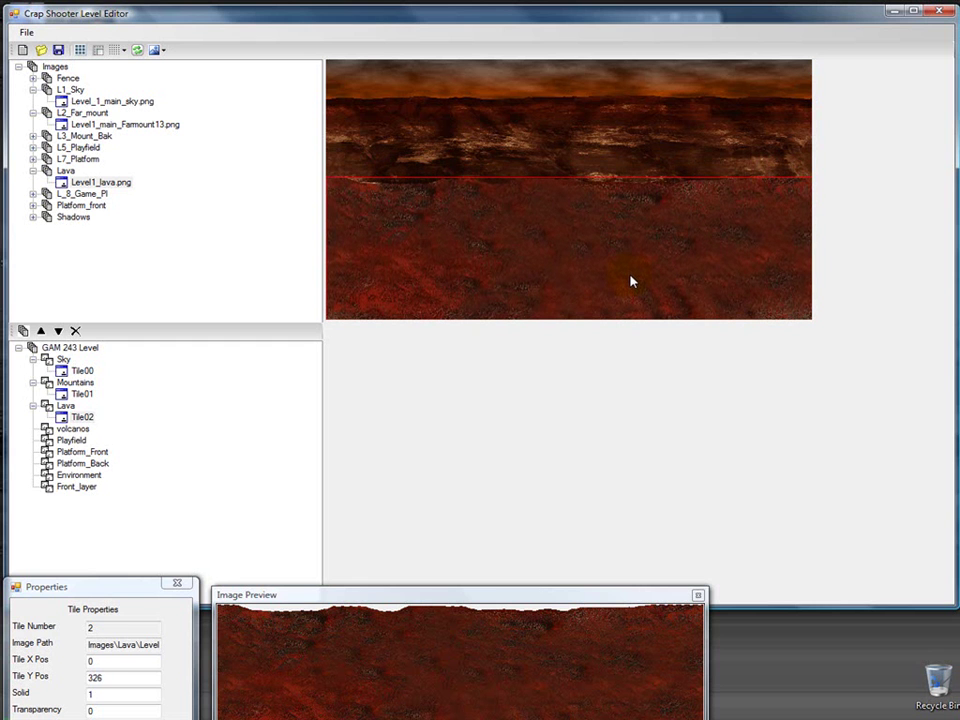
pyautogui.click(66, 407)
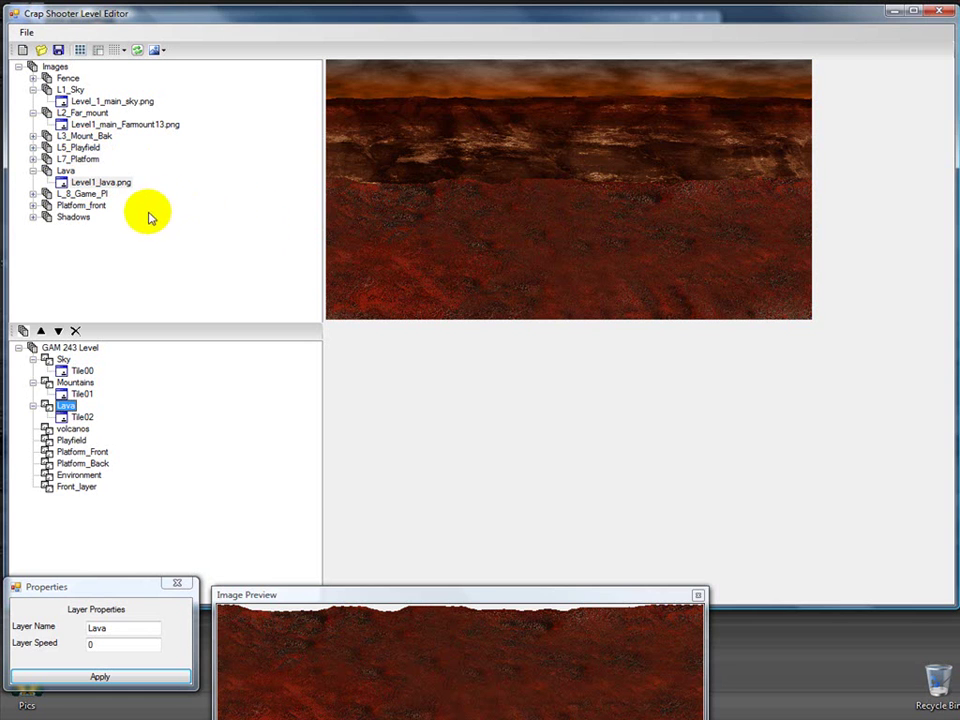
# Compare the Level1_volcano, Level1_volcano_small and Level1_volcano_tall images in L3_Mount_Bak
pyautogui.click(36, 161)
pyautogui.click(34, 160)
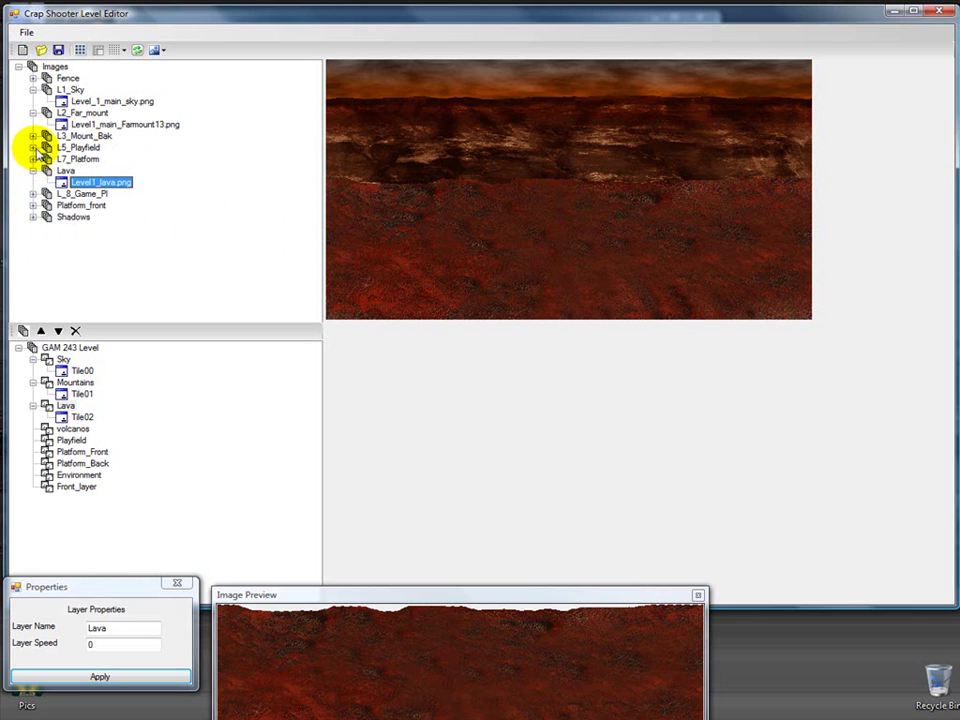
pyautogui.click(33, 136)
pyautogui.click(104, 147)
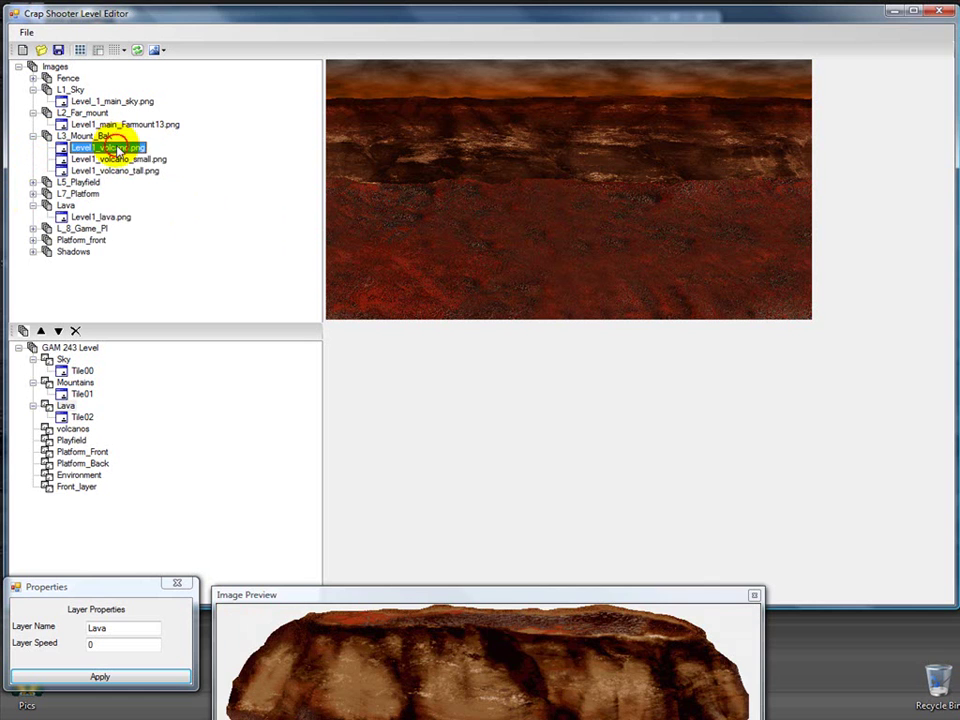
pyautogui.moveTo(643, 592); pyautogui.dragTo(655, 555)
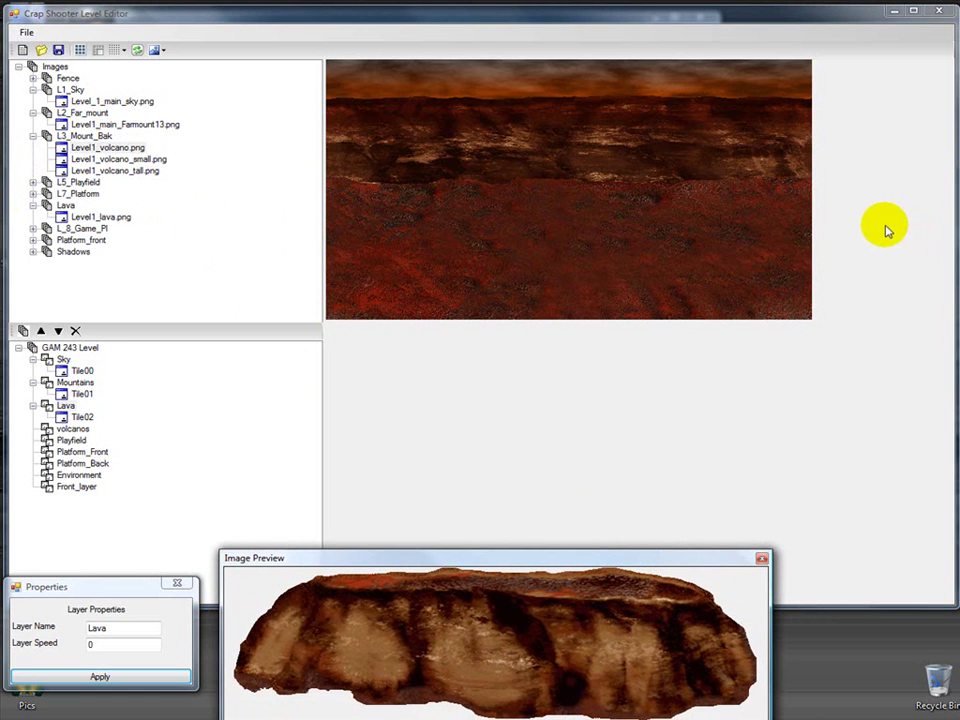
pyautogui.click(107, 147)
pyautogui.click(125, 159)
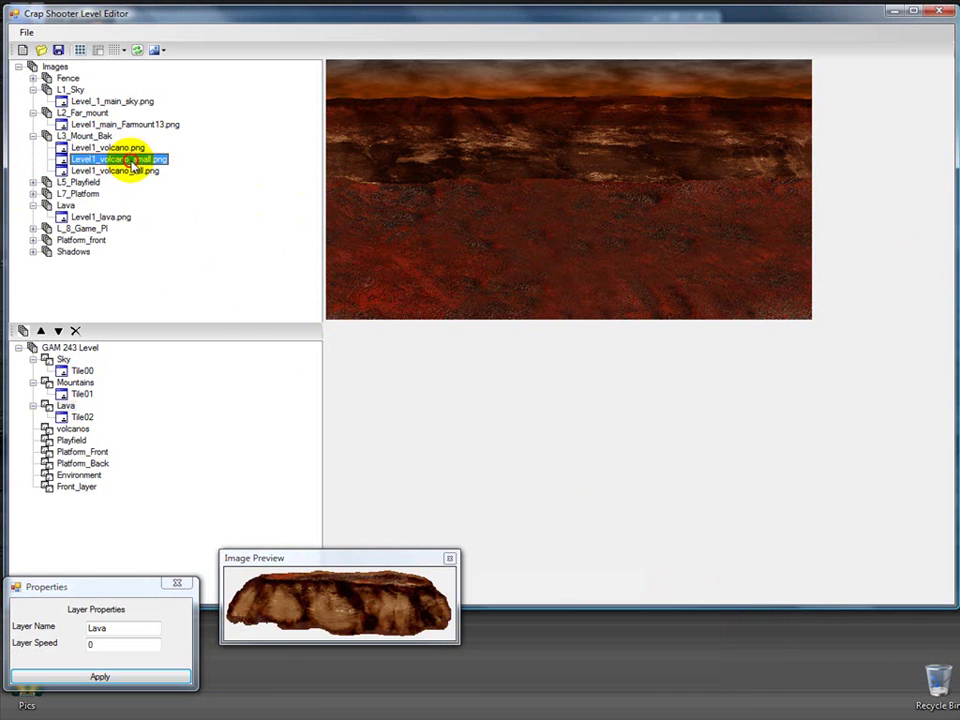
pyautogui.click(127, 171)
pyautogui.click(122, 159)
pyautogui.click(110, 147)
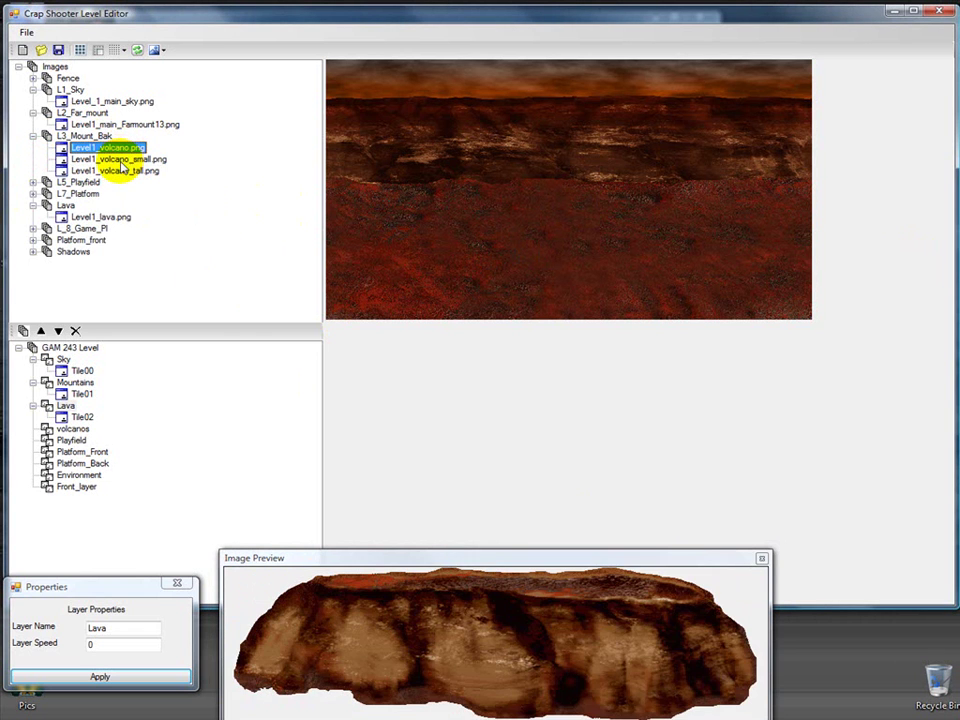
pyautogui.click(120, 159)
pyautogui.click(119, 148)
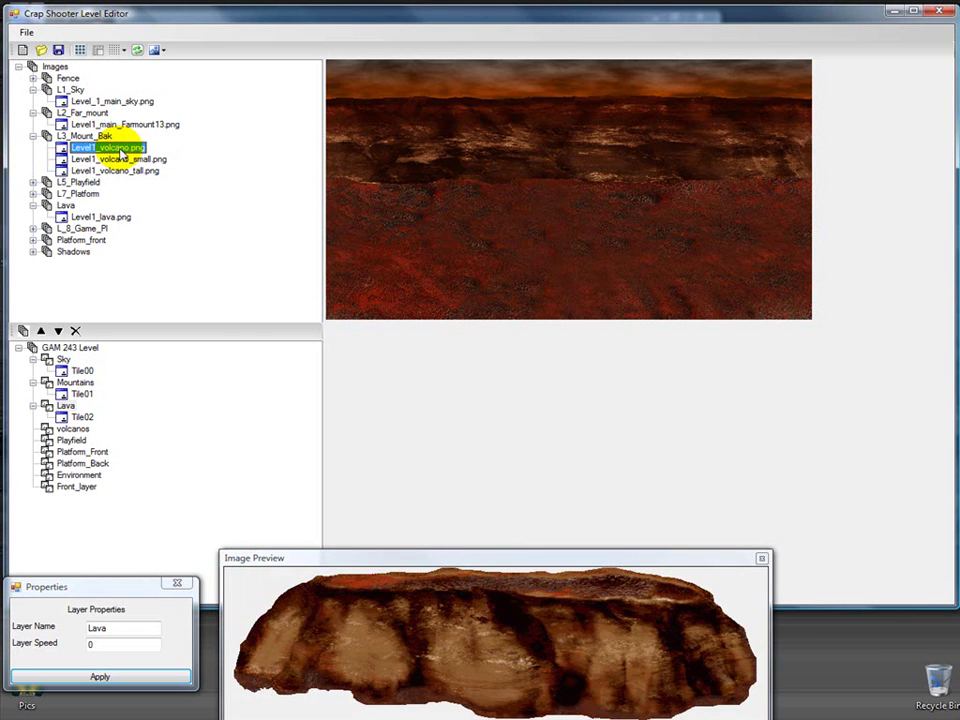
# Add Level1_volcano.png to the volcanos layer as Tile03 and set it on the mountain range
pyautogui.rightClick(120, 150)
pyautogui.moveTo(197, 157)
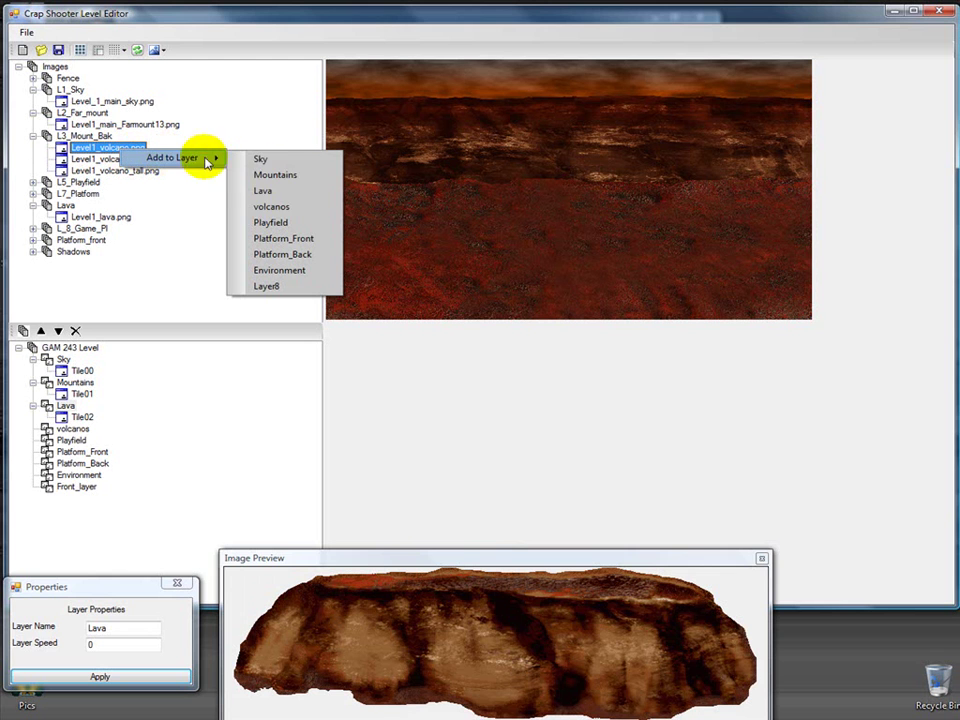
pyautogui.click(275, 208)
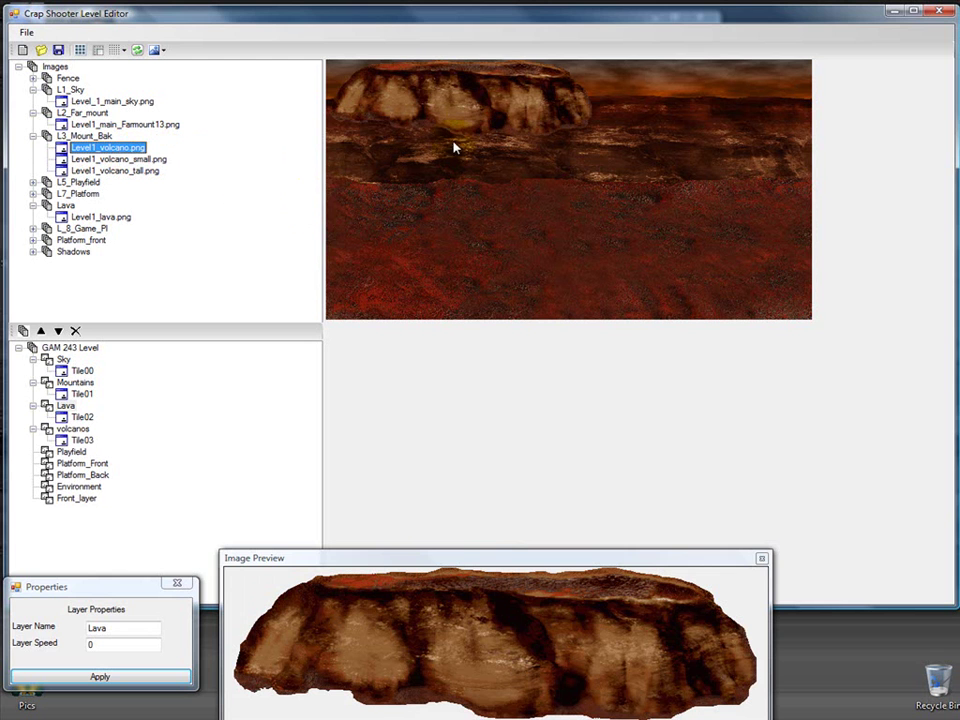
pyautogui.click(73, 441)
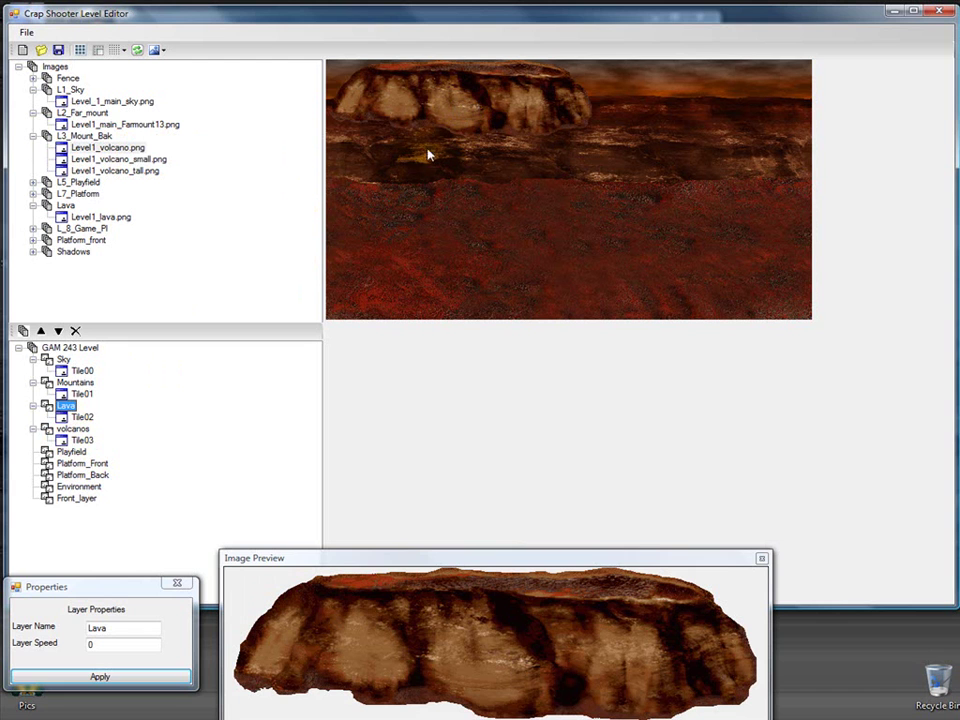
pyautogui.click(81, 440)
pyautogui.moveTo(478, 114); pyautogui.dragTo(489, 222)
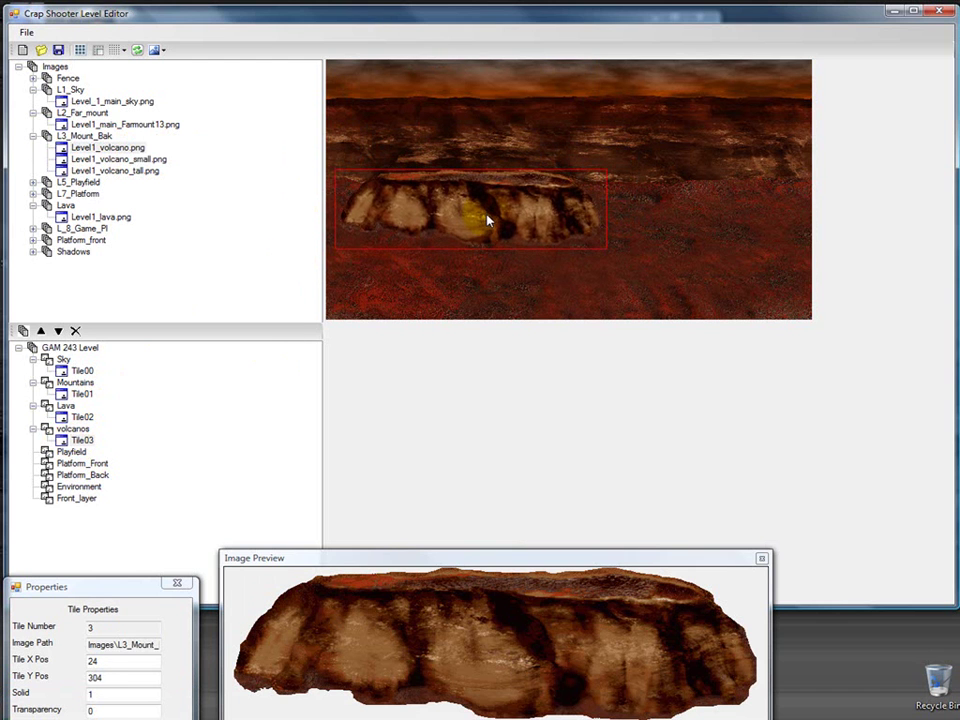
# Add Level1_volcano_small.png to the volcanos layer as Tile04 at the lower right (X 864, Y 424)
pyautogui.click(118, 162)
pyautogui.rightClick(118, 163)
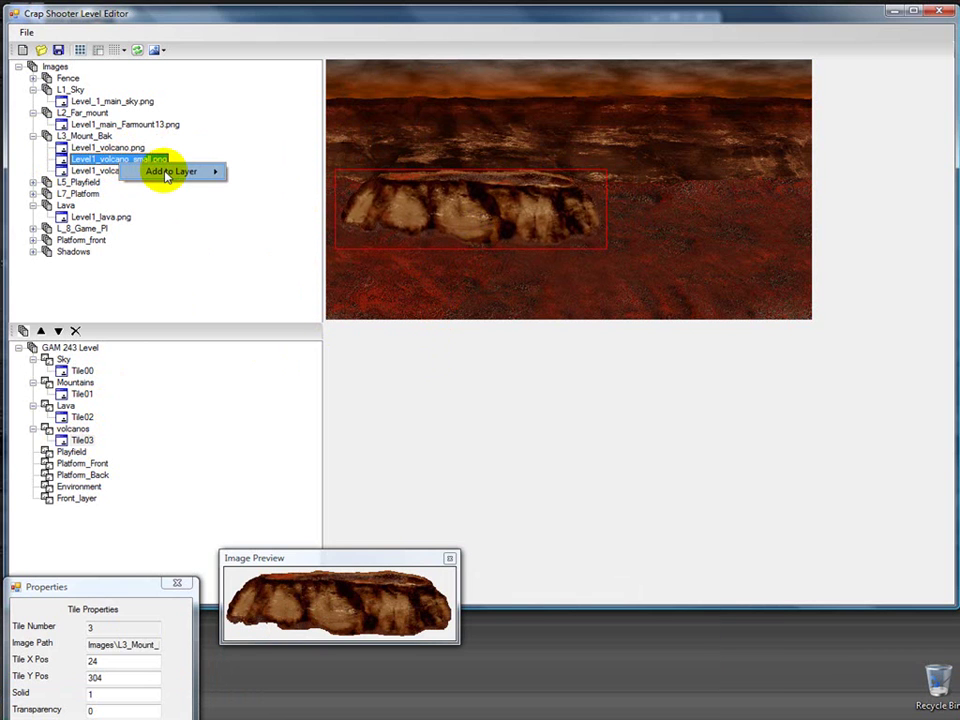
pyautogui.moveTo(166, 177)
pyautogui.click(288, 220)
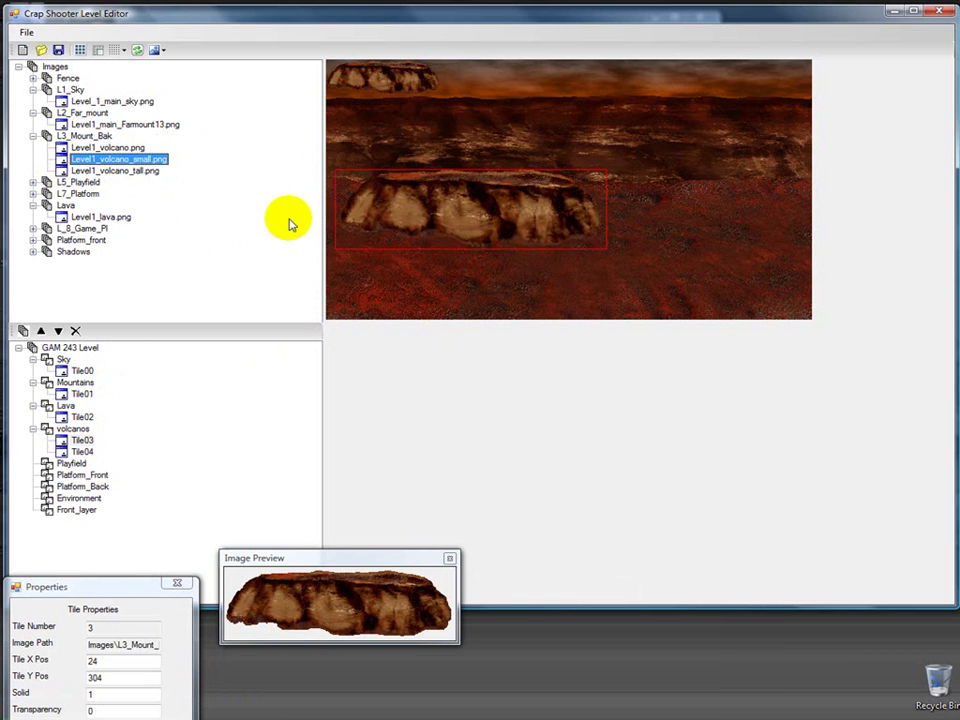
pyautogui.click(83, 452)
pyautogui.moveTo(387, 84); pyautogui.dragTo(716, 238)
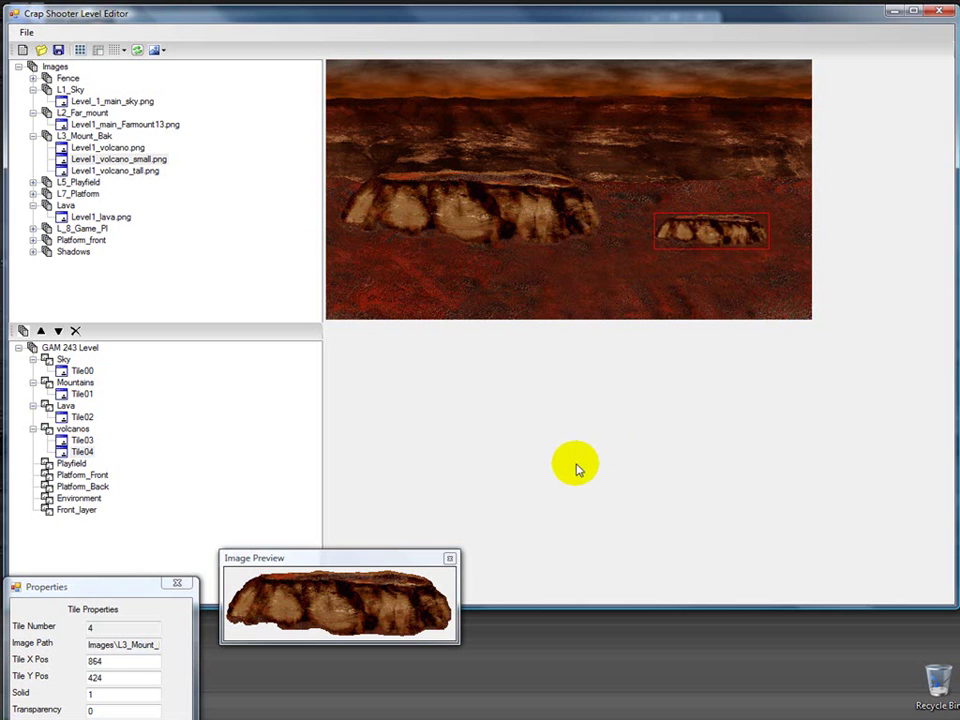
# Add p_destroyed.png to the Playfield layer as Tile05 along the canvas bottom at X 0, Y 450
pyautogui.click(33, 182)
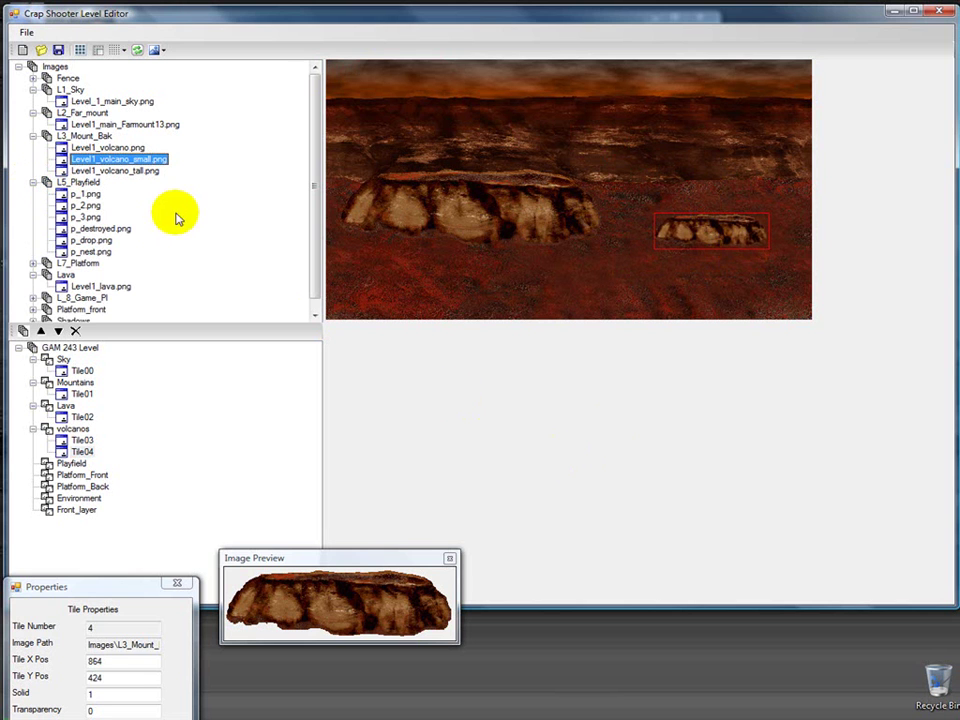
pyautogui.click(103, 228)
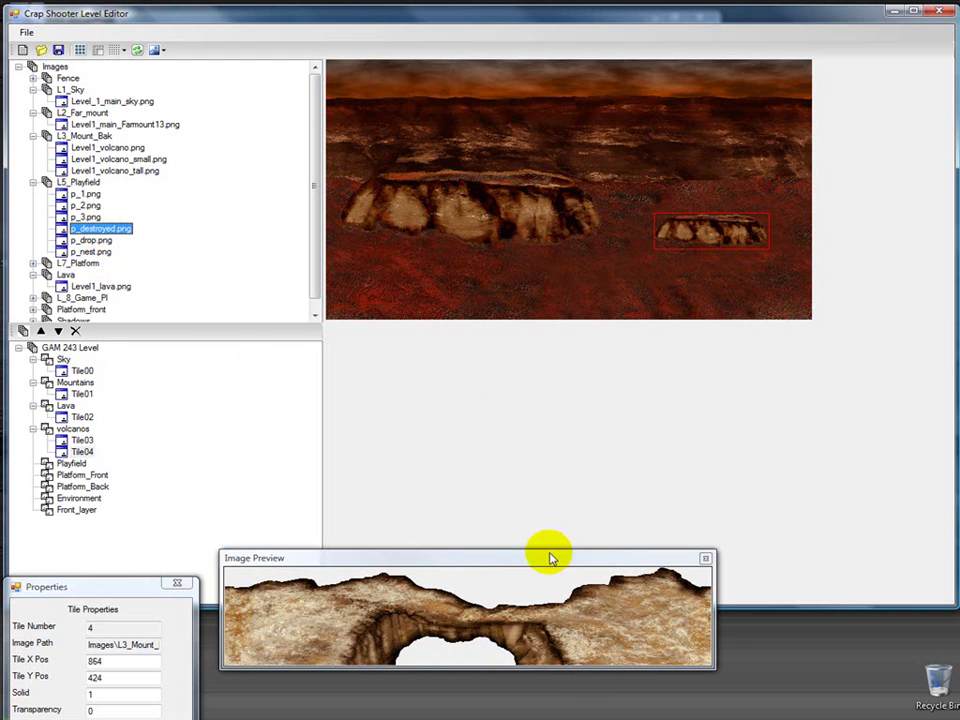
pyautogui.rightClick(115, 230)
pyautogui.moveTo(150, 242)
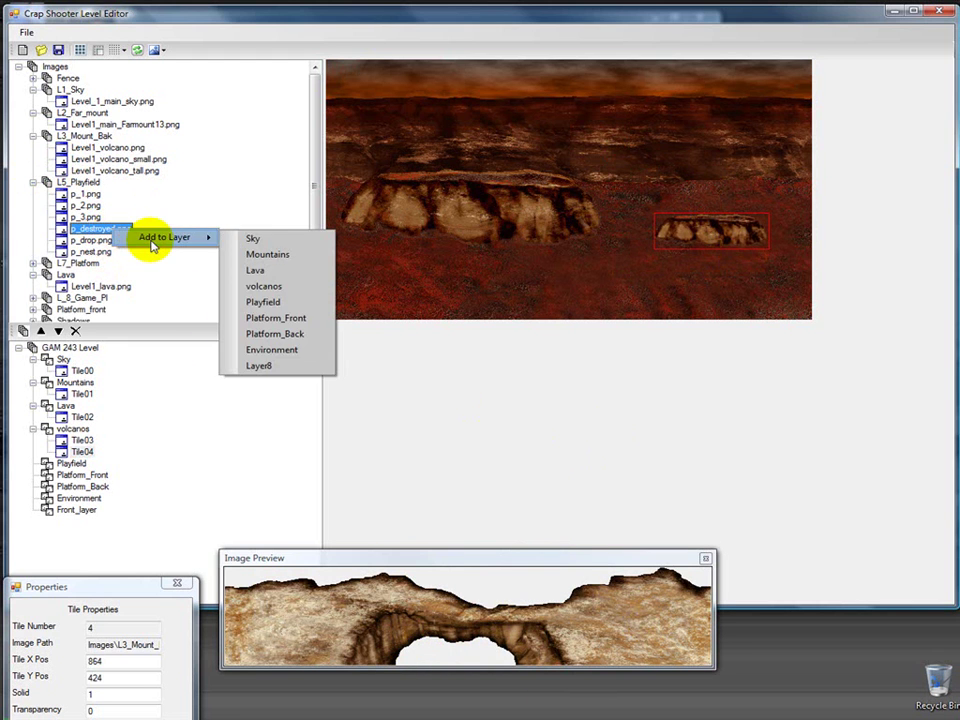
pyautogui.click(278, 302)
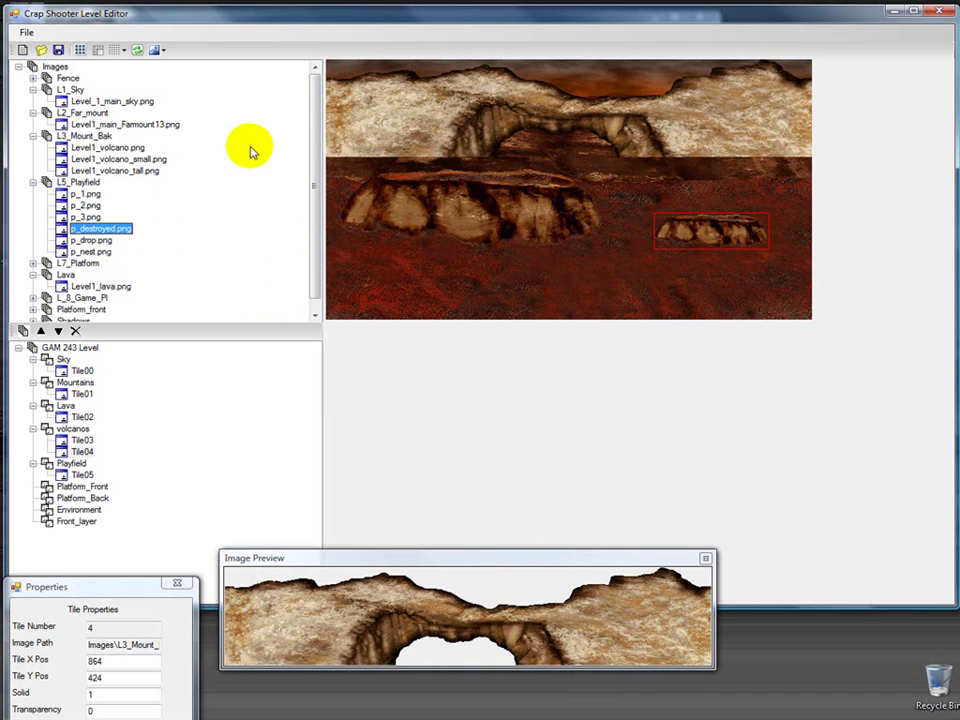
pyautogui.click(77, 474)
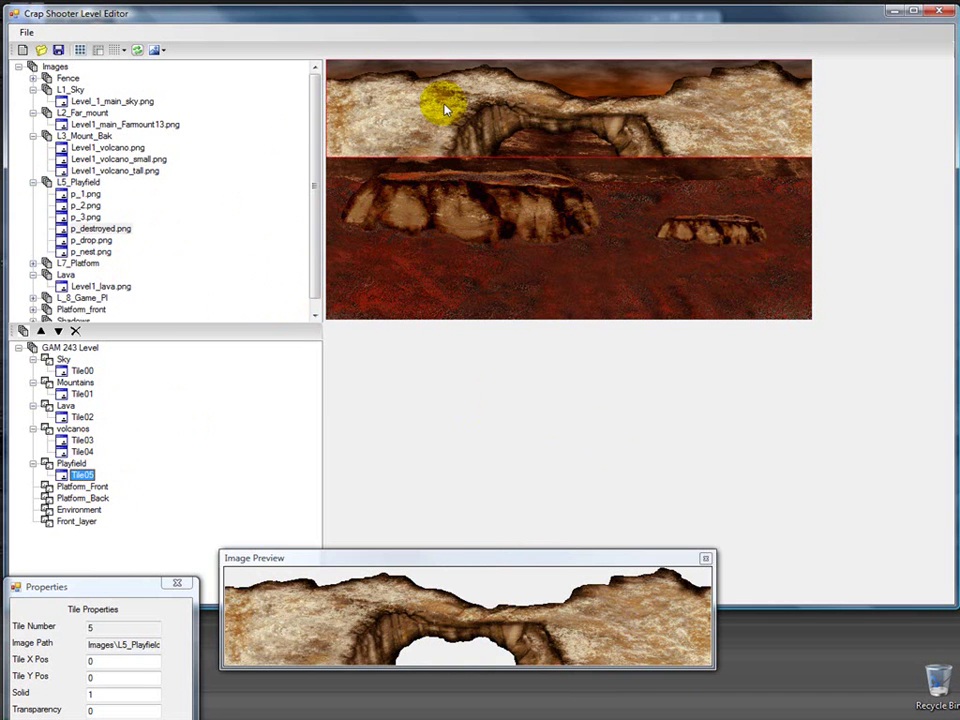
pyautogui.moveTo(444, 96); pyautogui.dragTo(443, 273)
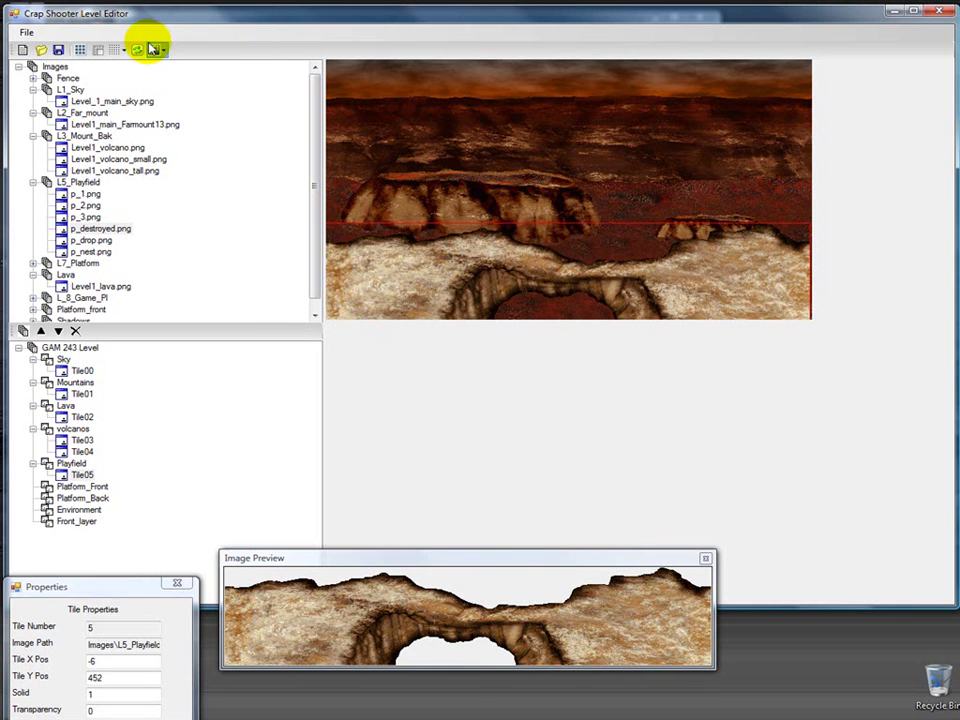
pyautogui.click(453, 266)
pyautogui.moveTo(453, 266); pyautogui.dragTo(437, 308)
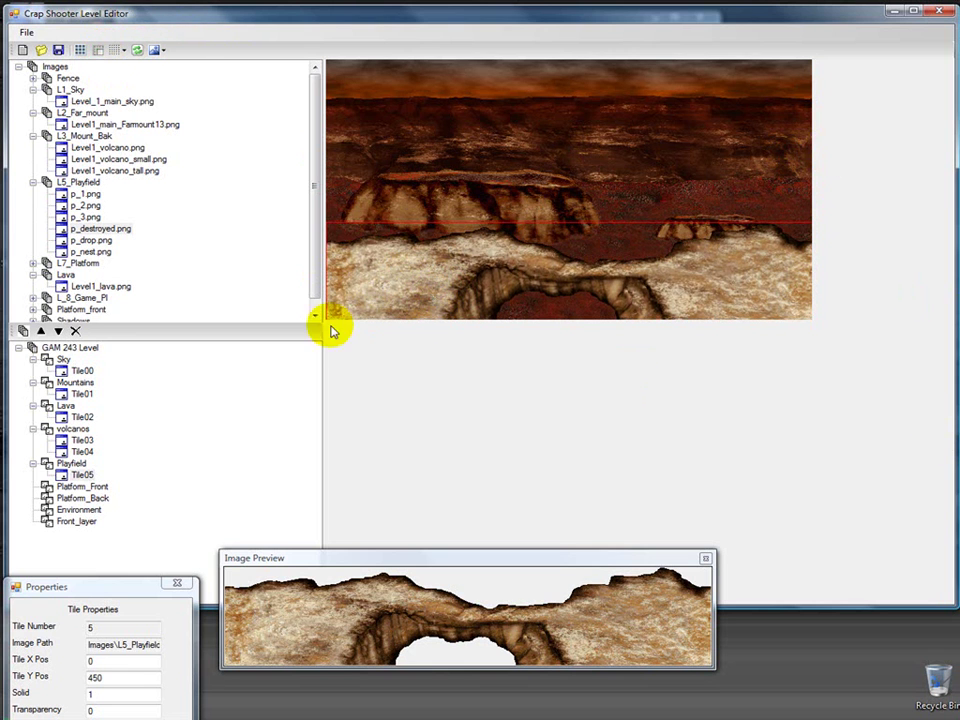
pyautogui.click(66, 406)
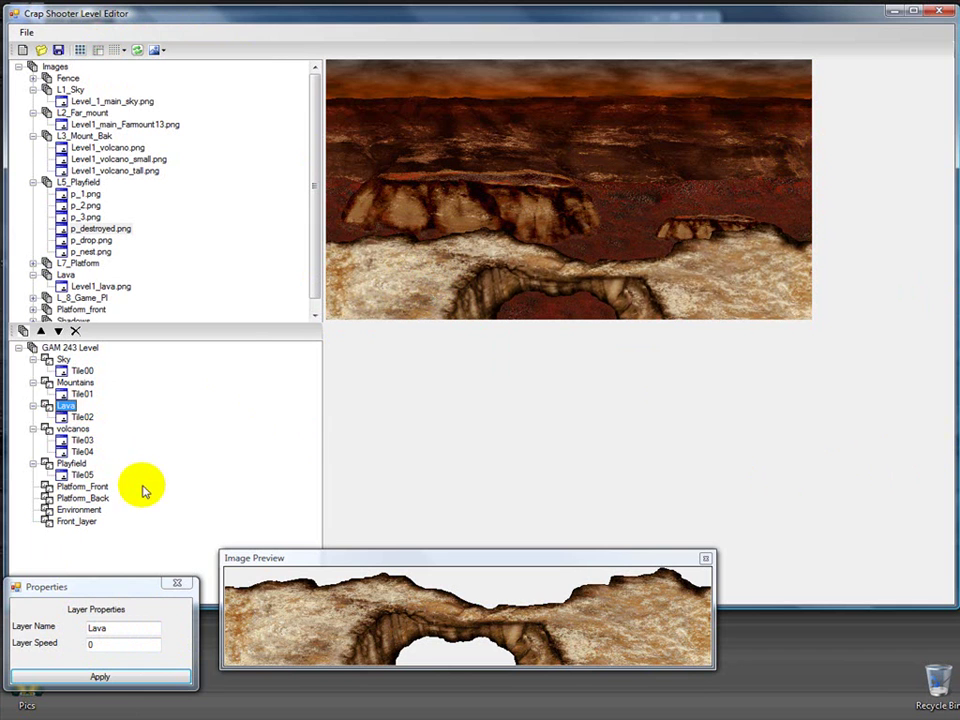
# Add small_platform_back_L1.png to the Platform_Back layer as Tile06 at X 884, Y 416
pyautogui.scroll(-1, 306, 225)
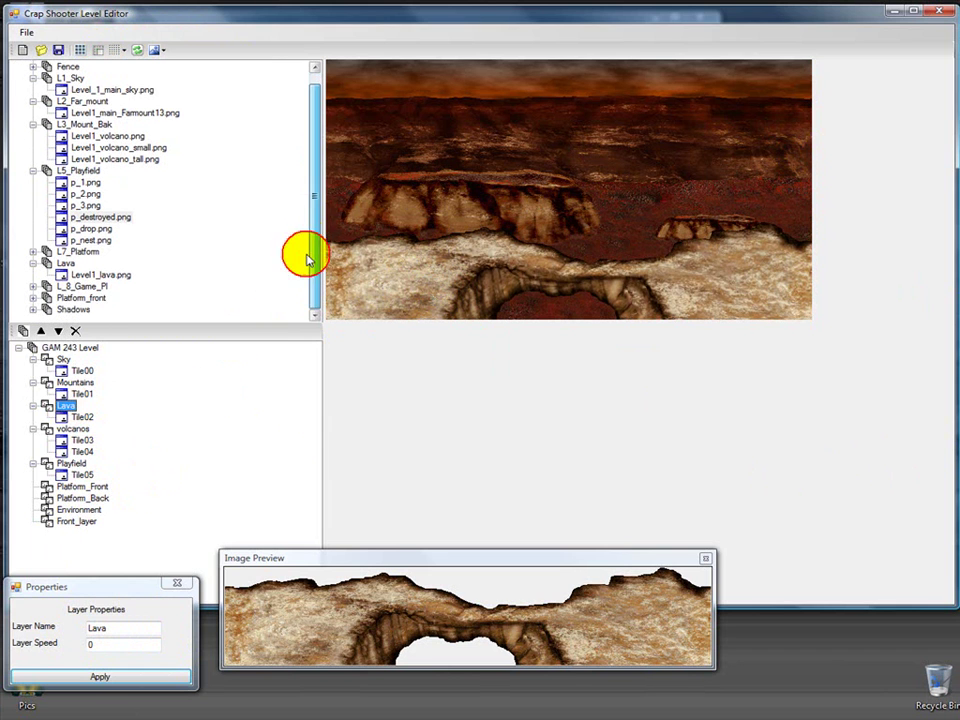
pyautogui.click(33, 252)
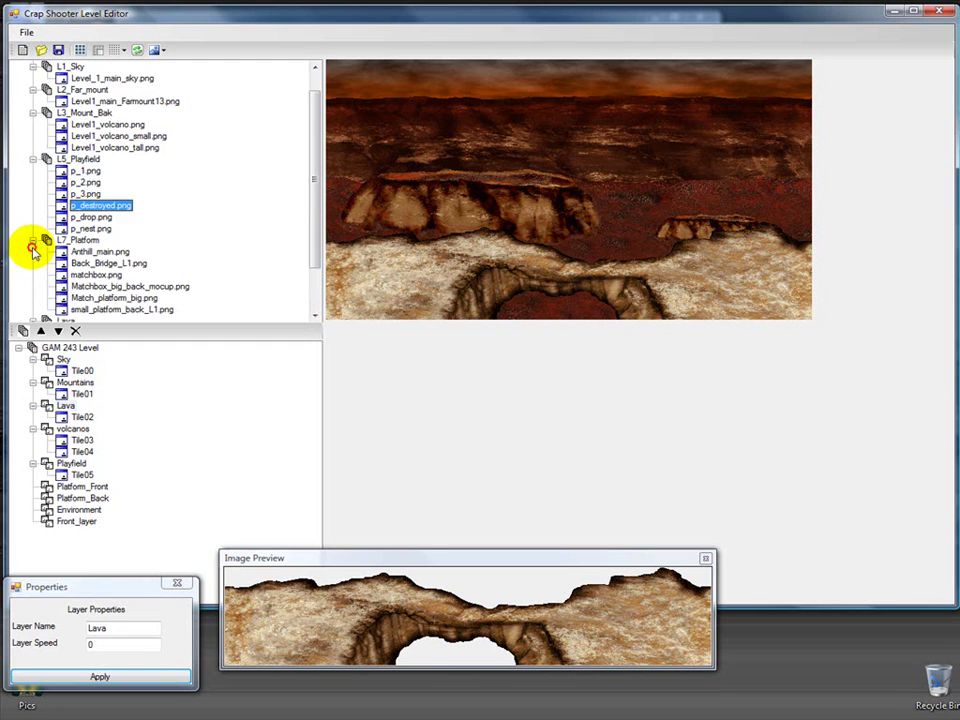
pyautogui.scroll(-2, 133, 233)
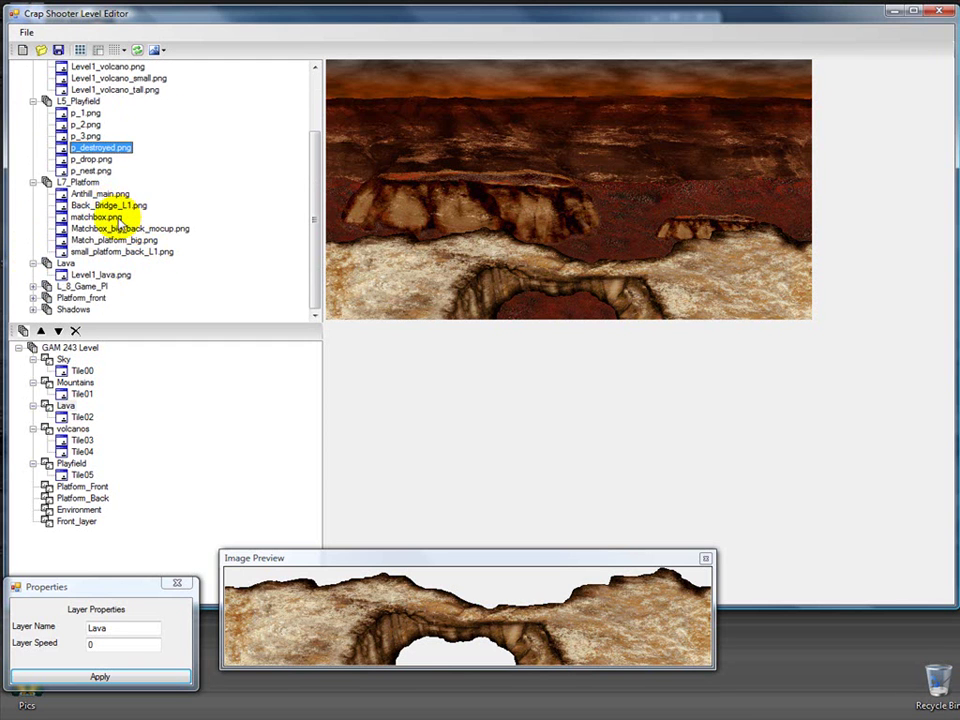
pyautogui.click(117, 241)
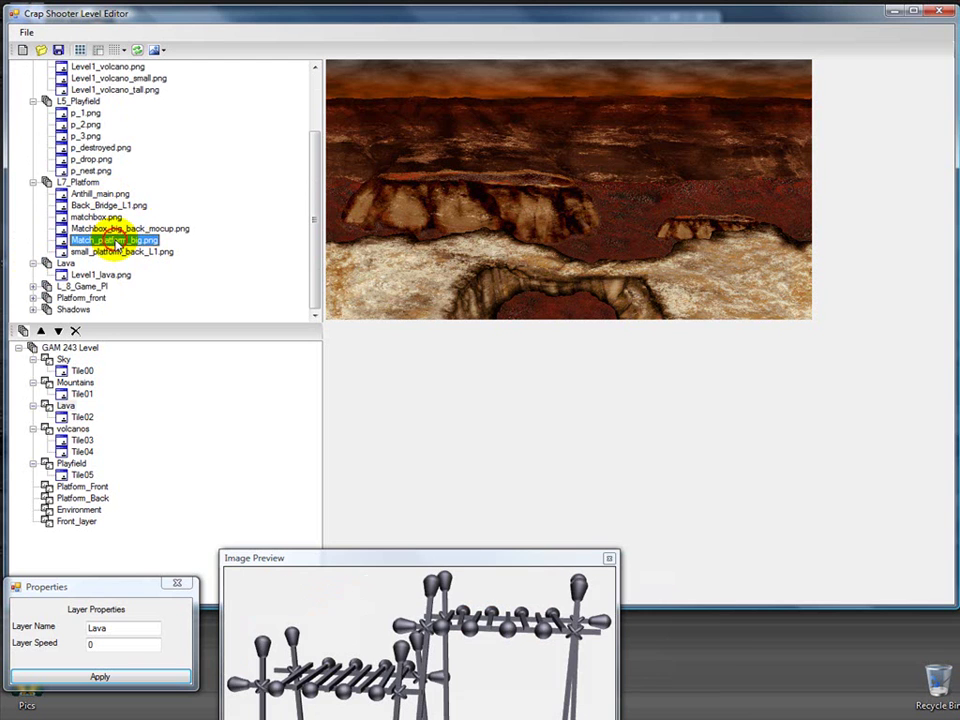
pyautogui.click(117, 252)
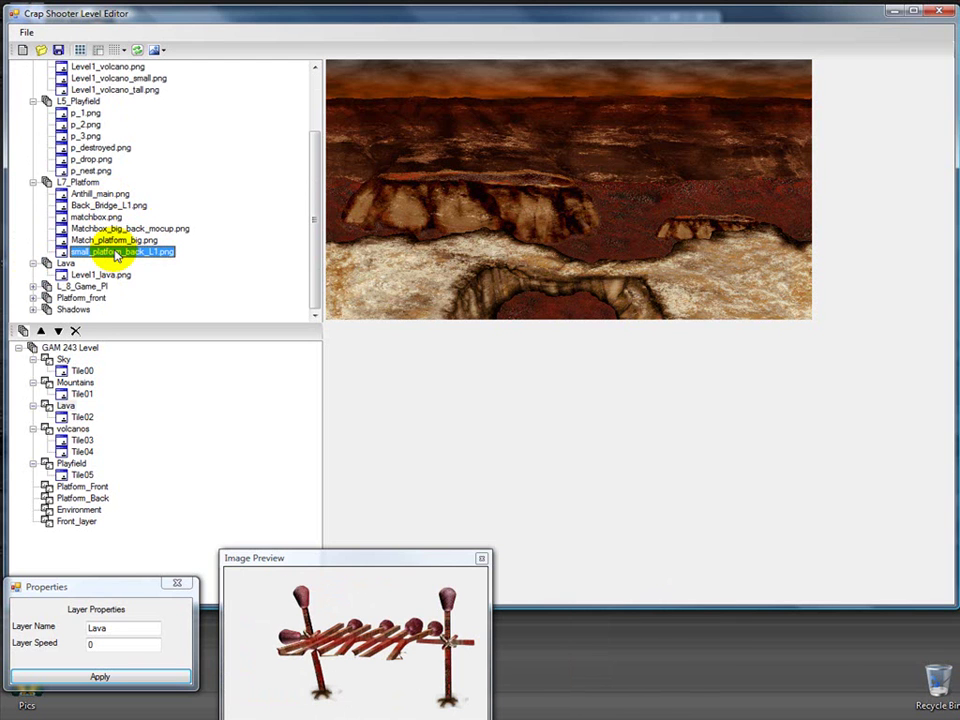
pyautogui.rightClick(116, 254)
pyautogui.moveTo(152, 257)
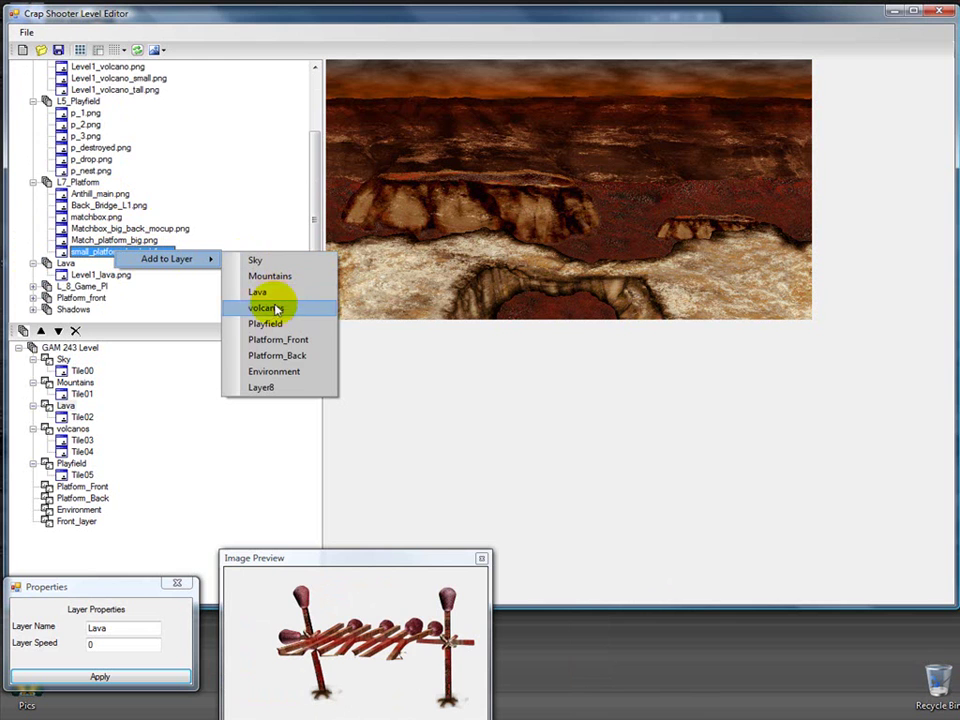
pyautogui.click(279, 357)
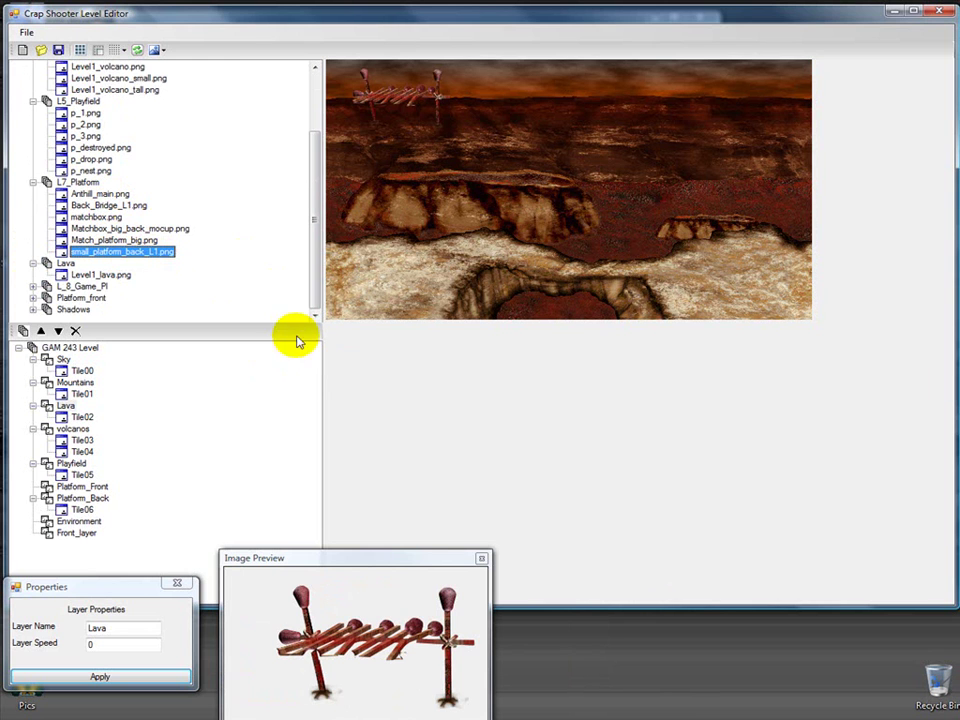
pyautogui.click(83, 511)
pyautogui.moveTo(420, 100); pyautogui.dragTo(754, 246)
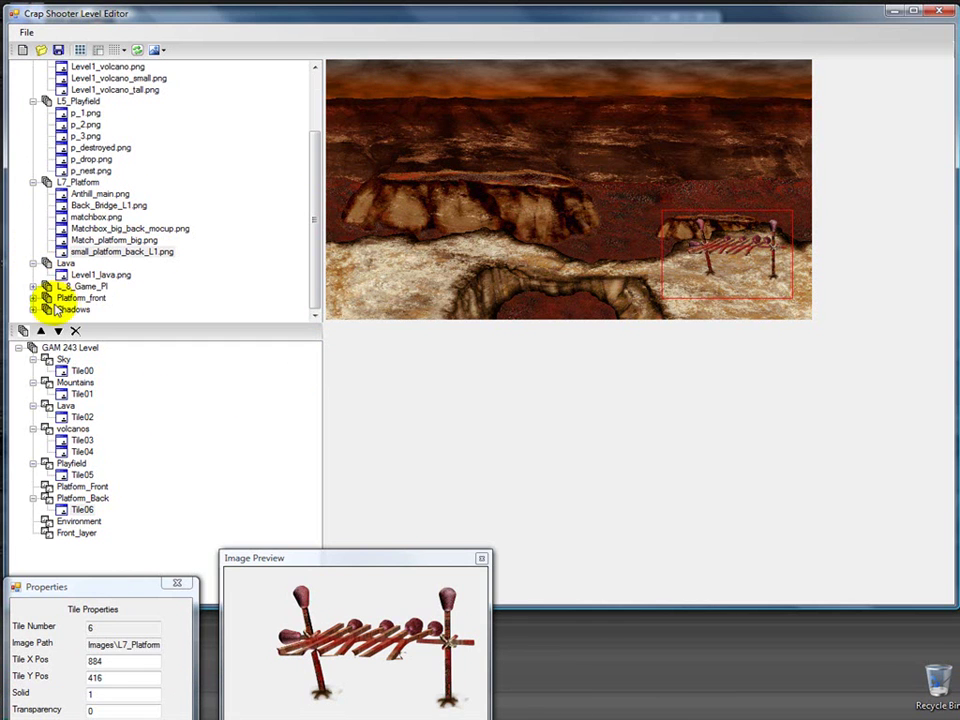
# Add small_platform_front_L1.png to Platform_Front as Tile07 at X 910, Y 414 over the back platform
pyautogui.click(33, 298)
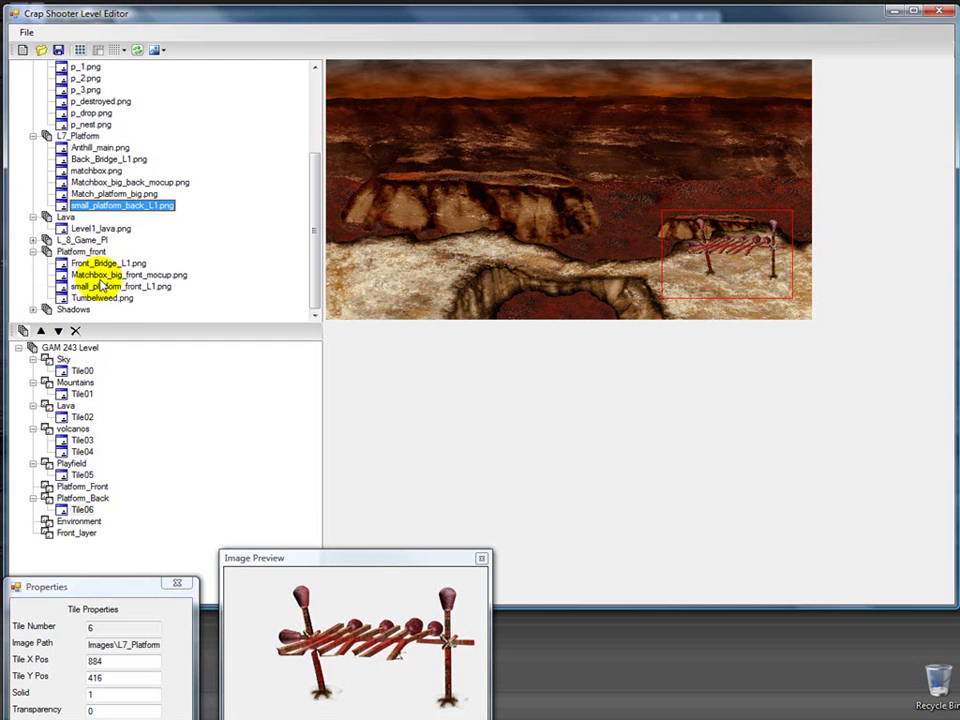
pyautogui.click(110, 287)
pyautogui.rightClick(114, 287)
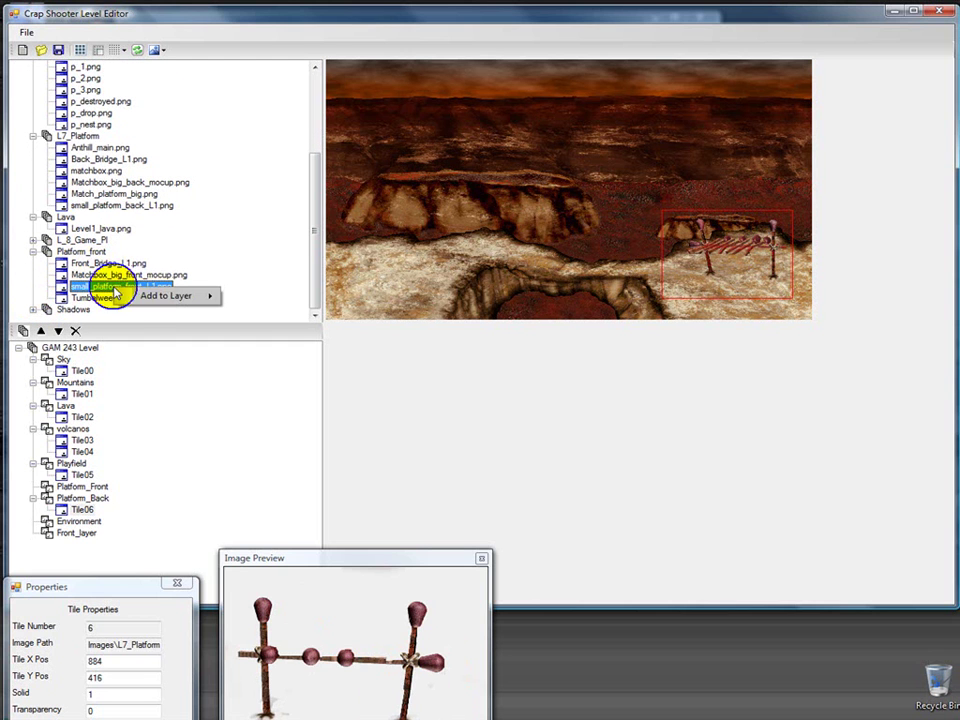
pyautogui.moveTo(166, 295)
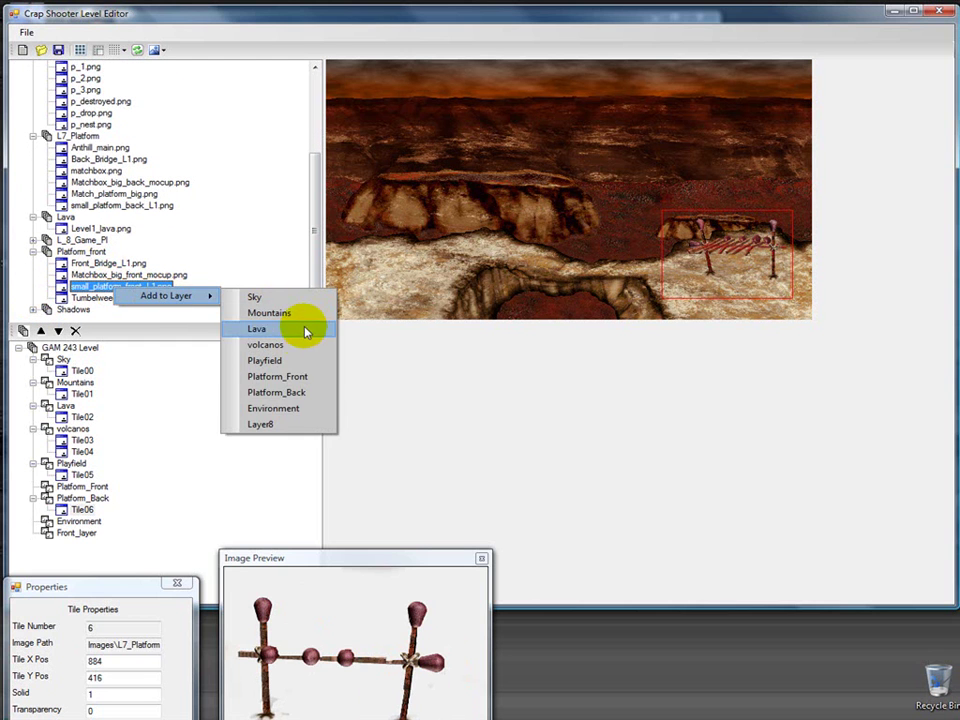
pyautogui.click(292, 377)
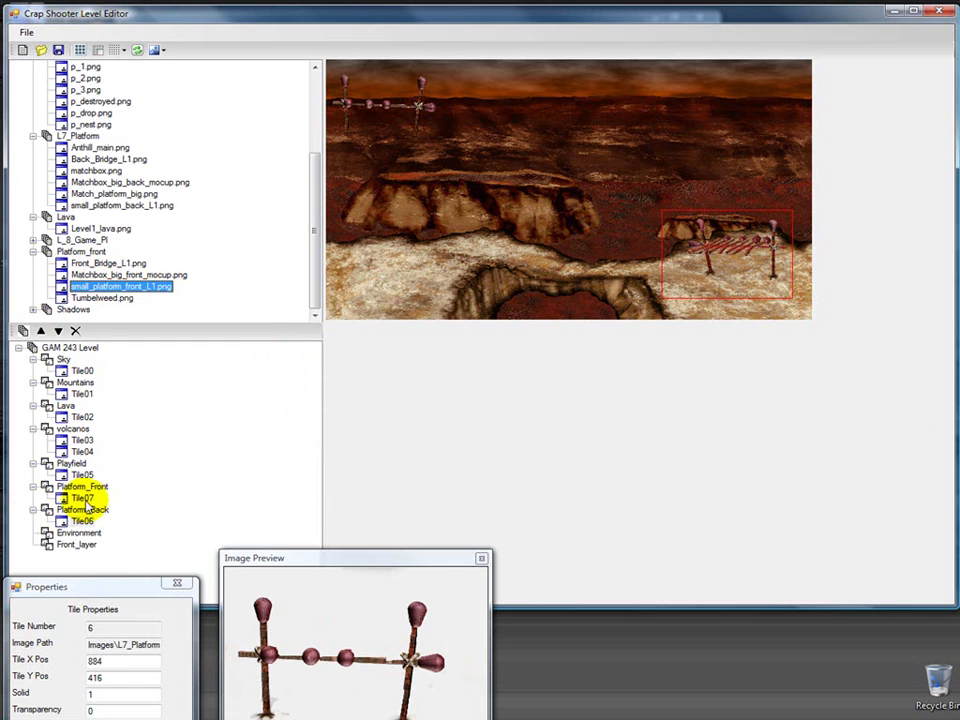
pyautogui.click(80, 497)
pyautogui.moveTo(418, 107); pyautogui.dragTo(744, 251)
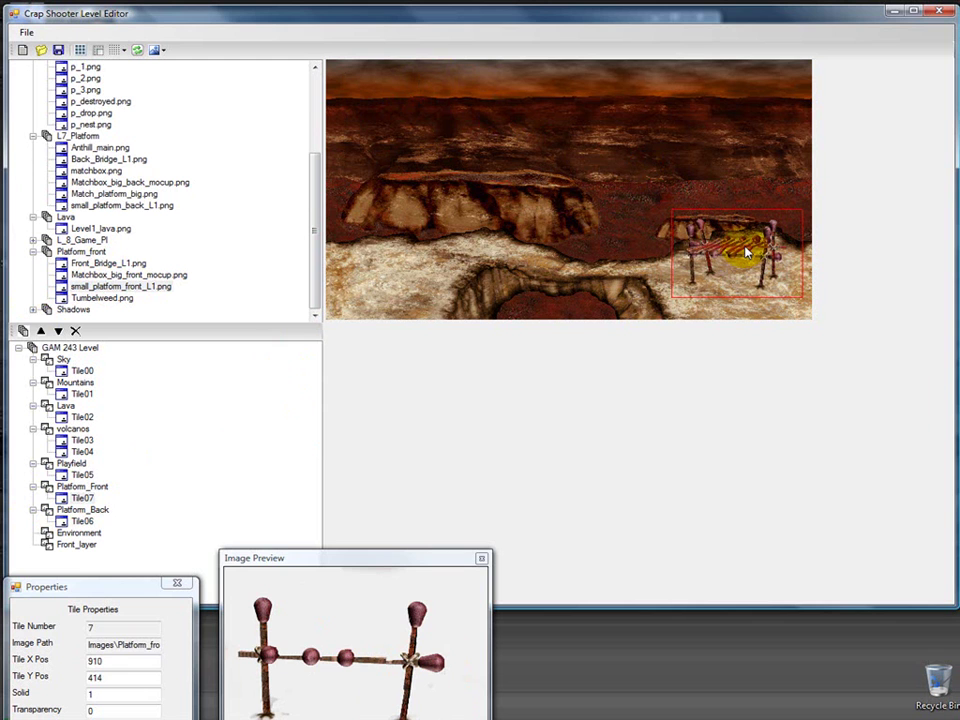
pyautogui.click(70, 429)
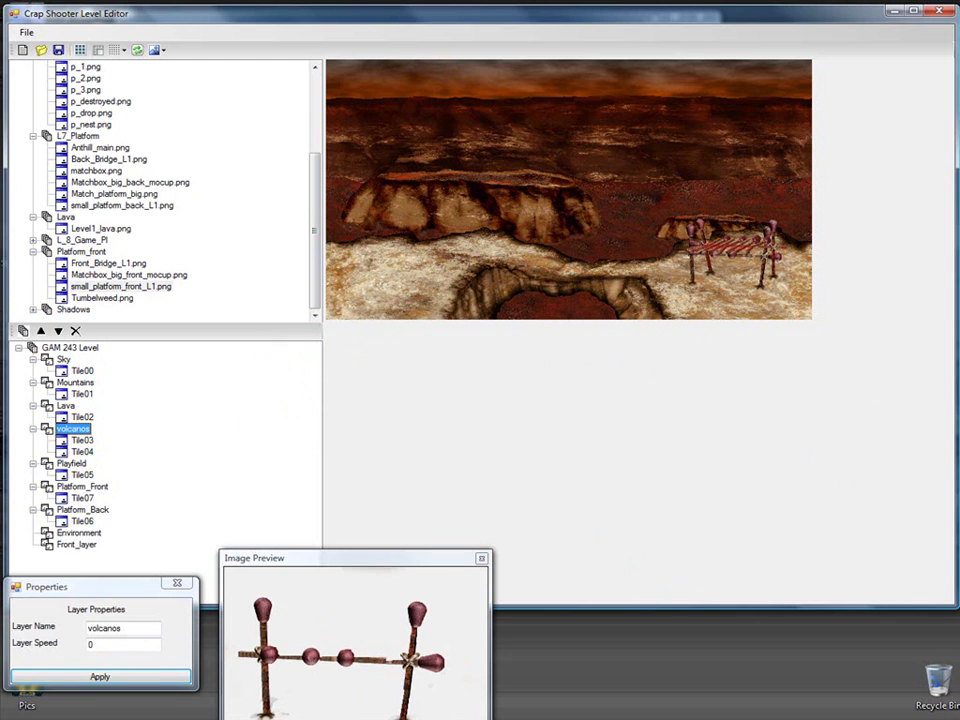